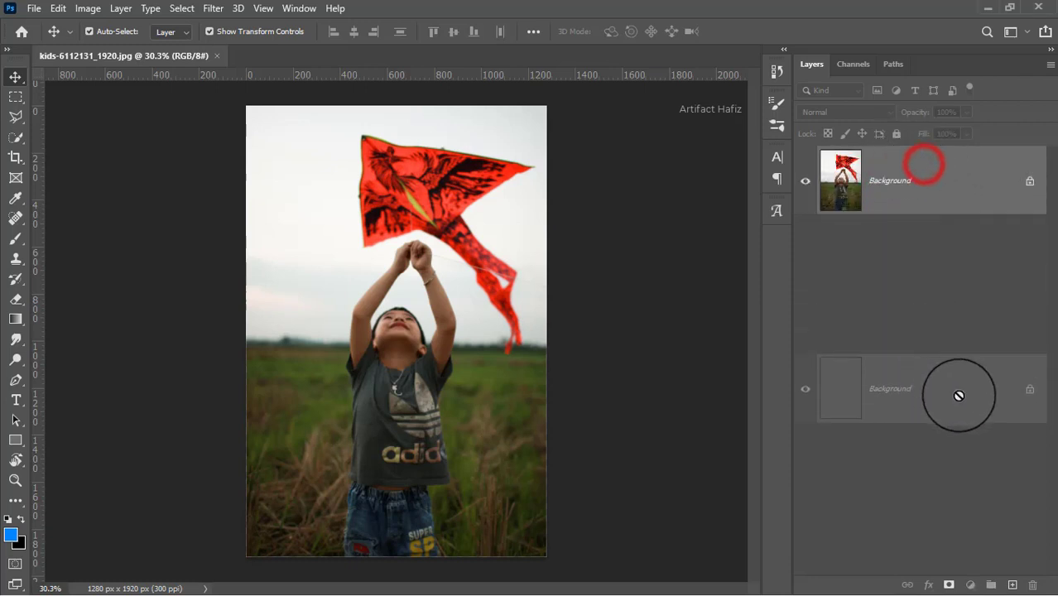
Step: Duplicate the kite photo's Background layer into a Background copy layer
{"action": "left_click_drag", "start_coordinate": [933, 171], "coordinate": [1012, 583]}
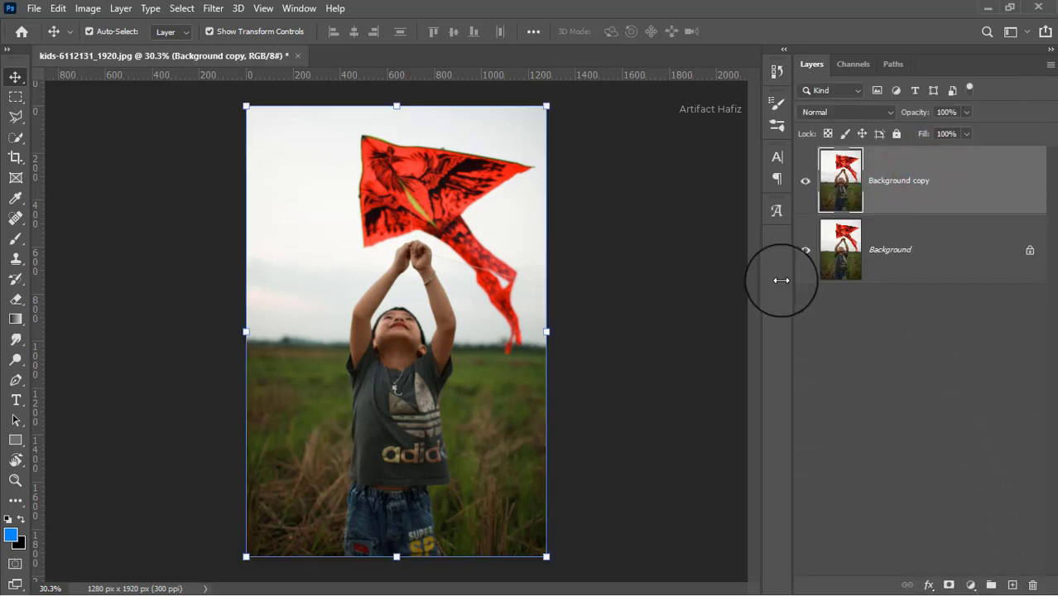
{"action": "left_click", "coordinate": [15, 137]}
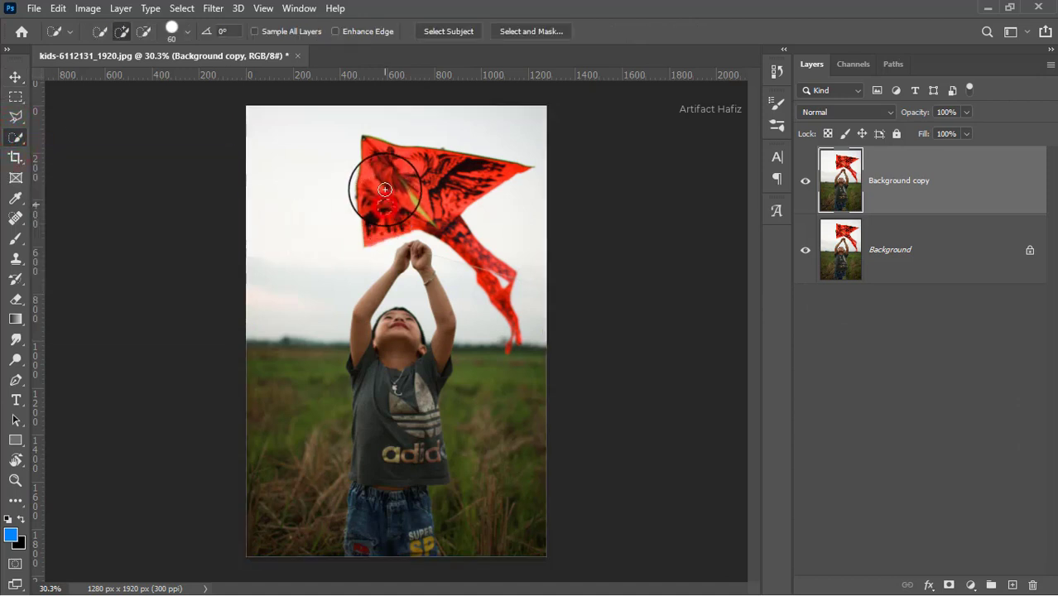
Step: Quick-select the red kite and the boy's head, shirt, jeans and raised arm, trimming sky near his arms
{"action": "mouse_move", "coordinate": [385, 189]}
{"action": "left_mouse_down"}
{"action": "mouse_move", "coordinate": [382, 161]}
{"action": "mouse_move", "coordinate": [473, 177]}
{"action": "mouse_move", "coordinate": [448, 227]}
{"action": "mouse_move", "coordinate": [480, 238]}
{"action": "mouse_move", "coordinate": [503, 338]}
{"action": "left_mouse_up"}
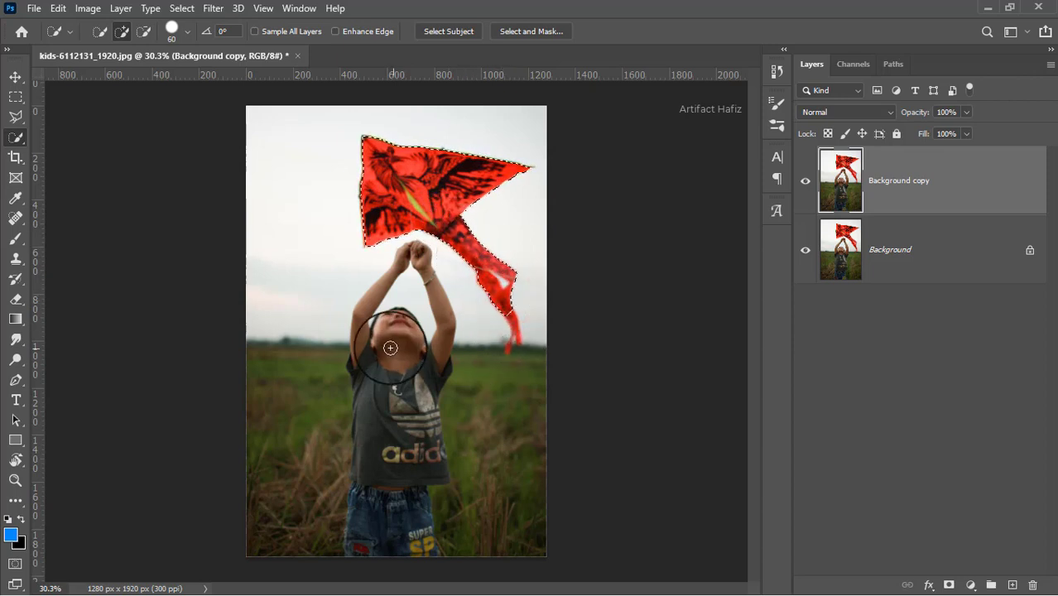
{"action": "mouse_move", "coordinate": [394, 347]}
{"action": "left_mouse_down"}
{"action": "mouse_move", "coordinate": [371, 506]}
{"action": "mouse_move", "coordinate": [426, 375]}
{"action": "mouse_move", "coordinate": [465, 337]}
{"action": "mouse_move", "coordinate": [431, 273]}
{"action": "left_mouse_up"}
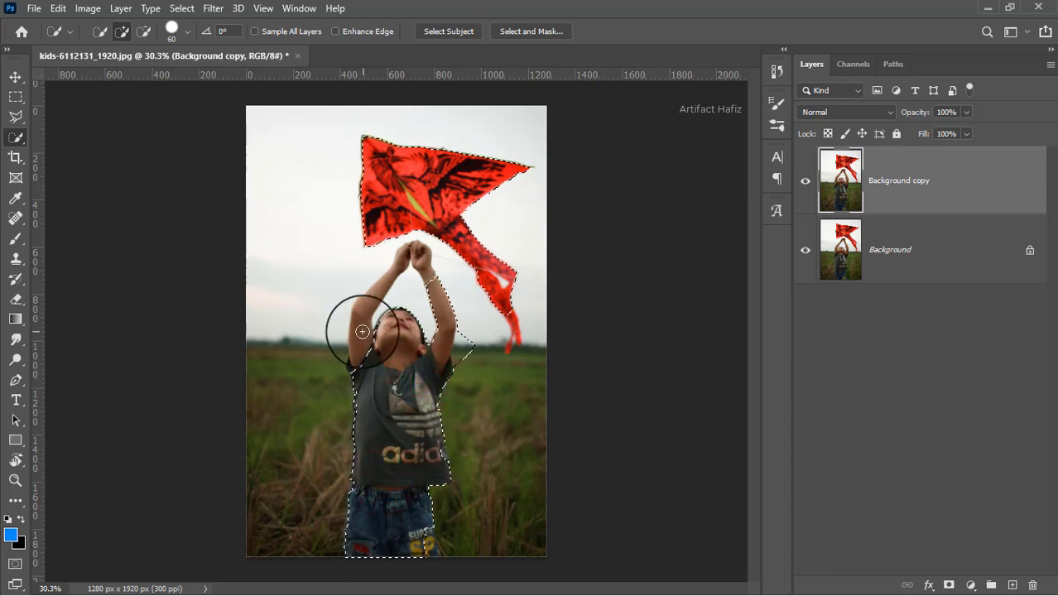
{"action": "left_click_drag", "start_coordinate": [343, 319], "coordinate": [406, 257]}
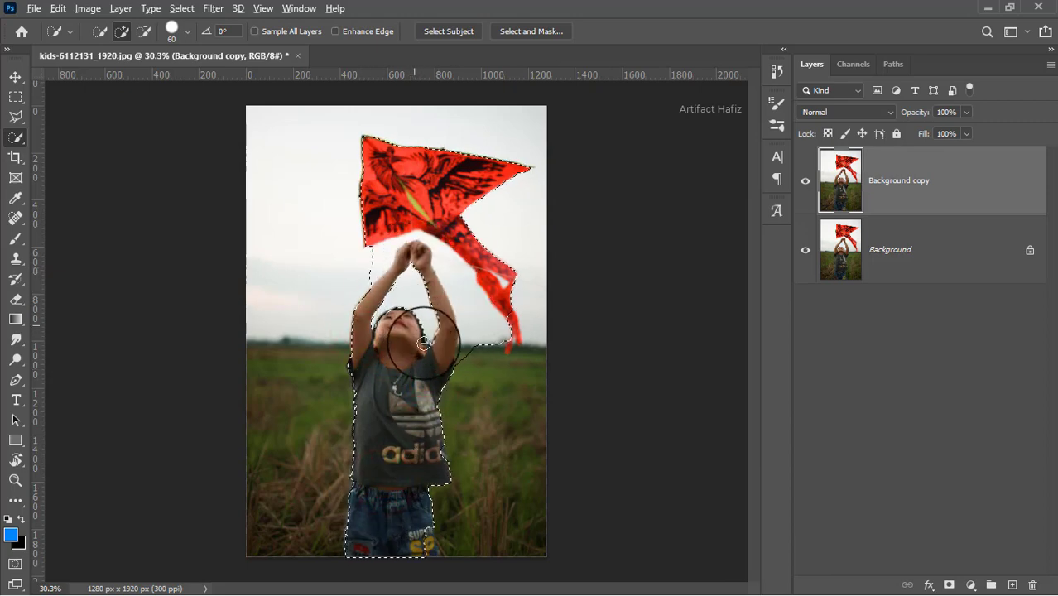
{"action": "scroll", "coordinate": [414, 340], "scroll_direction": "up", "scroll_amount": 3}
{"action": "left_click_drag", "start_coordinate": [513, 375], "coordinate": [495, 284]}
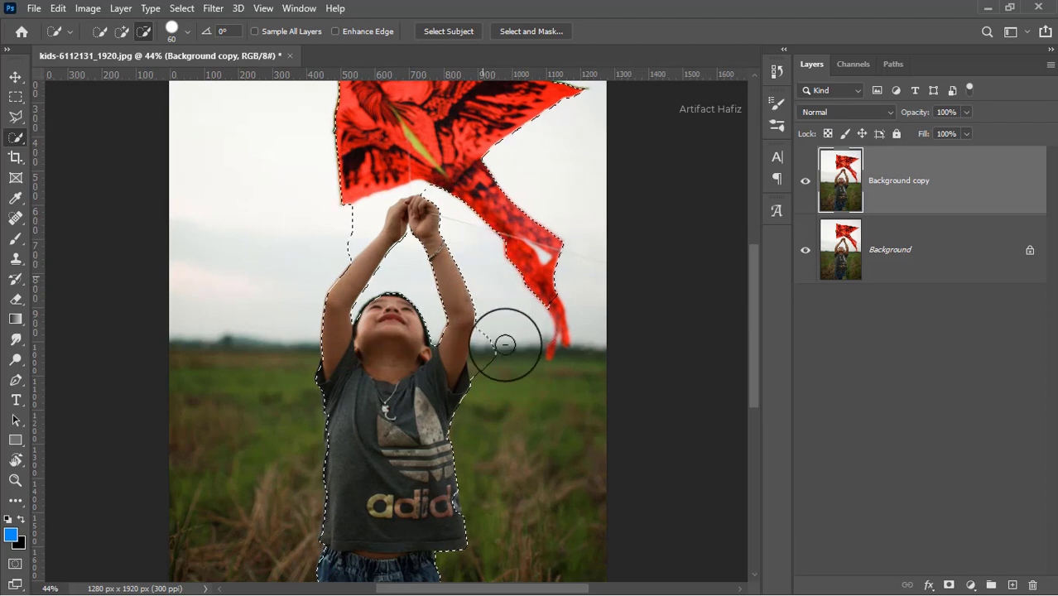
{"action": "left_click_drag", "start_coordinate": [504, 336], "coordinate": [497, 376]}
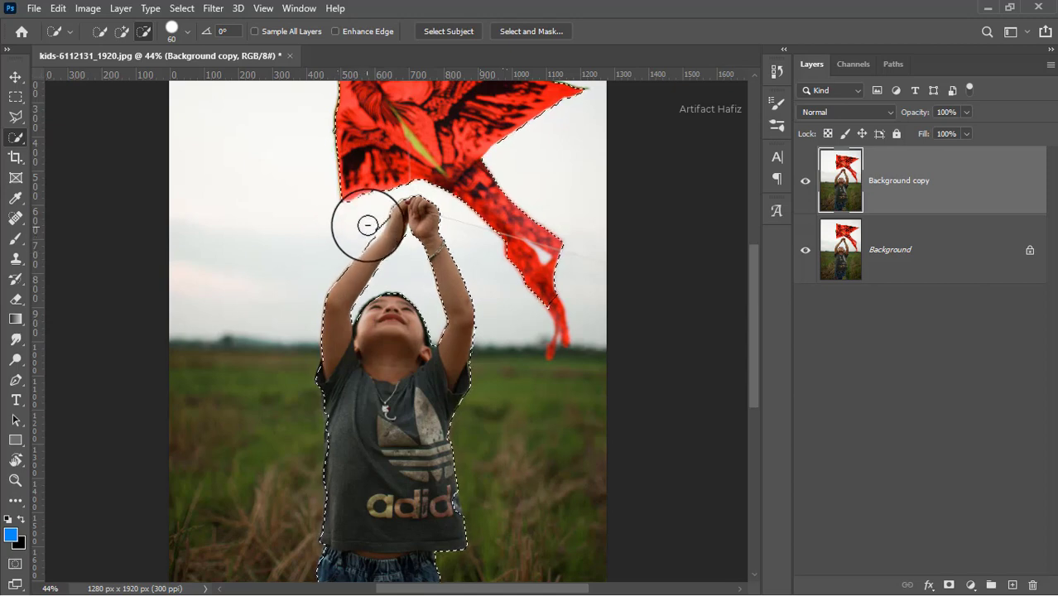
{"action": "left_click", "coordinate": [554, 285], "text": "alt"}
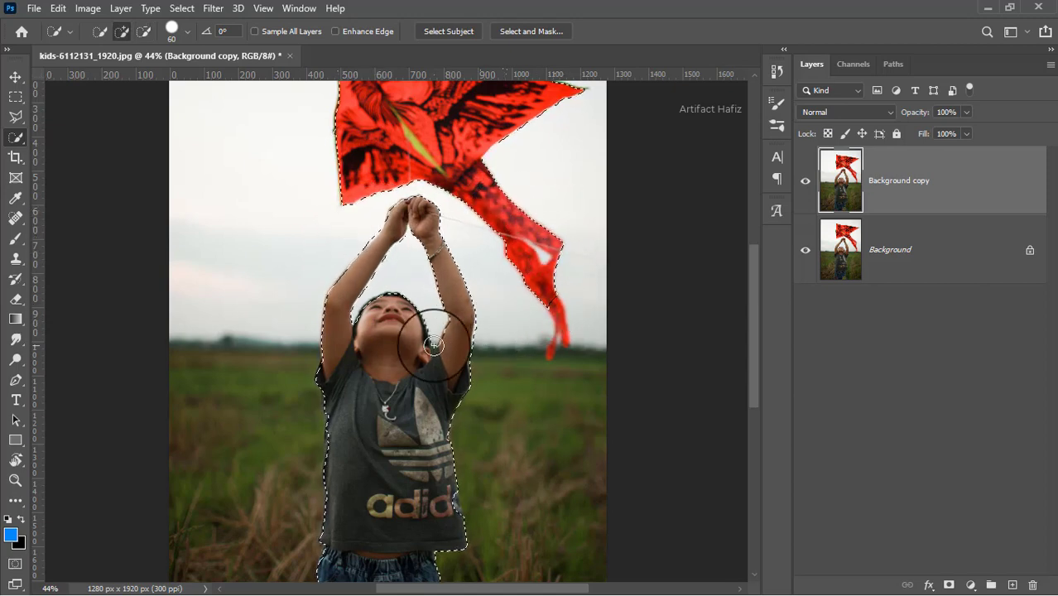
Step: Zoom in, shrink the brush to 20, and add the kite's lower tail tip to the selection
{"action": "scroll", "coordinate": [394, 359], "scroll_direction": "up", "scroll_amount": 5}
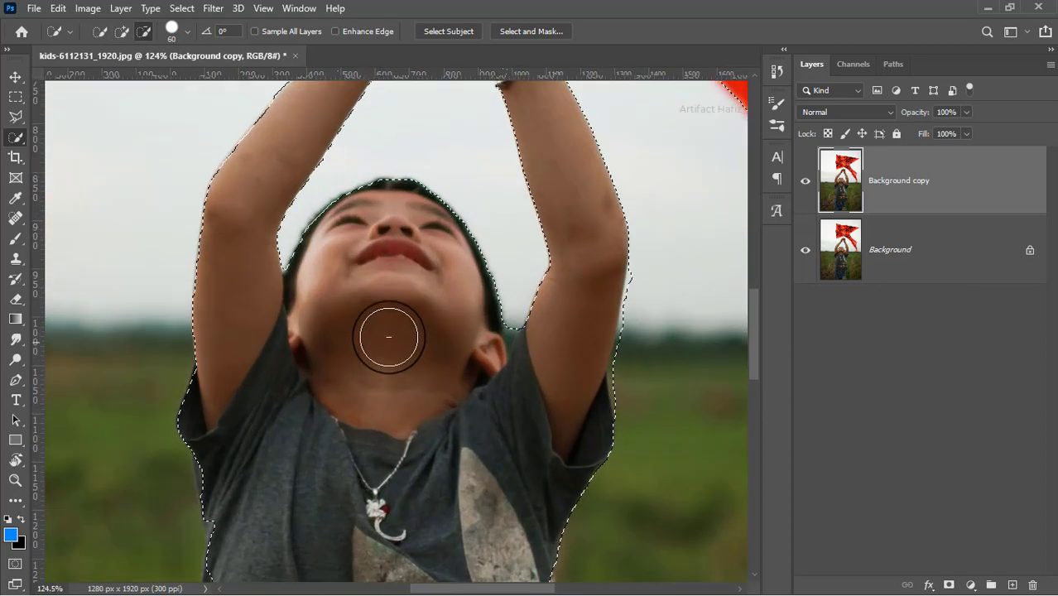
{"action": "left_click", "coordinate": [383, 213]}
{"action": "left_click_drag", "start_coordinate": [534, 245], "coordinate": [83, 371]}
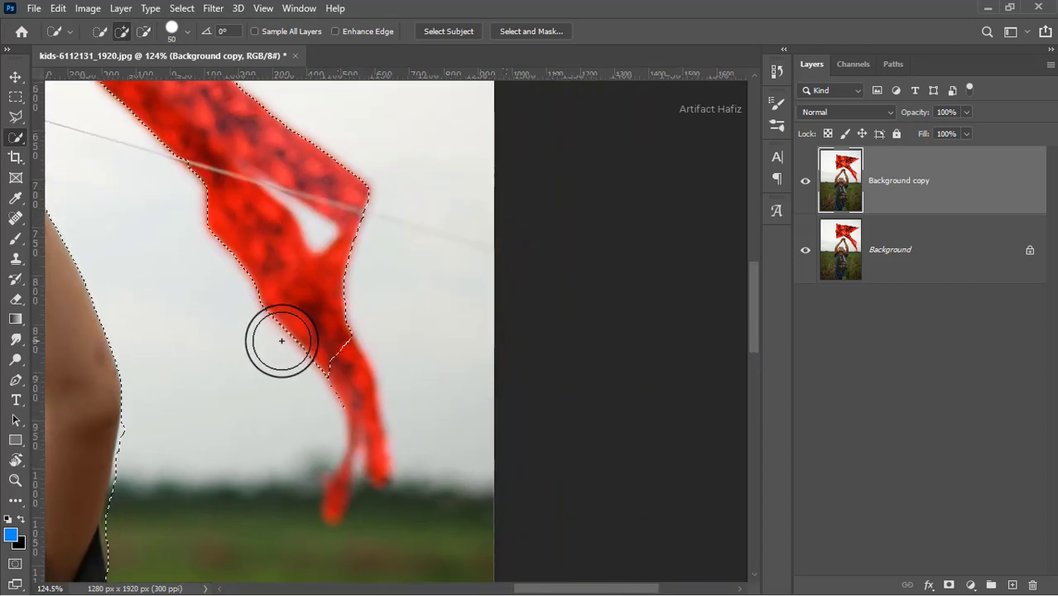
{"action": "key", "text": "bracketleft"}
{"action": "key", "text": "bracketleft"}
{"action": "key", "text": "bracketleft"}
{"action": "left_click", "coordinate": [320, 340]}
{"action": "left_click_drag", "start_coordinate": [328, 352], "coordinate": [349, 406]}
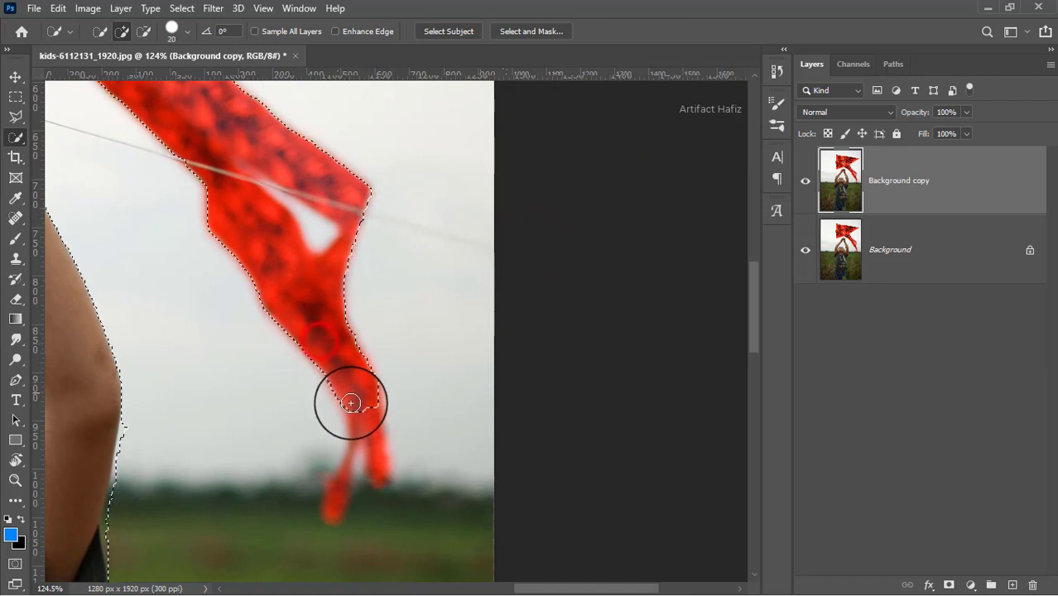
{"action": "left_click", "coordinate": [334, 492]}
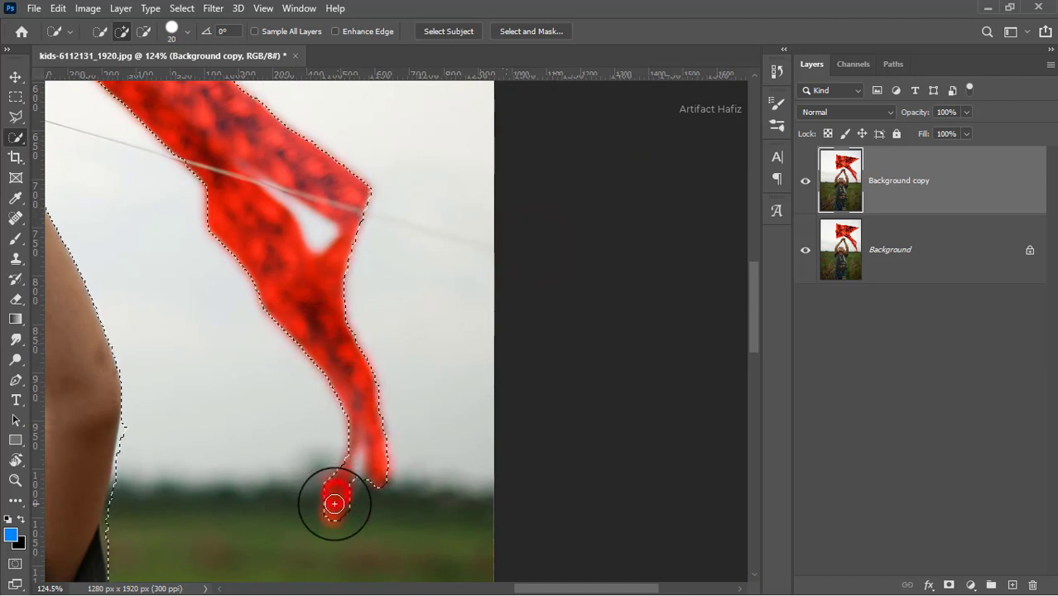
Step: Zoom back out and tidy the selection edges around the jeans and the shirt's lower right
{"action": "scroll", "coordinate": [354, 414], "scroll_direction": "down", "scroll_amount": 3}
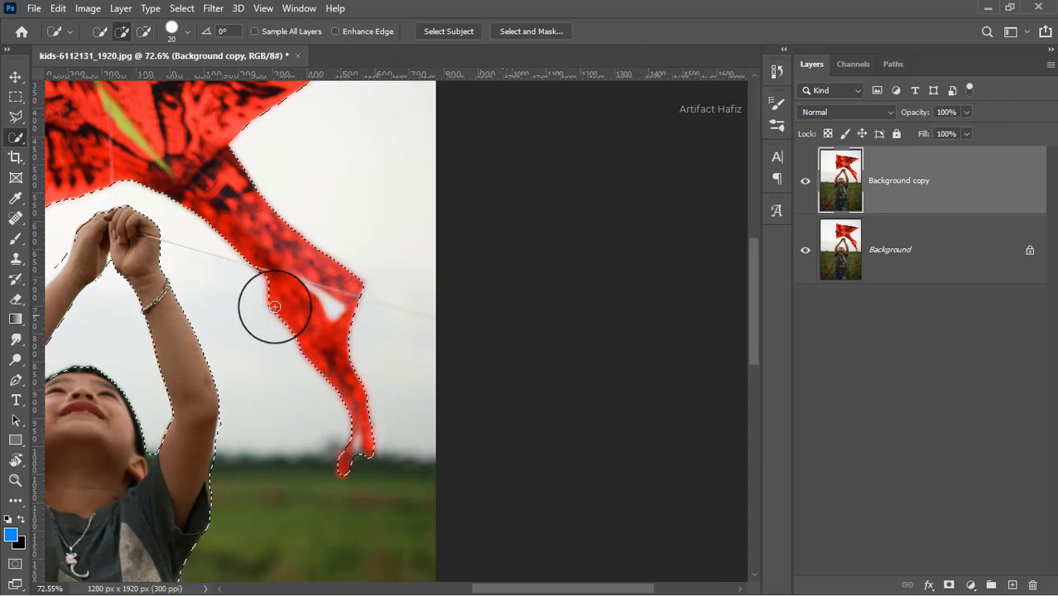
{"action": "scroll", "coordinate": [253, 295], "scroll_direction": "down", "scroll_amount": 2}
{"action": "scroll", "coordinate": [154, 274], "scroll_direction": "up", "scroll_amount": 2}
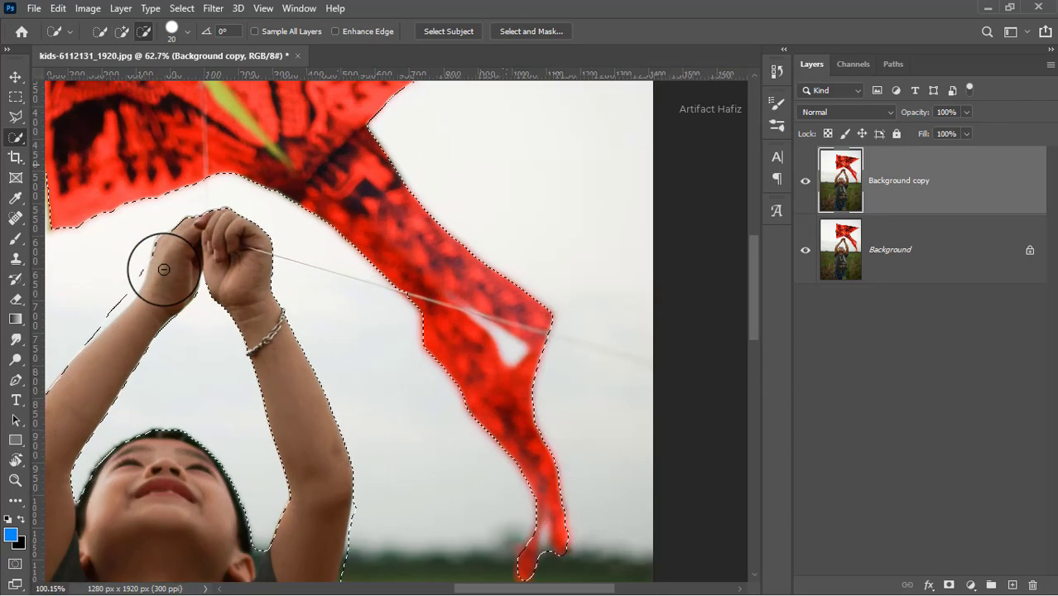
{"action": "scroll", "coordinate": [161, 265], "scroll_direction": "down", "scroll_amount": 2}
{"action": "scroll", "coordinate": [161, 267], "scroll_direction": "down", "scroll_amount": 3}
{"action": "scroll", "coordinate": [355, 369], "scroll_direction": "up", "scroll_amount": 2}
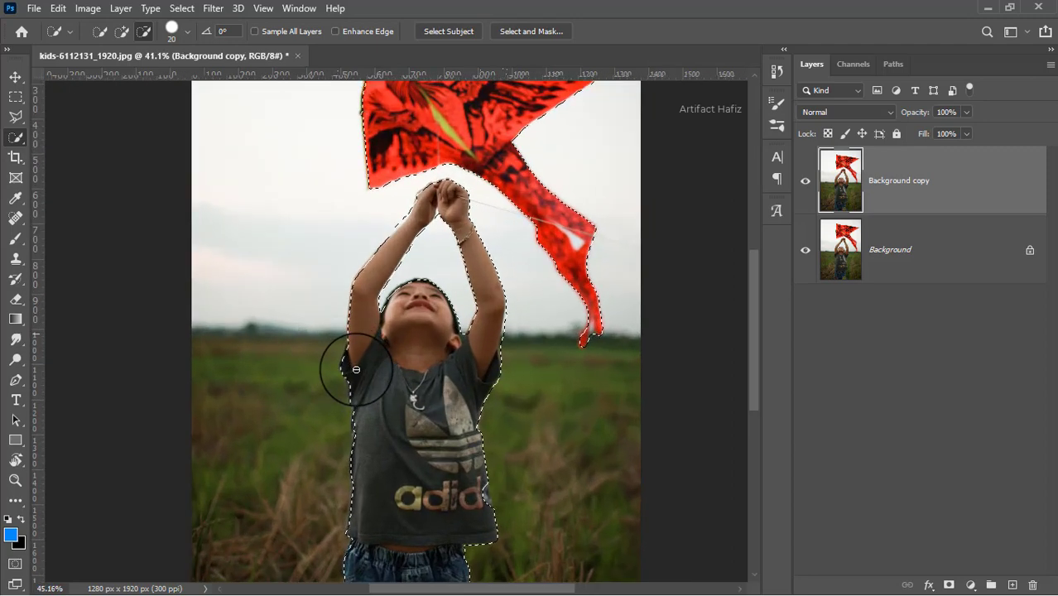
{"action": "scroll", "coordinate": [351, 371], "scroll_direction": "down", "scroll_amount": 1}
{"action": "scroll", "coordinate": [356, 370], "scroll_direction": "down", "scroll_amount": 1}
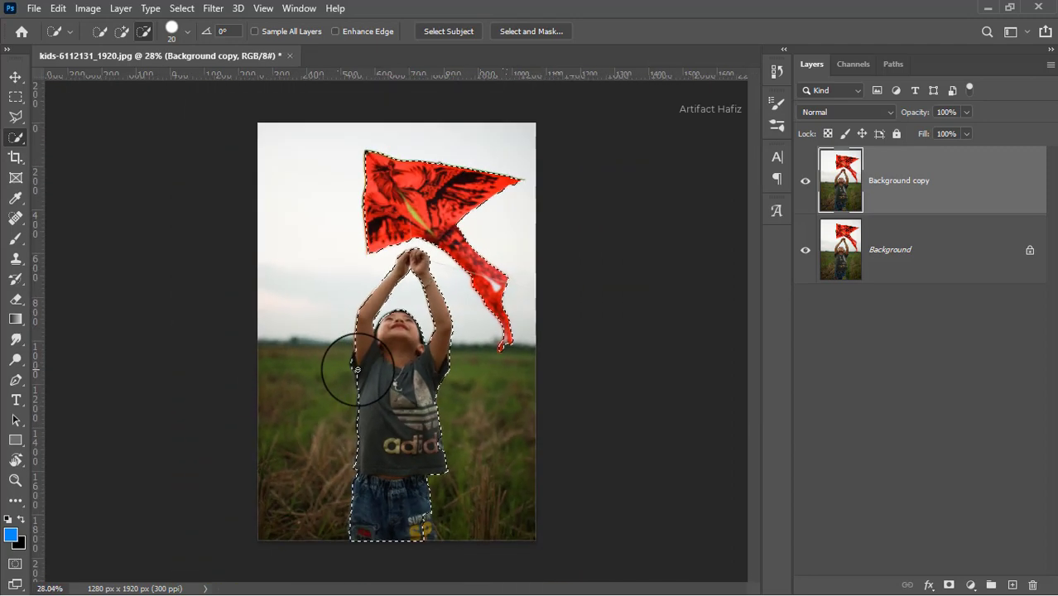
{"action": "left_click", "coordinate": [426, 520]}
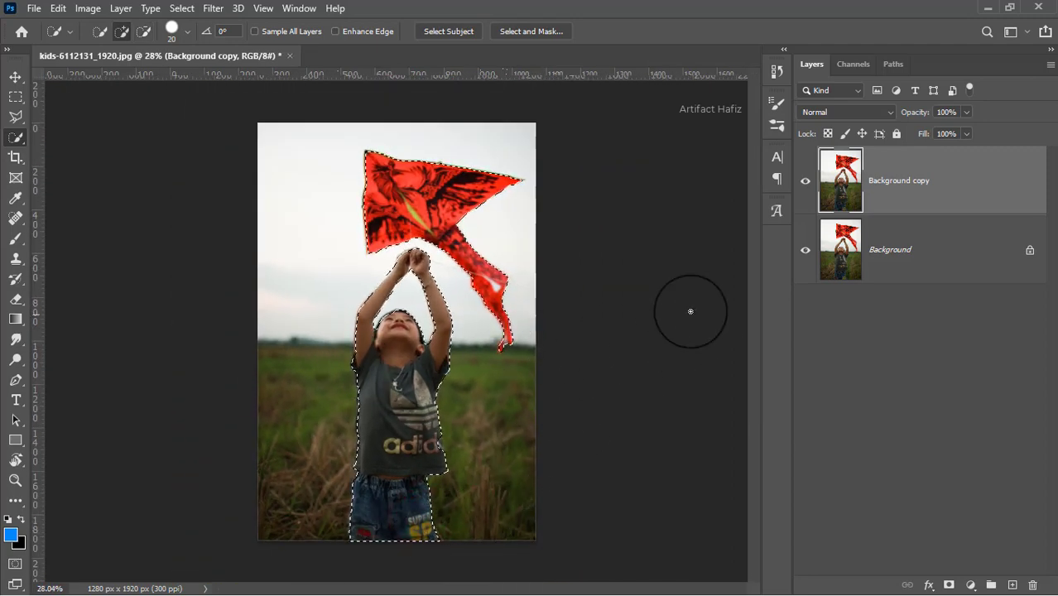
{"action": "left_click", "coordinate": [445, 467]}
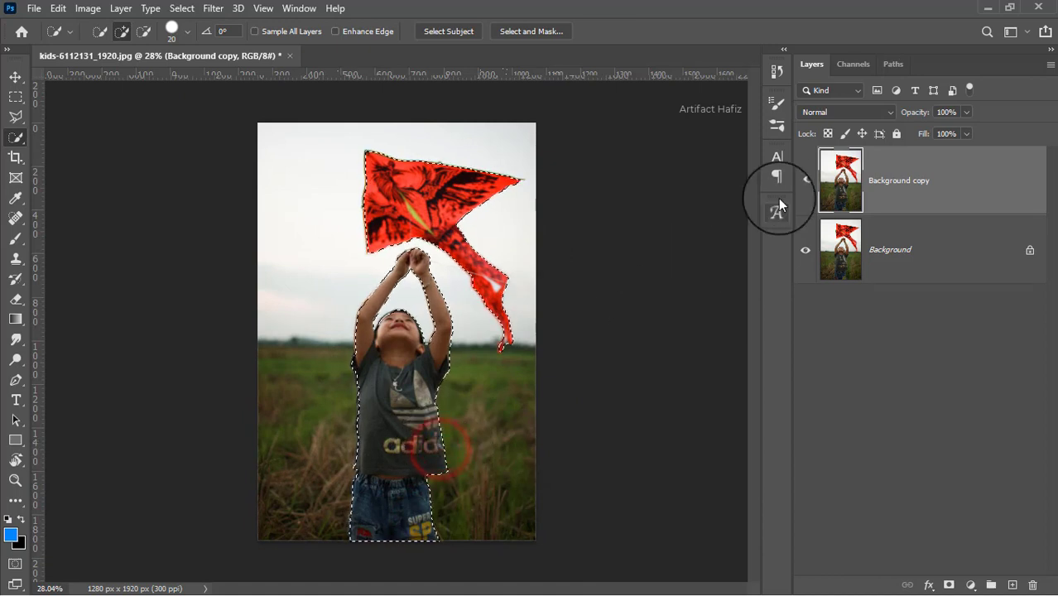
Step: Enter Select and Mask with the Refine Edge Brush and zoom the view to 156%
{"action": "left_click", "coordinate": [522, 31]}
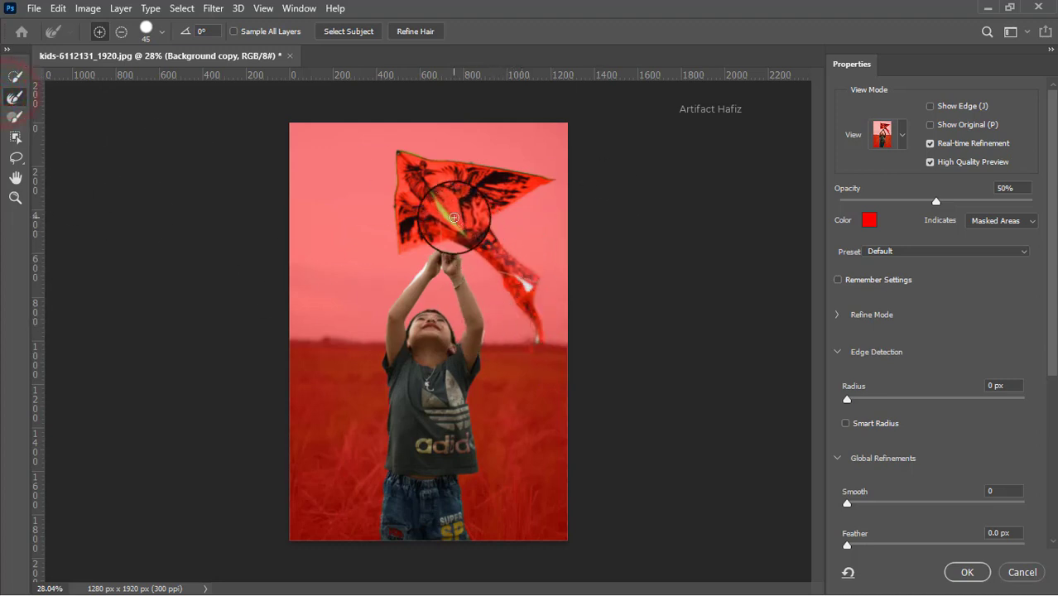
{"action": "left_click", "coordinate": [14, 77]}
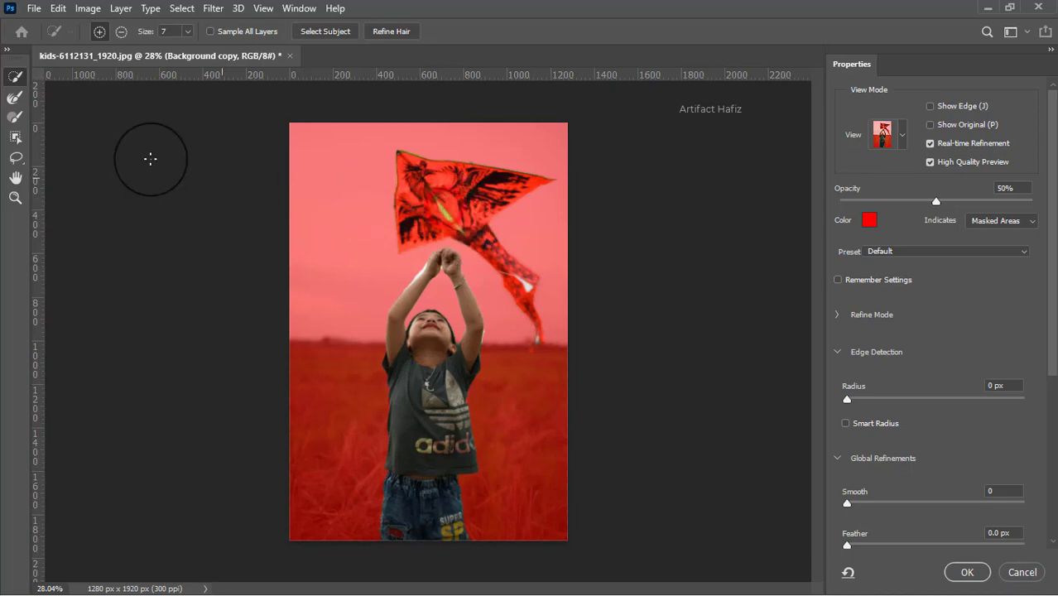
{"action": "left_click", "coordinate": [9, 98]}
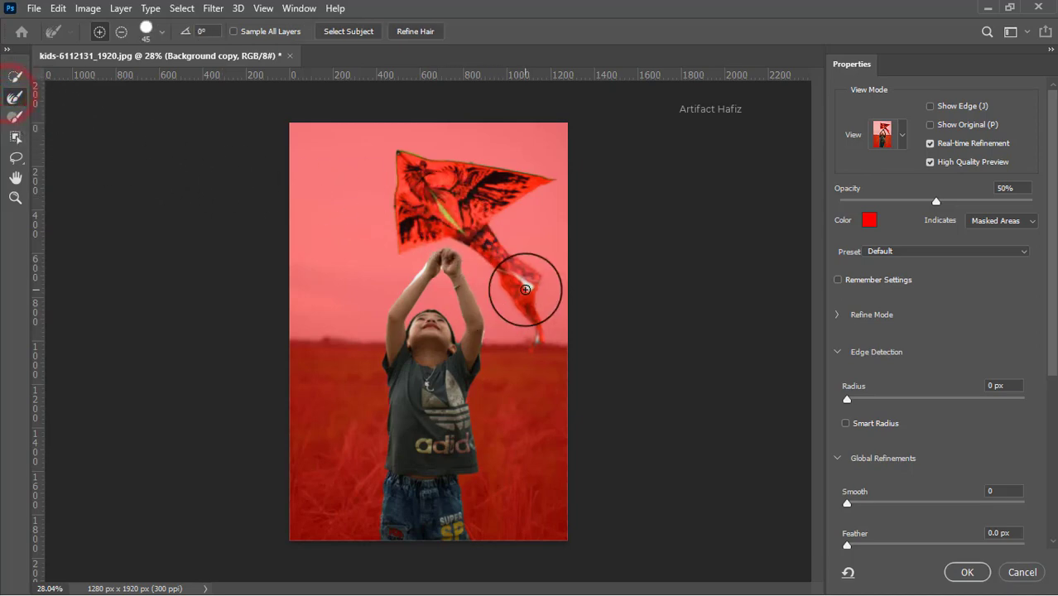
{"action": "scroll", "coordinate": [526, 285], "scroll_direction": "up", "scroll_amount": 2}
{"action": "scroll", "coordinate": [527, 286], "scroll_direction": "up", "scroll_amount": 3}
{"action": "scroll", "coordinate": [527, 284], "scroll_direction": "up", "scroll_amount": 3}
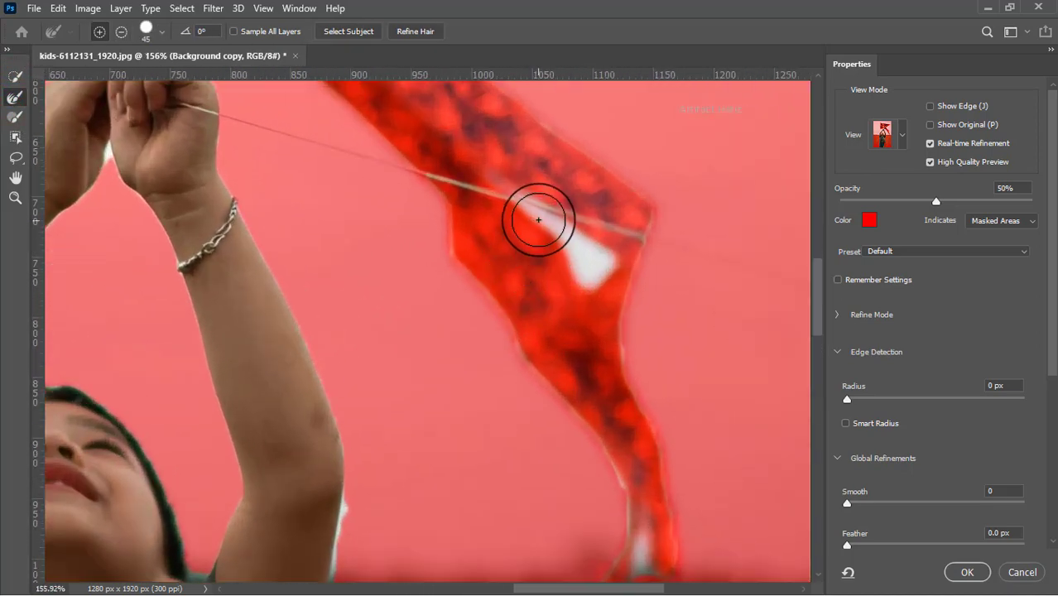
Step: Brush along the upper and lower kite tails to tighten their mask edges against the sky
{"action": "left_click", "coordinate": [539, 215]}
{"action": "left_click", "coordinate": [593, 267]}
{"action": "left_click_drag", "start_coordinate": [614, 407], "coordinate": [553, 196]}
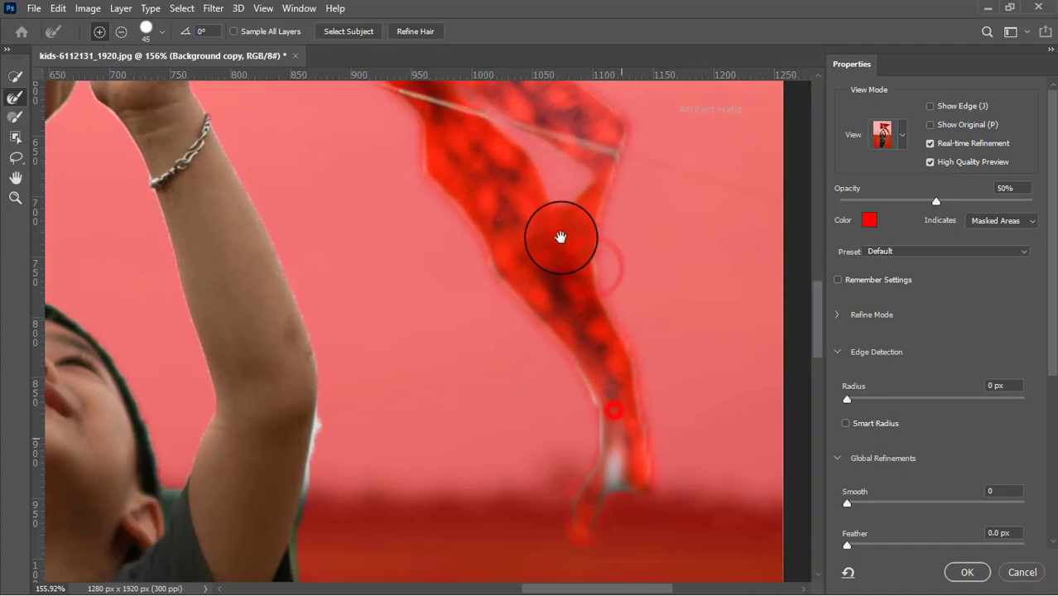
{"action": "left_click", "coordinate": [548, 264]}
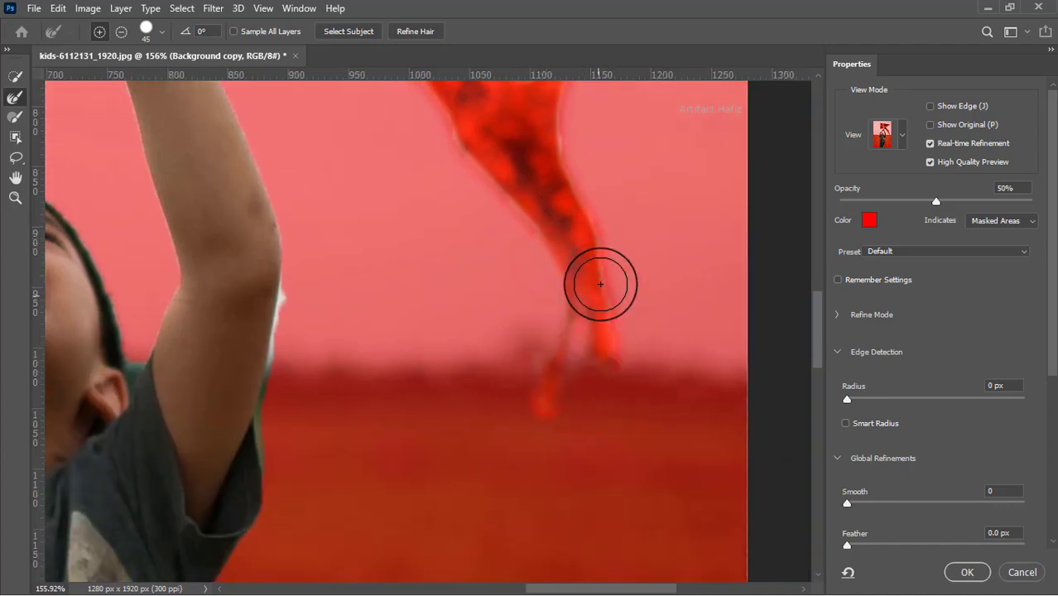
{"action": "left_click_drag", "start_coordinate": [603, 275], "coordinate": [611, 336]}
{"action": "left_click_drag", "start_coordinate": [567, 152], "coordinate": [600, 266]}
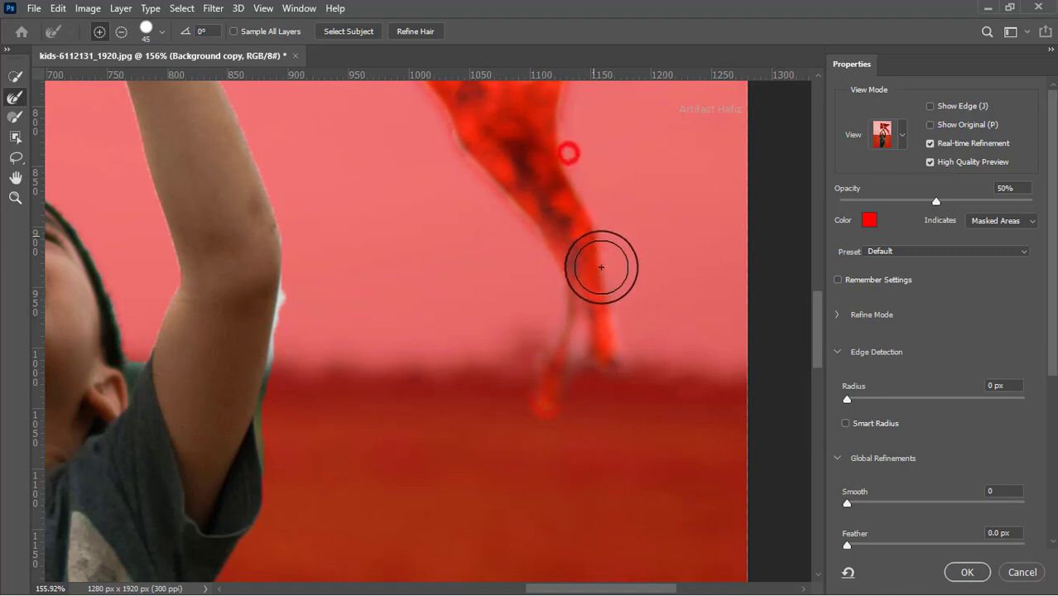
{"action": "mouse_move", "coordinate": [455, 147]}
{"action": "left_mouse_down"}
{"action": "mouse_move", "coordinate": [470, 215]}
{"action": "mouse_move", "coordinate": [465, 461]}
{"action": "left_mouse_up"}
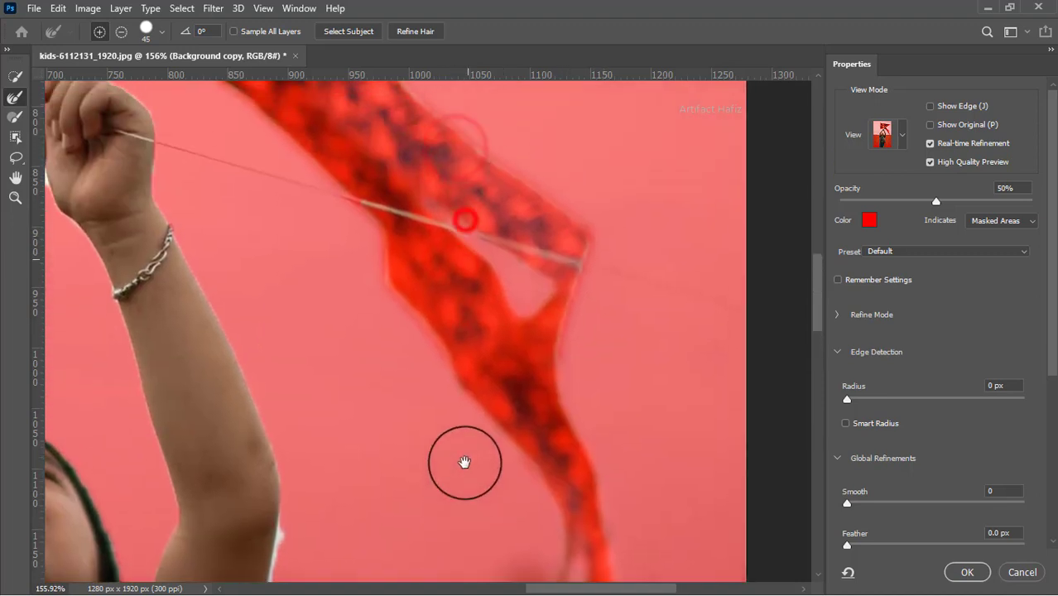
{"action": "left_click_drag", "start_coordinate": [573, 326], "coordinate": [597, 232]}
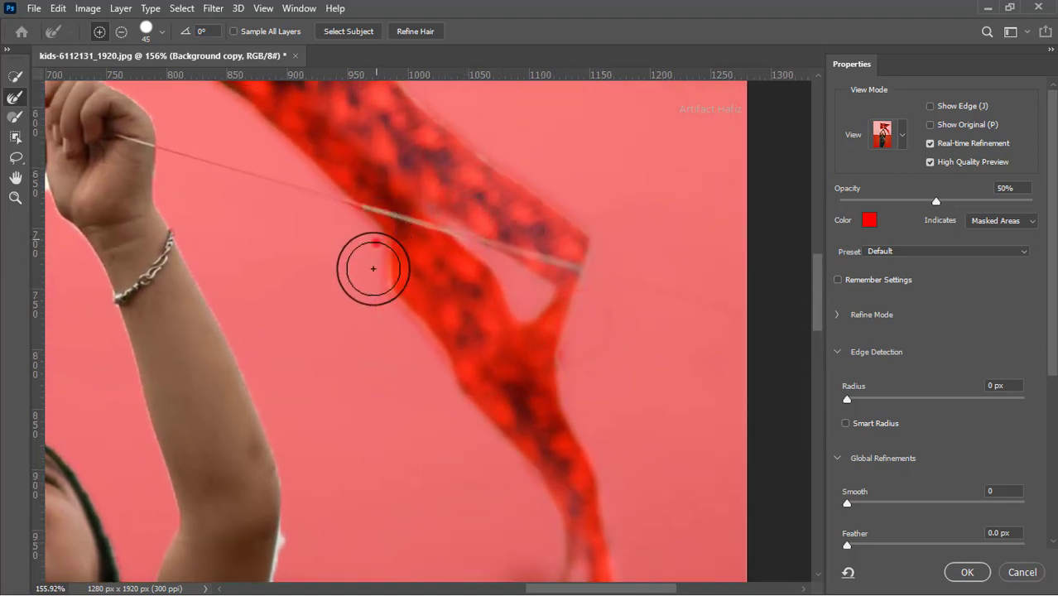
{"action": "mouse_move", "coordinate": [370, 244]}
{"action": "left_mouse_down"}
{"action": "mouse_move", "coordinate": [430, 373]}
{"action": "mouse_move", "coordinate": [426, 436]}
{"action": "mouse_move", "coordinate": [555, 465]}
{"action": "left_mouse_up"}
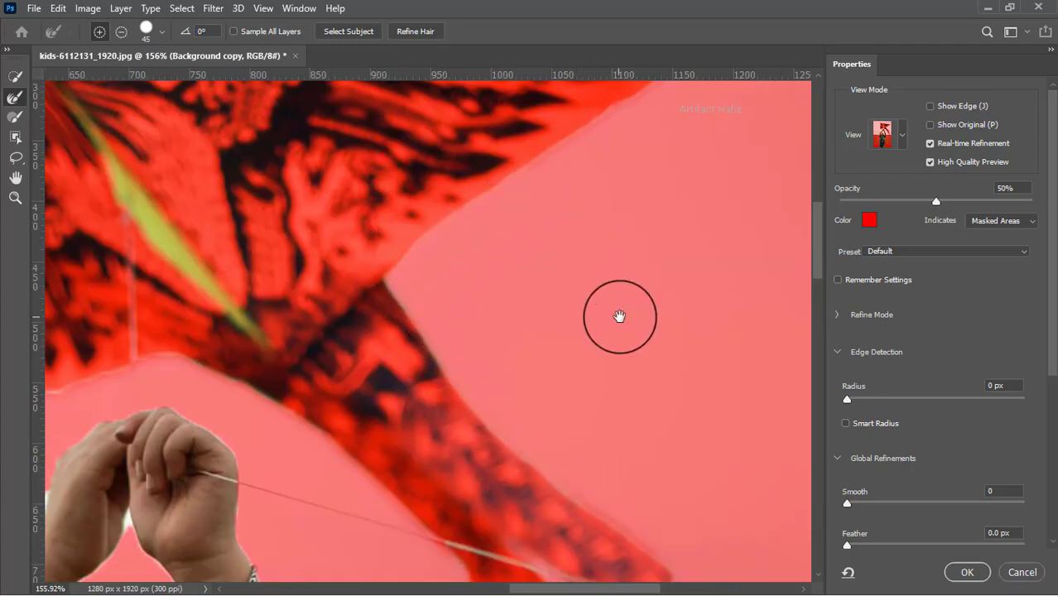
Step: Refine the kite's mask edges at its tip, top, left and bottom sides
{"action": "left_click_drag", "start_coordinate": [620, 316], "coordinate": [484, 525]}
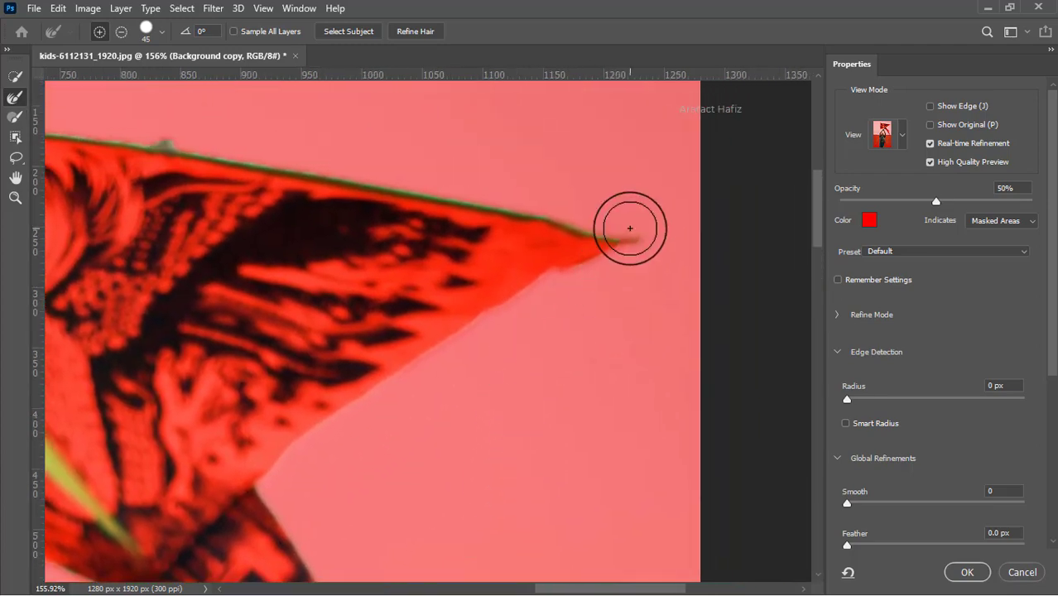
{"action": "left_click", "coordinate": [630, 228]}
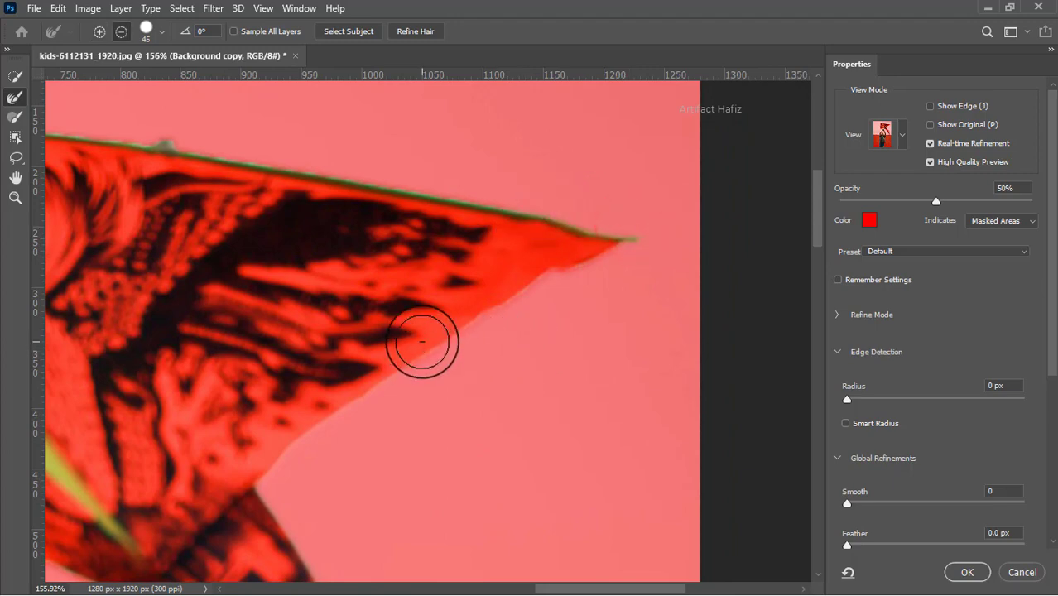
{"action": "left_click_drag", "start_coordinate": [268, 187], "coordinate": [715, 314]}
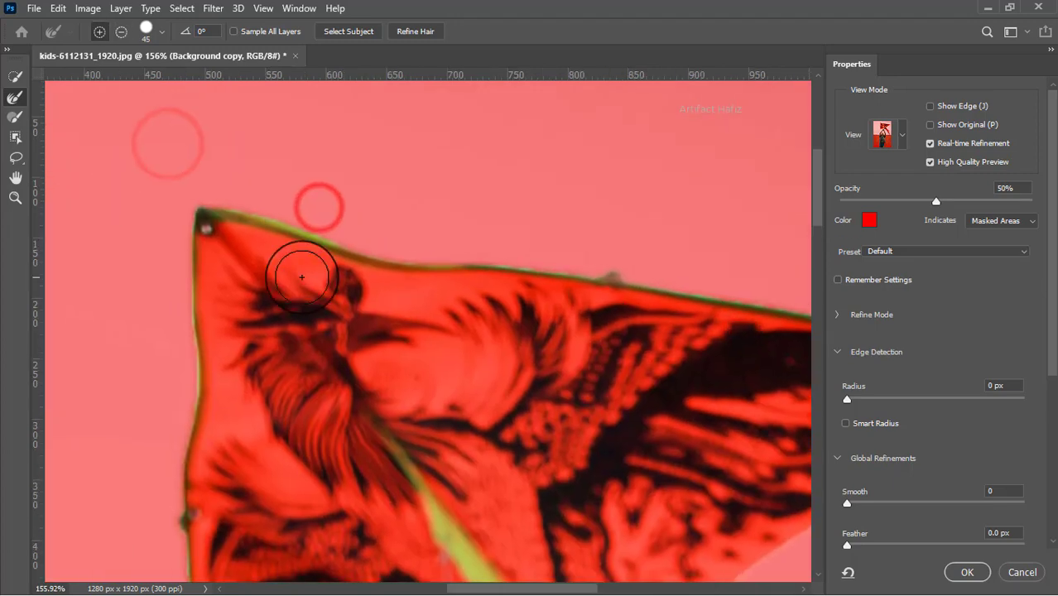
{"action": "left_click", "coordinate": [354, 231]}
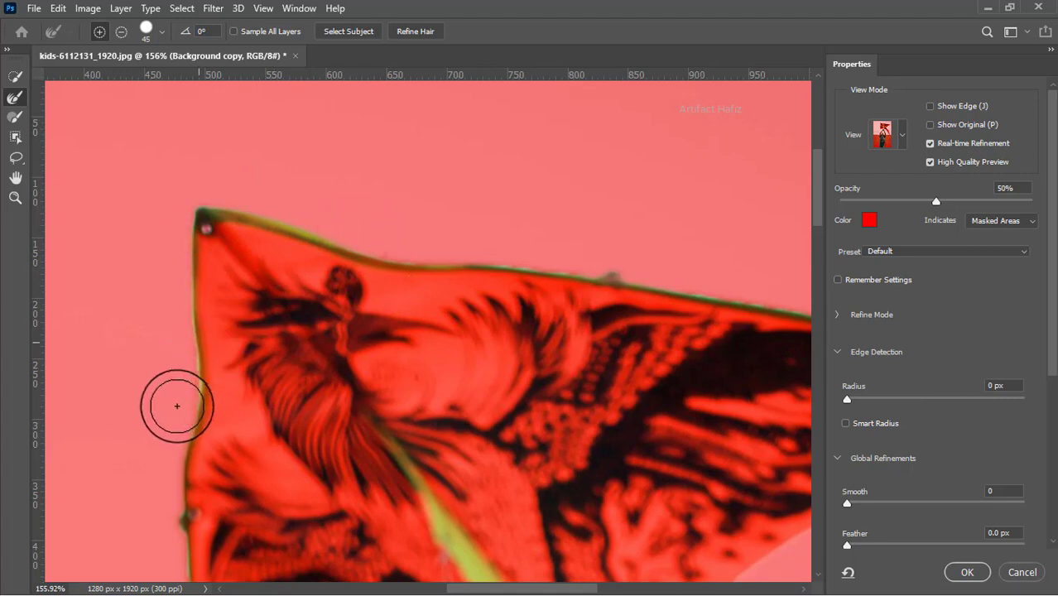
{"action": "left_click_drag", "start_coordinate": [250, 443], "coordinate": [323, 207]}
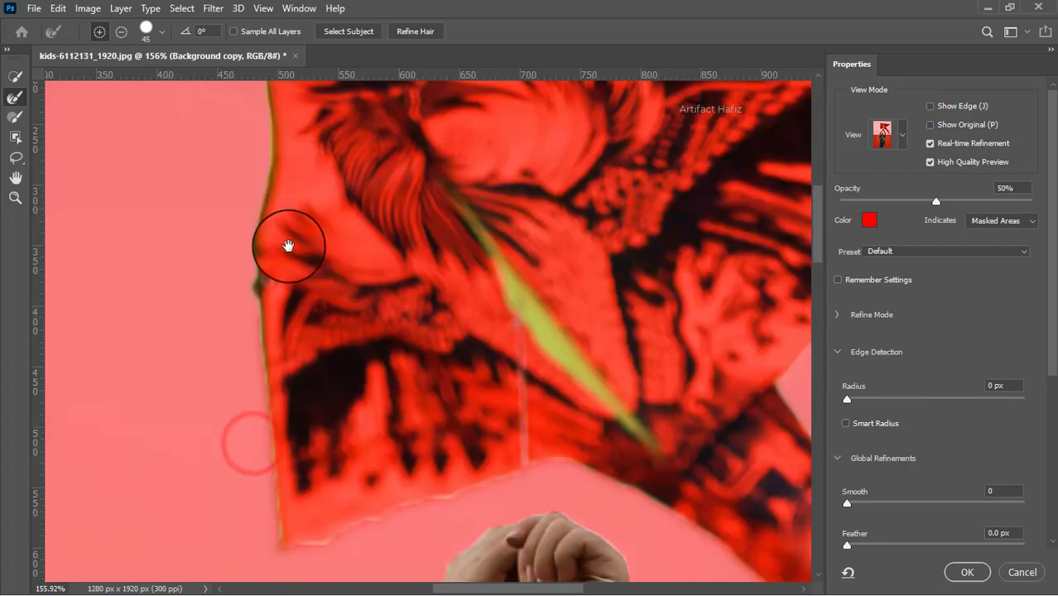
{"action": "left_click_drag", "start_coordinate": [249, 303], "coordinate": [465, 521]}
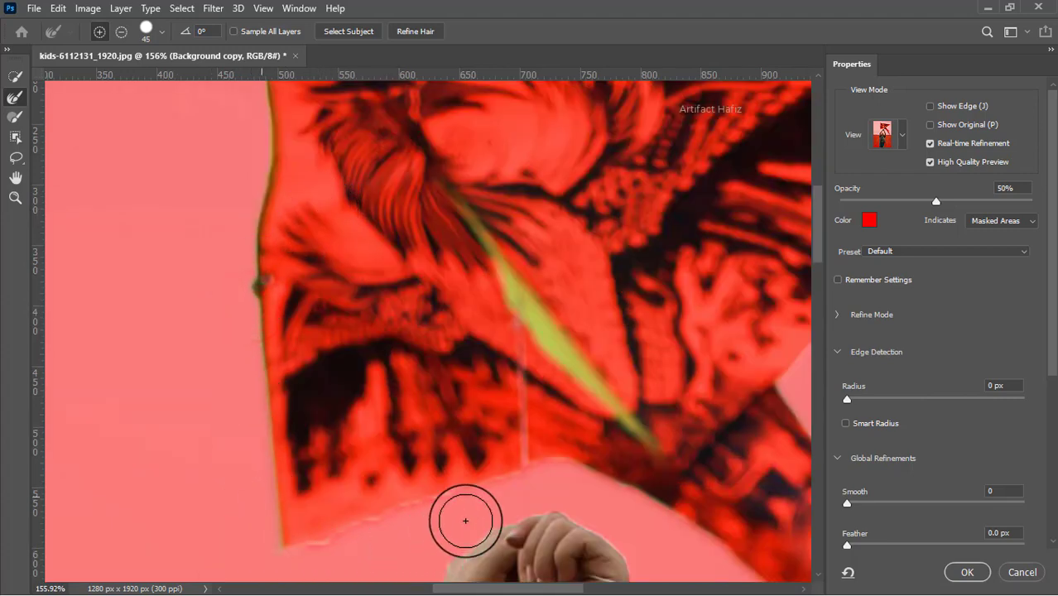
Step: Refine the edges near the boy's hands and remove the white fringe from his raised arm
{"action": "left_click", "coordinate": [496, 303]}
{"action": "scroll", "coordinate": [495, 303], "scroll_direction": "down", "scroll_amount": 3}
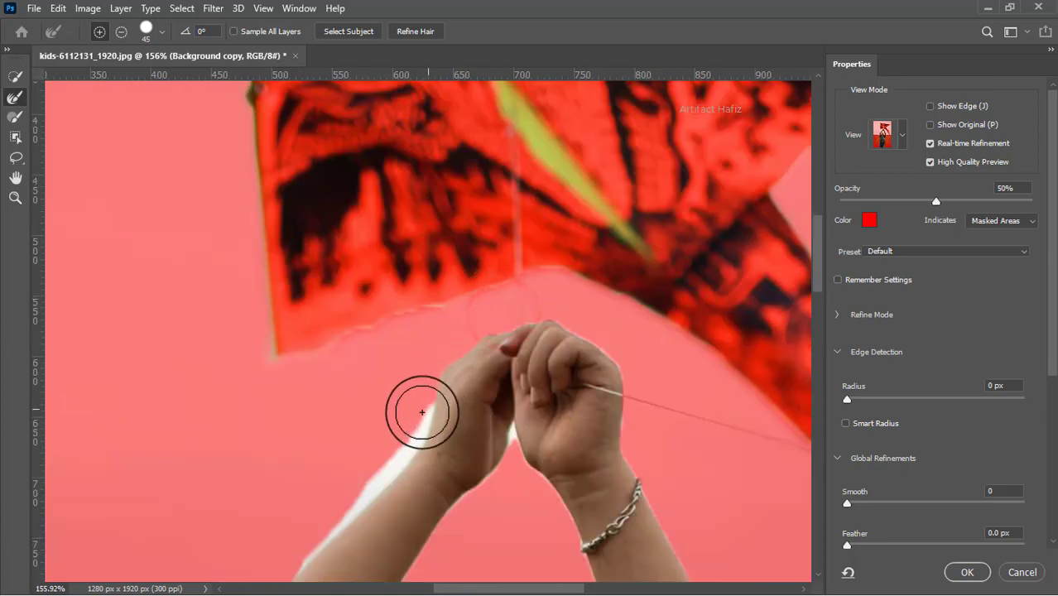
{"action": "left_click_drag", "start_coordinate": [394, 373], "coordinate": [418, 219]}
{"action": "left_click", "coordinate": [442, 217]}
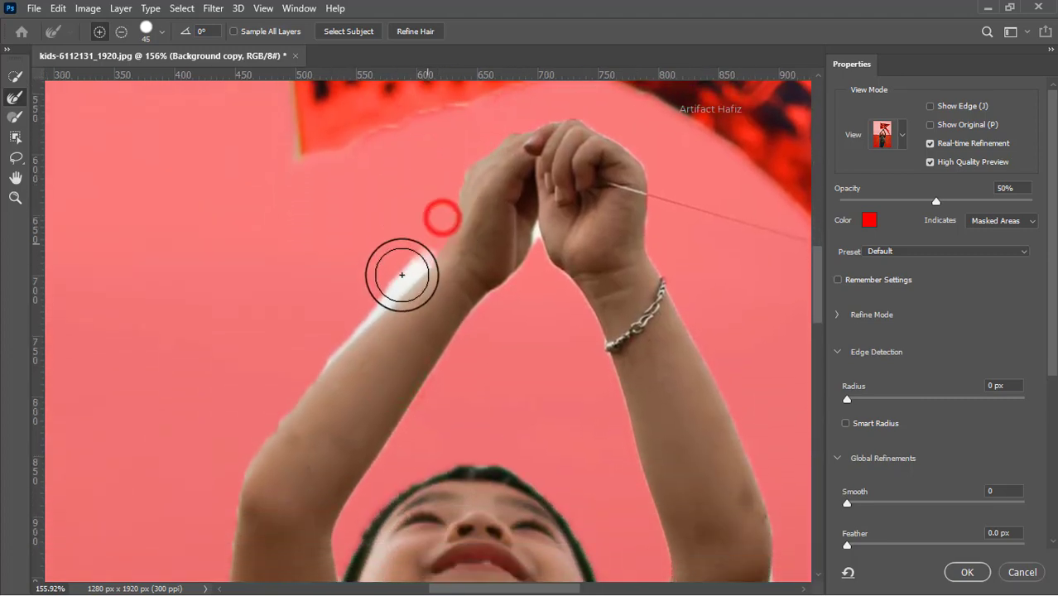
{"action": "mouse_move", "coordinate": [402, 274]}
{"action": "left_mouse_down"}
{"action": "mouse_move", "coordinate": [303, 361]}
{"action": "mouse_move", "coordinate": [246, 462]}
{"action": "mouse_move", "coordinate": [235, 506]}
{"action": "left_mouse_up"}
{"action": "scroll", "coordinate": [347, 287], "scroll_direction": "down", "scroll_amount": 1}
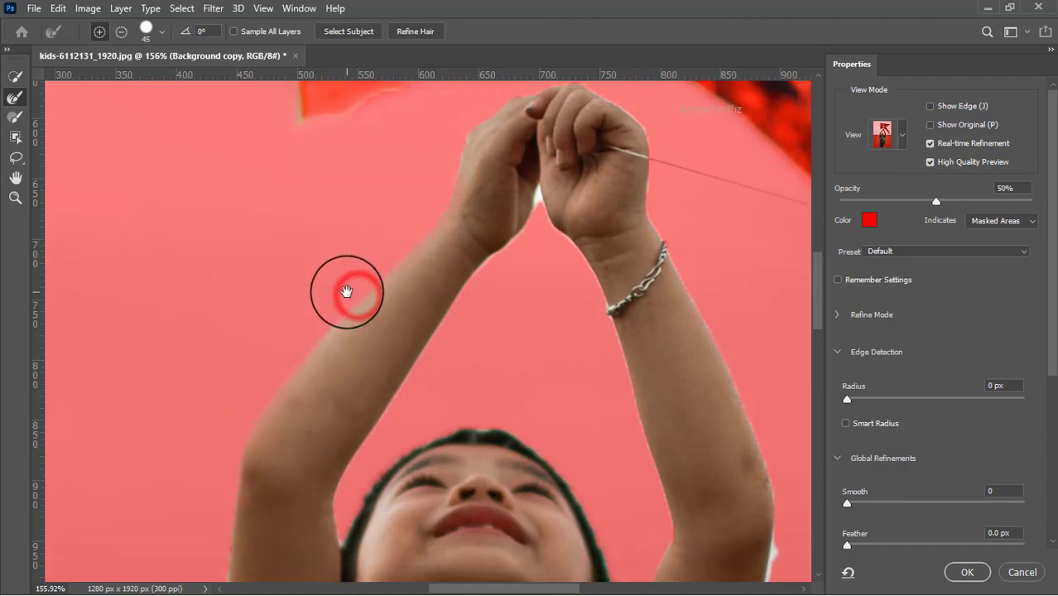
{"action": "left_click", "coordinate": [540, 204]}
Step: Refine the arm's left edge, where it meets the hair, the forearms, and the fingertips
{"action": "left_click_drag", "start_coordinate": [527, 306], "coordinate": [567, 90]}
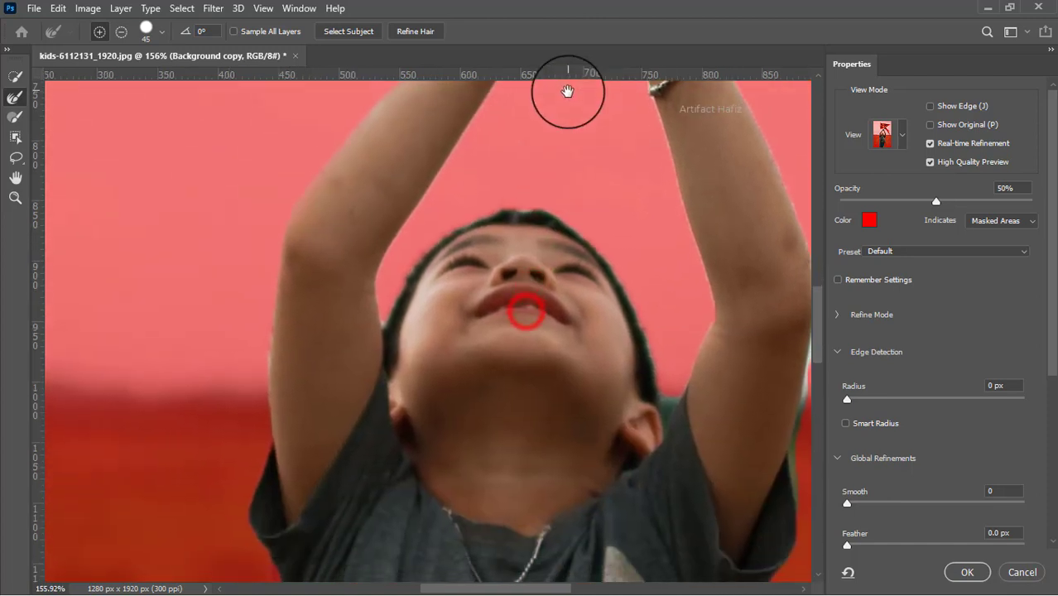
{"action": "left_click_drag", "start_coordinate": [268, 316], "coordinate": [243, 439]}
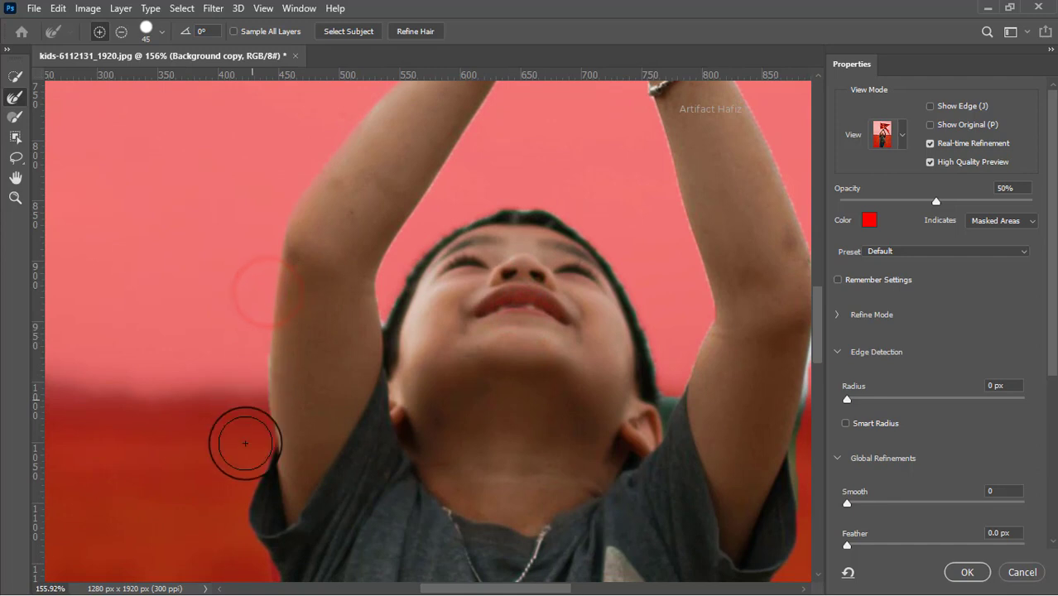
{"action": "mouse_move", "coordinate": [382, 320]}
{"action": "left_mouse_down"}
{"action": "mouse_move", "coordinate": [424, 235]}
{"action": "mouse_move", "coordinate": [484, 208]}
{"action": "mouse_move", "coordinate": [552, 208]}
{"action": "mouse_move", "coordinate": [608, 264]}
{"action": "mouse_move", "coordinate": [655, 398]}
{"action": "mouse_move", "coordinate": [470, 515]}
{"action": "left_mouse_up"}
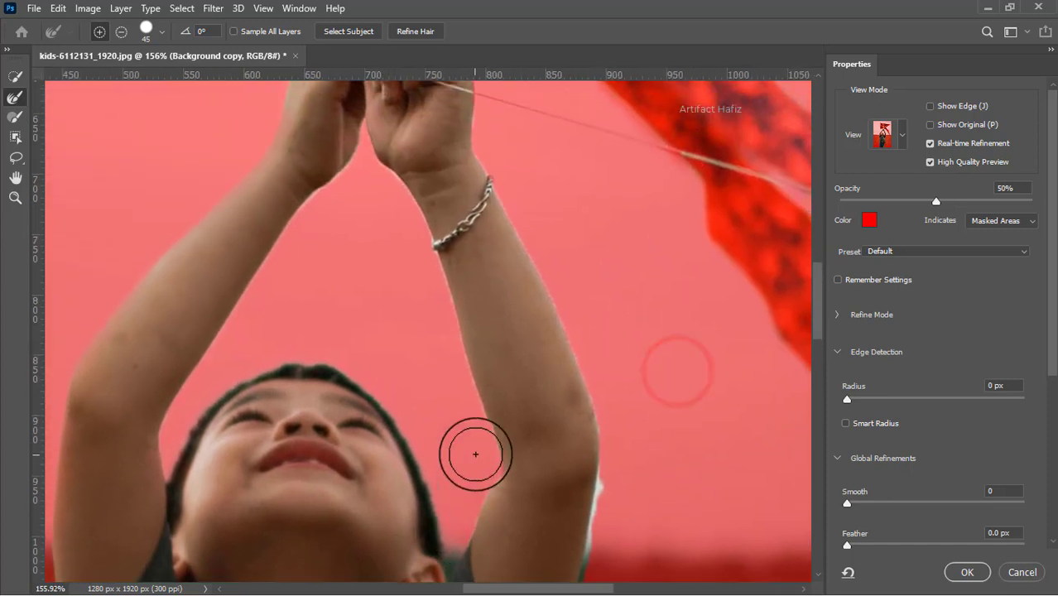
{"action": "mouse_move", "coordinate": [472, 387]}
{"action": "left_mouse_down"}
{"action": "mouse_move", "coordinate": [448, 231]}
{"action": "mouse_move", "coordinate": [392, 177]}
{"action": "mouse_move", "coordinate": [510, 109]}
{"action": "mouse_move", "coordinate": [493, 310]}
{"action": "left_mouse_up"}
{"action": "scroll", "coordinate": [493, 310], "scroll_direction": "up", "scroll_amount": 3}
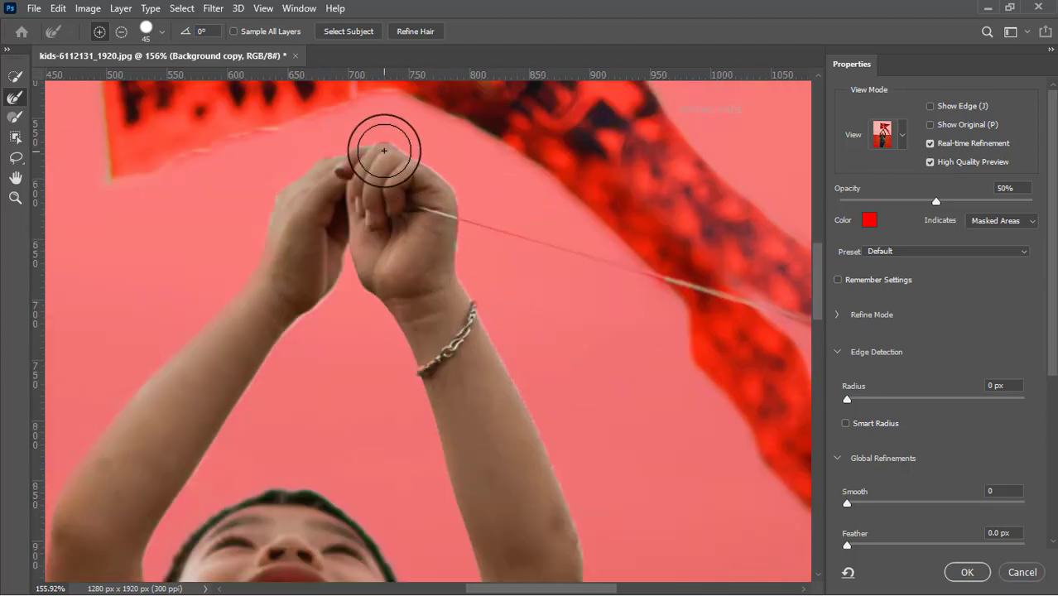
{"action": "left_click_drag", "start_coordinate": [424, 157], "coordinate": [457, 193]}
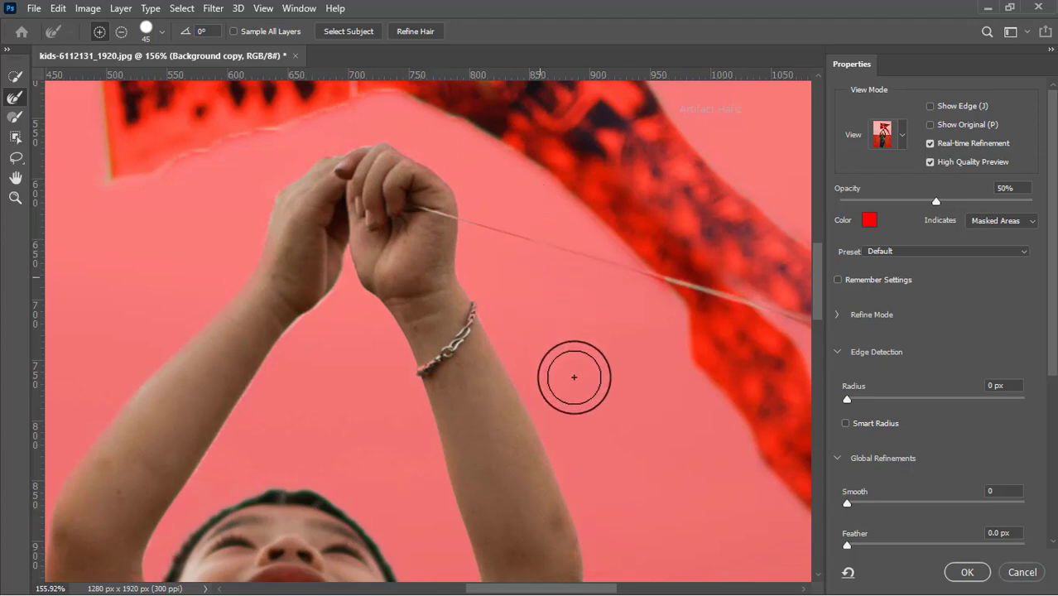
Step: Remove the white fringe along the right arm and the red fringe on the sleeve
{"action": "left_click_drag", "start_coordinate": [578, 413], "coordinate": [518, 108]}
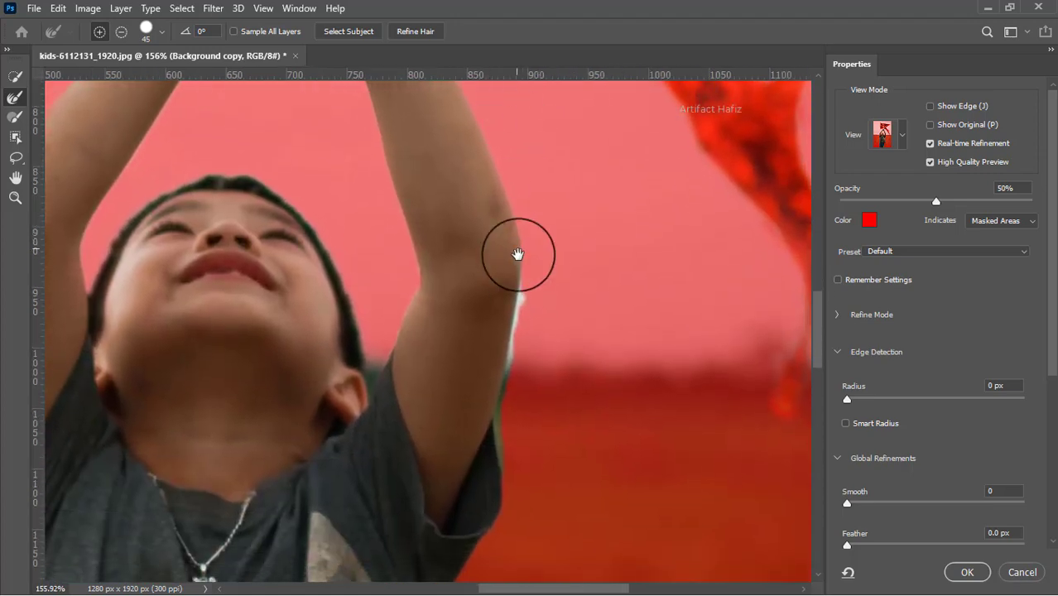
{"action": "left_click", "coordinate": [523, 323]}
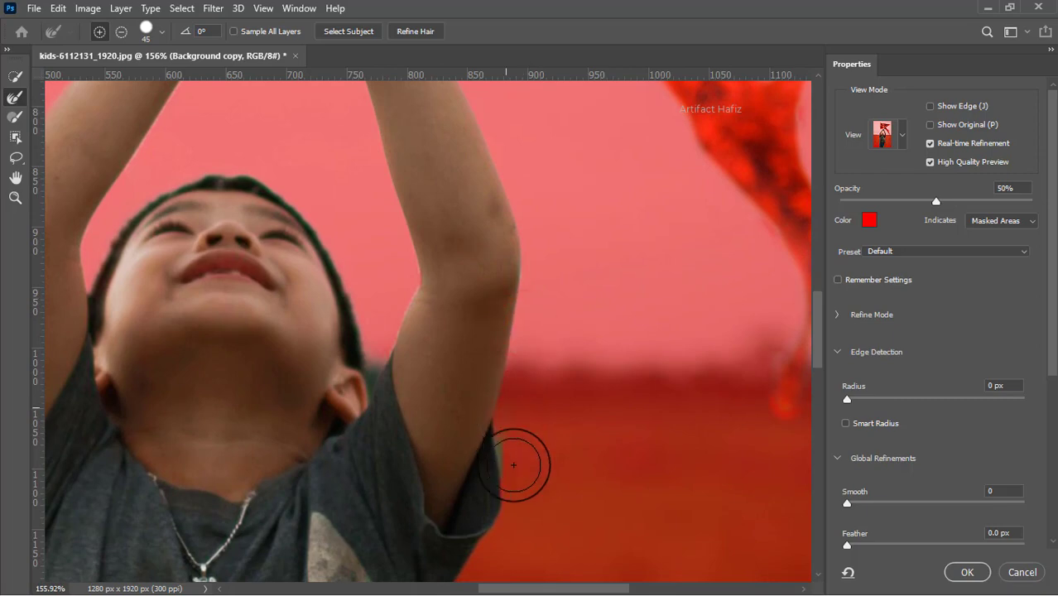
{"action": "scroll", "coordinate": [534, 398], "scroll_direction": "down", "scroll_amount": 5}
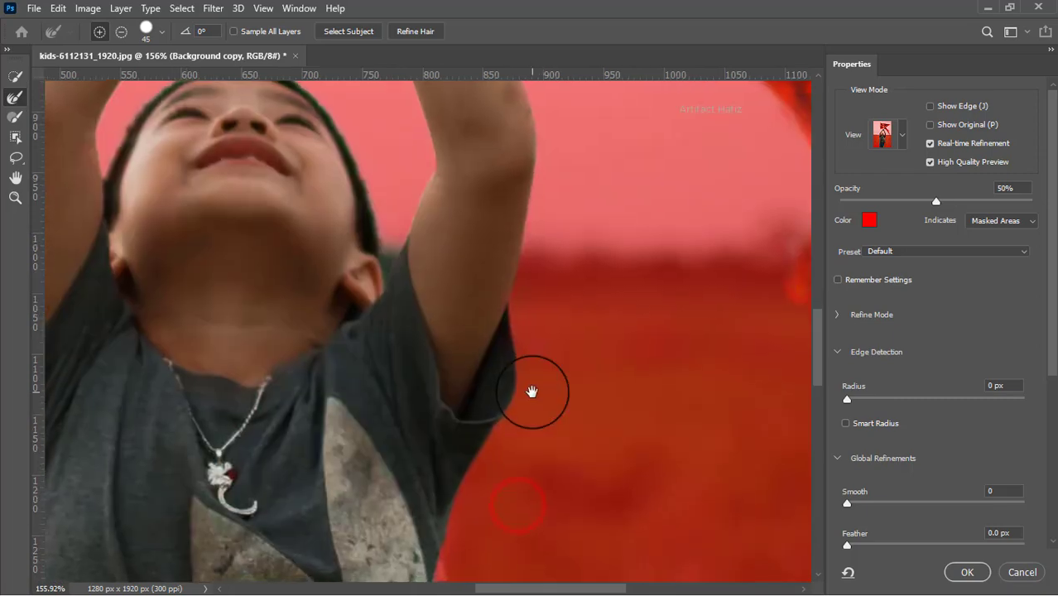
{"action": "scroll", "coordinate": [521, 249], "scroll_direction": "down", "scroll_amount": 4}
{"action": "left_click_drag", "start_coordinate": [425, 244], "coordinate": [429, 283]}
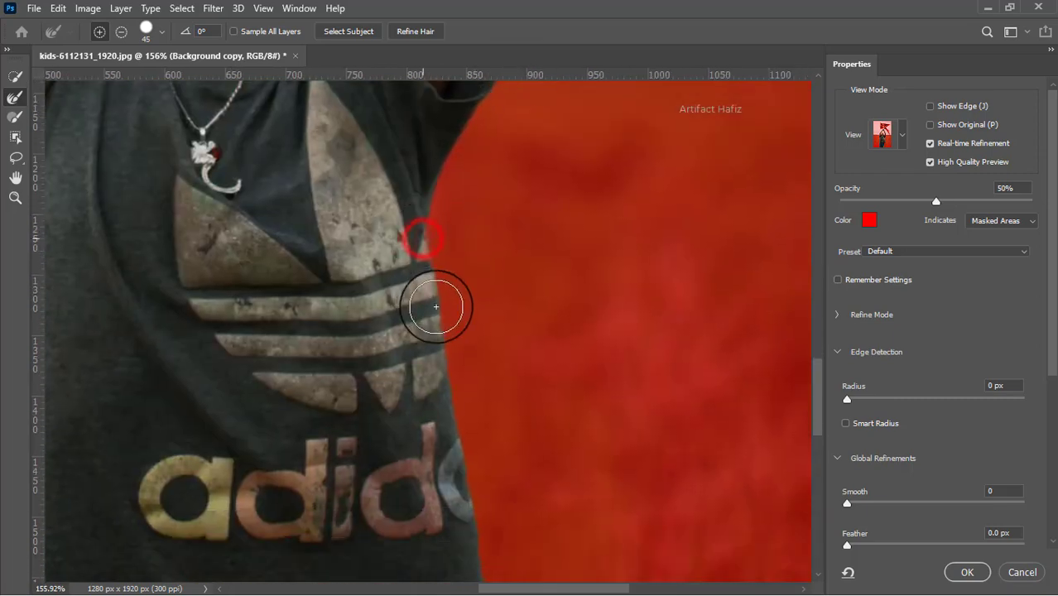
Step: Refine the shorts' left edge and clean the red fringe off the shirt's left edge
{"action": "left_click_drag", "start_coordinate": [521, 441], "coordinate": [496, 307]}
{"action": "scroll", "coordinate": [481, 331], "scroll_direction": "down", "scroll_amount": 5}
{"action": "mouse_move", "coordinate": [463, 350]}
{"action": "left_mouse_down"}
{"action": "mouse_move", "coordinate": [614, 269]}
{"action": "mouse_move", "coordinate": [508, 208]}
{"action": "left_mouse_up"}
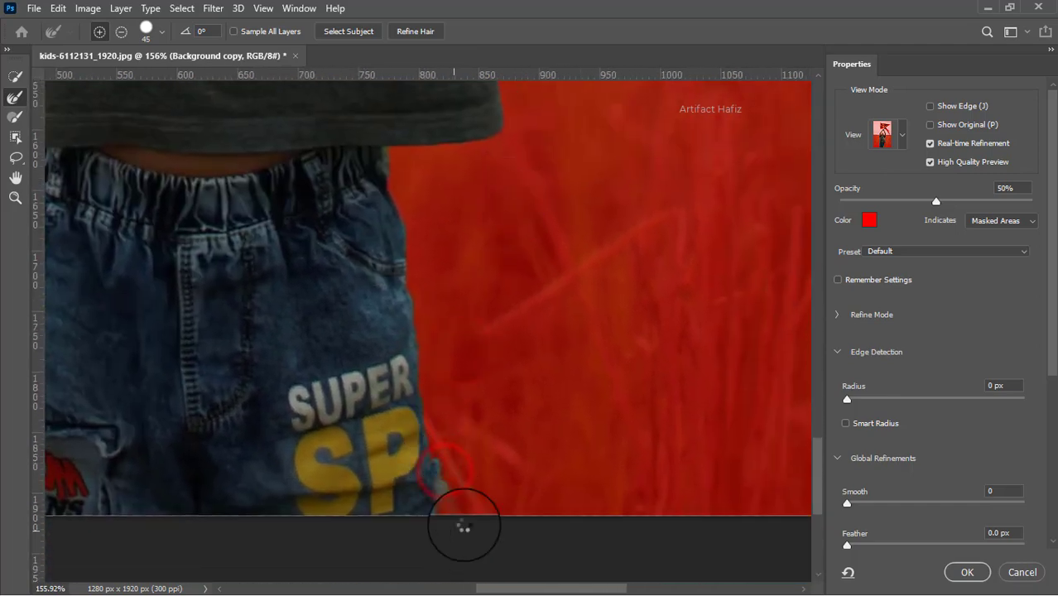
{"action": "left_click_drag", "start_coordinate": [419, 386], "coordinate": [650, 485]}
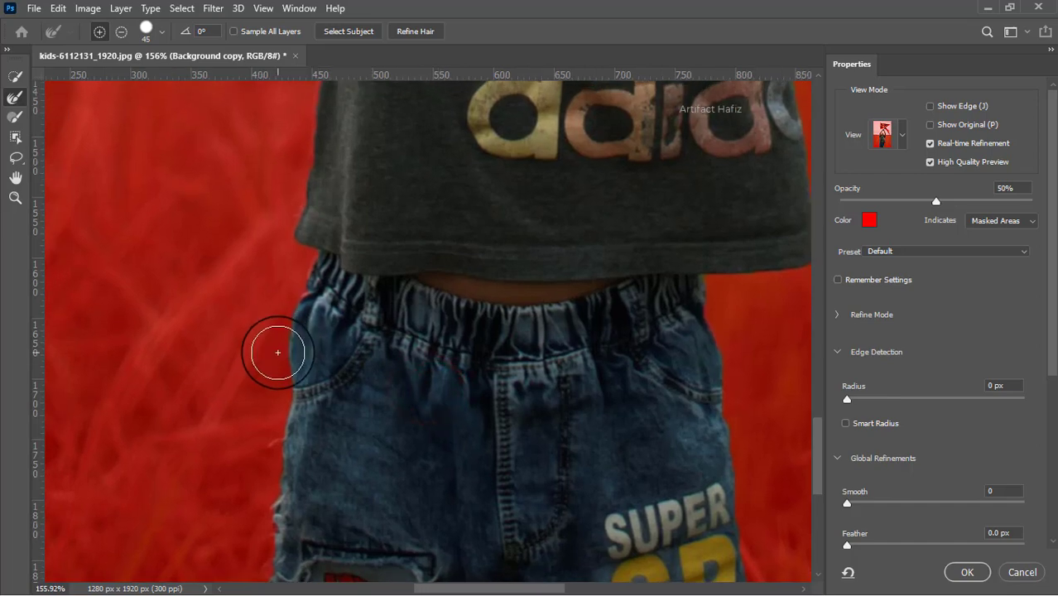
{"action": "left_click_drag", "start_coordinate": [278, 378], "coordinate": [270, 559]}
{"action": "left_click_drag", "start_coordinate": [322, 272], "coordinate": [288, 540]}
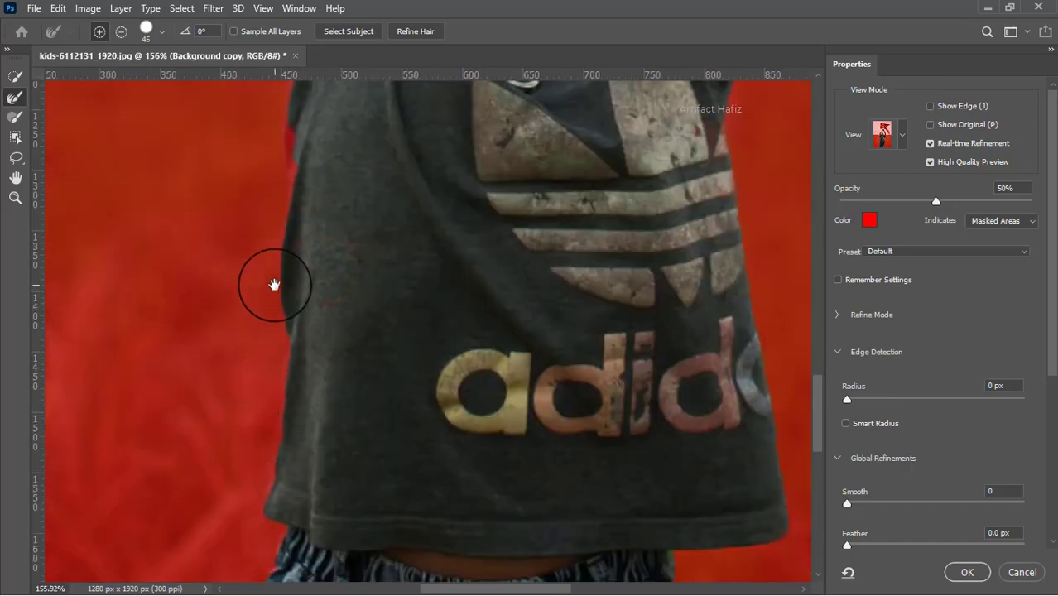
{"action": "left_click_drag", "start_coordinate": [274, 285], "coordinate": [289, 501]}
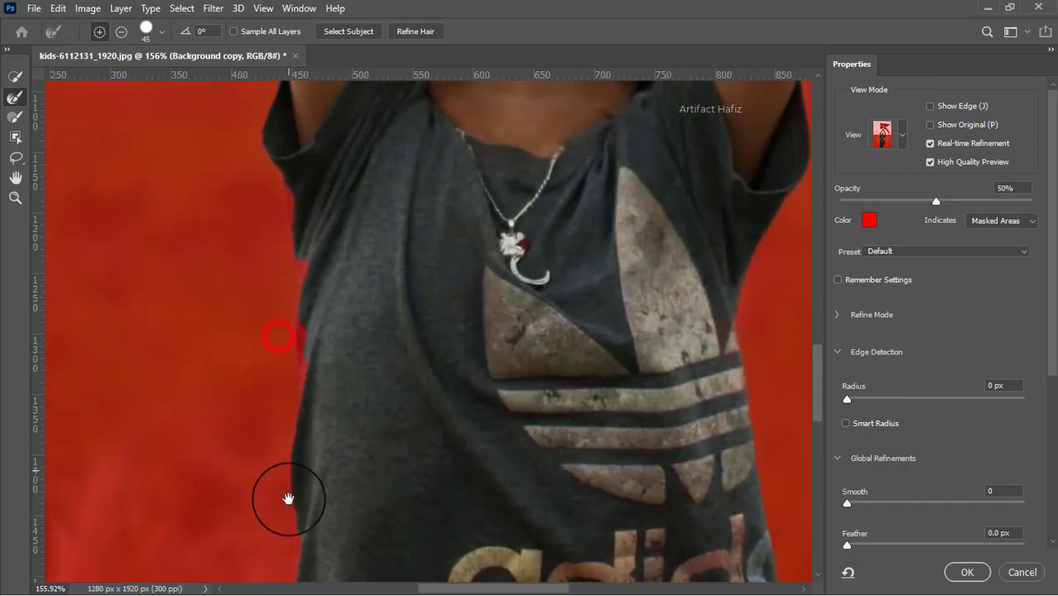
{"action": "left_click_drag", "start_coordinate": [274, 265], "coordinate": [277, 404]}
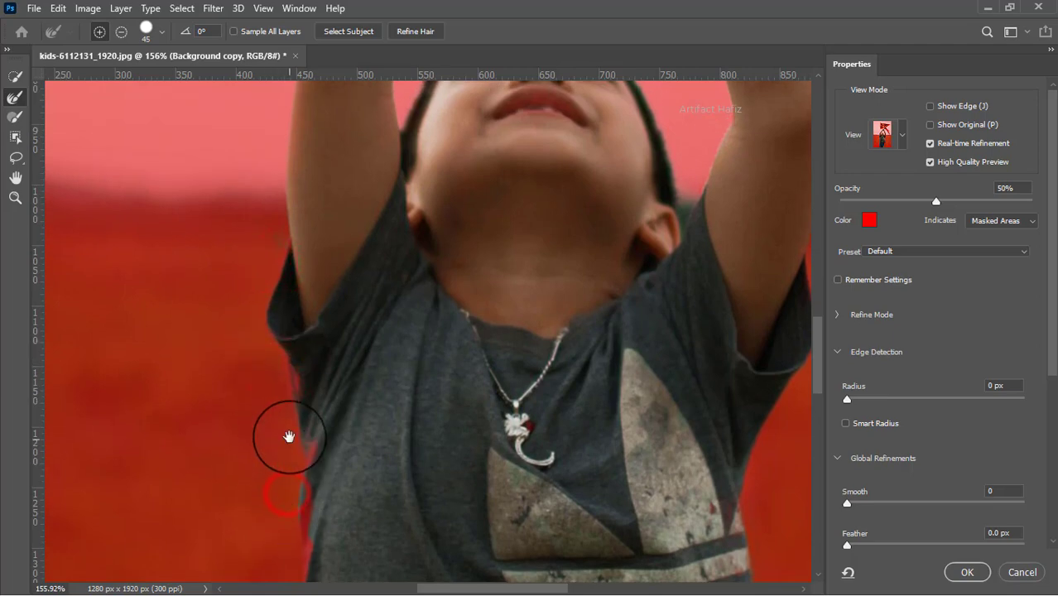
{"action": "left_click_drag", "start_coordinate": [289, 437], "coordinate": [279, 217]}
{"action": "left_click_drag", "start_coordinate": [286, 324], "coordinate": [284, 469]}
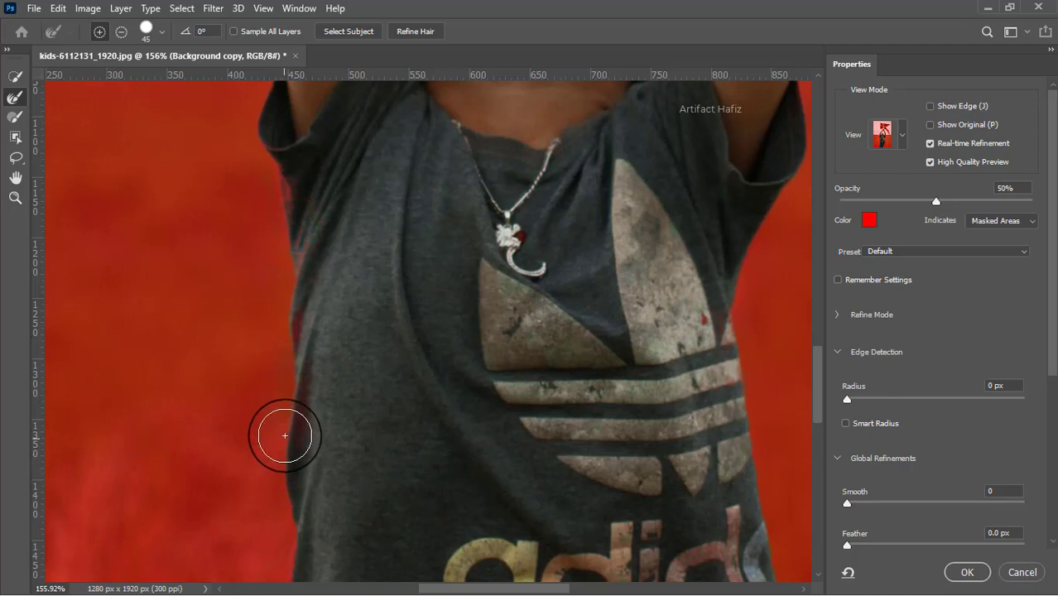
{"action": "left_click", "coordinate": [15, 79]}
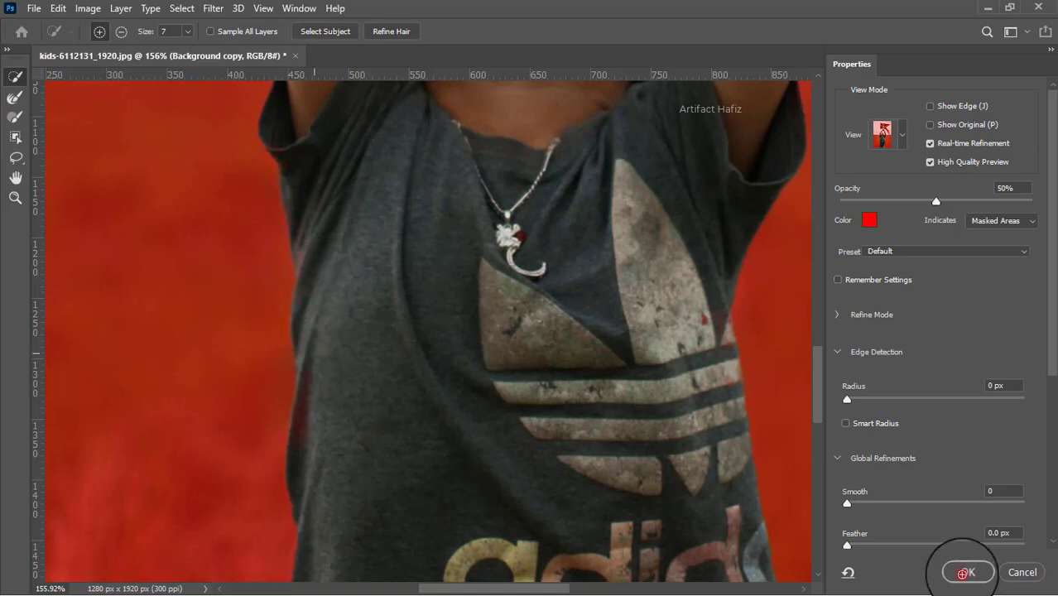
Step: Apply the refined selection as a layer mask on Background copy, then select the Background layer
{"action": "left_click", "coordinate": [963, 569]}
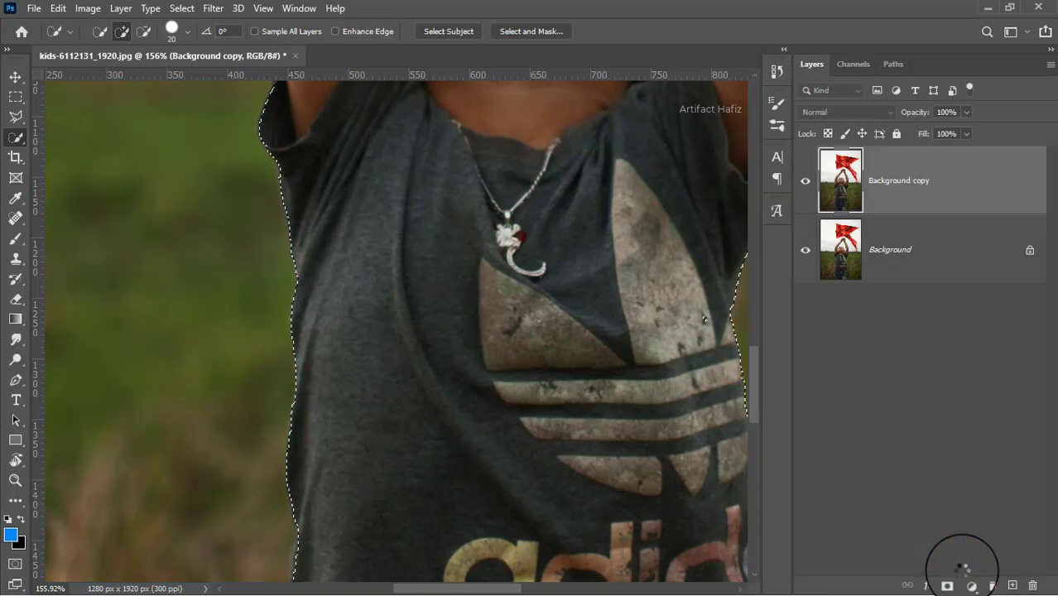
{"action": "scroll", "coordinate": [505, 327], "scroll_direction": "down", "scroll_amount": 5}
{"action": "scroll", "coordinate": [502, 330], "scroll_direction": "down", "scroll_amount": 5}
{"action": "scroll", "coordinate": [502, 330], "scroll_direction": "down", "scroll_amount": 1}
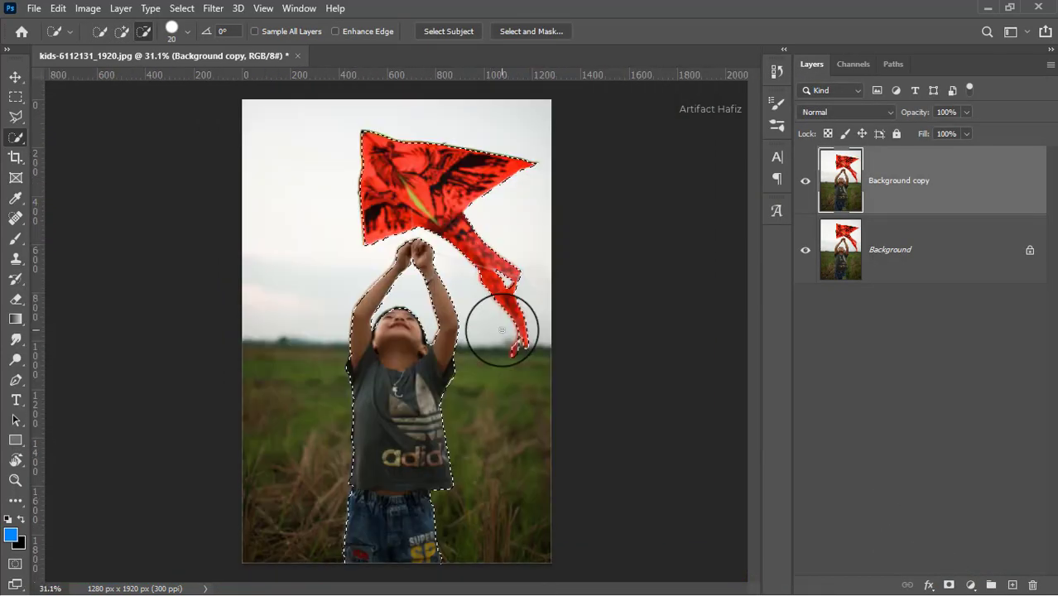
{"action": "scroll", "coordinate": [501, 319], "scroll_direction": "up", "scroll_amount": 1}
{"action": "left_click", "coordinate": [949, 585]}
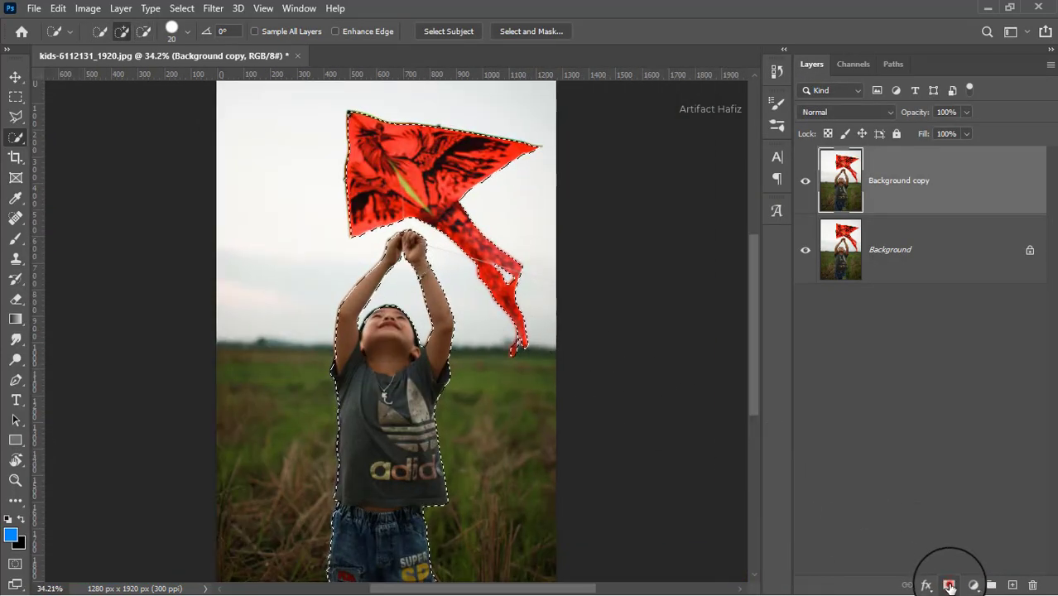
{"action": "left_click", "coordinate": [925, 245]}
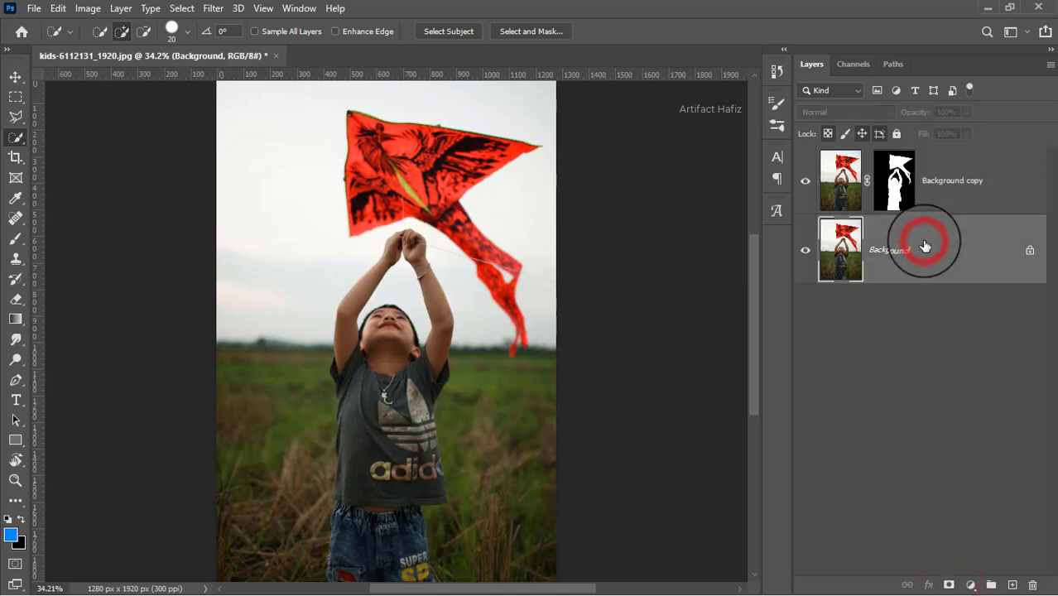
{"action": "left_click", "coordinate": [34, 8]}
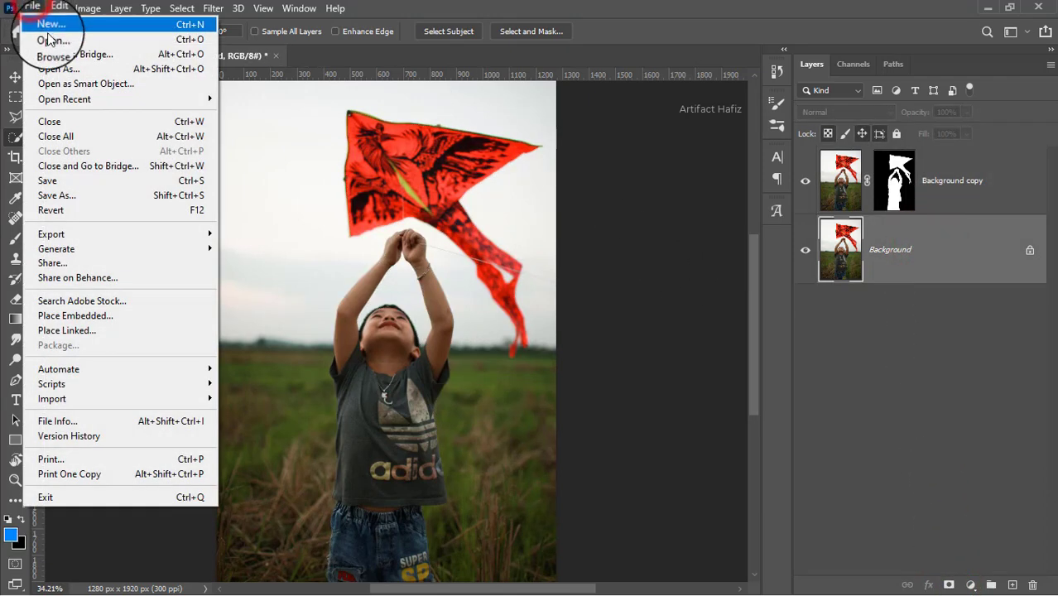
Step: Open the railway-tracks image from the Videos folder's 1354 subfolder
{"action": "left_click", "coordinate": [50, 39]}
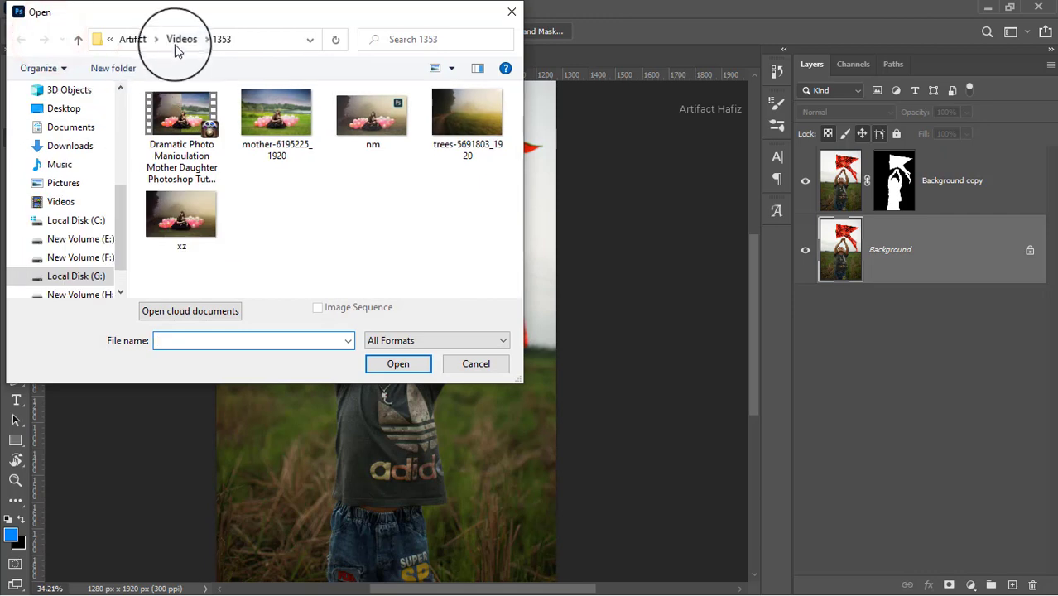
{"action": "left_click", "coordinate": [181, 38]}
{"action": "scroll", "coordinate": [292, 232], "scroll_direction": "down", "scroll_amount": 2}
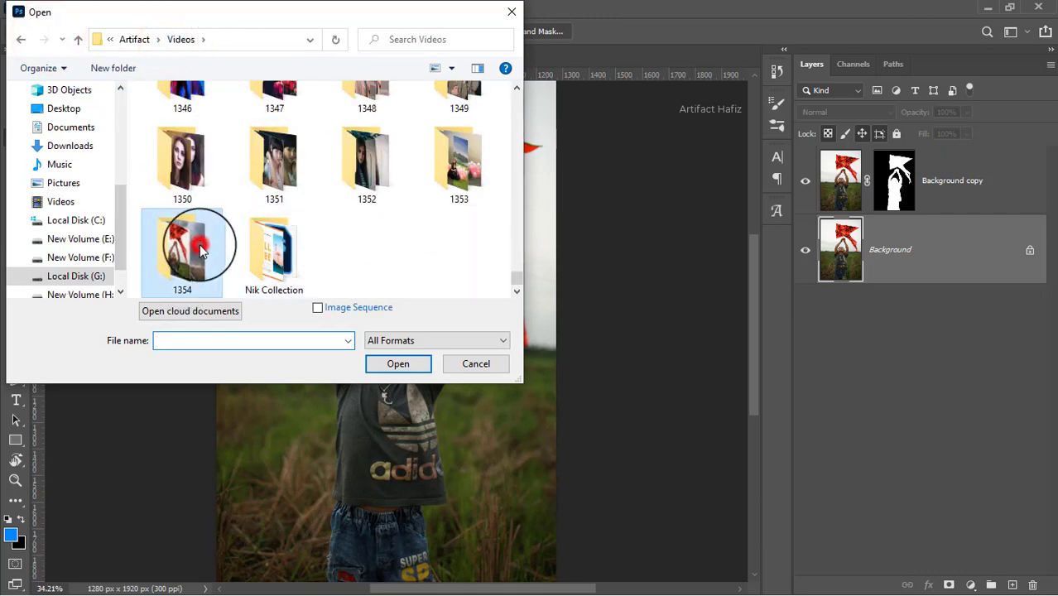
{"action": "double_click", "coordinate": [194, 240]}
{"action": "left_click", "coordinate": [278, 139]}
{"action": "double_click", "coordinate": [281, 141]}
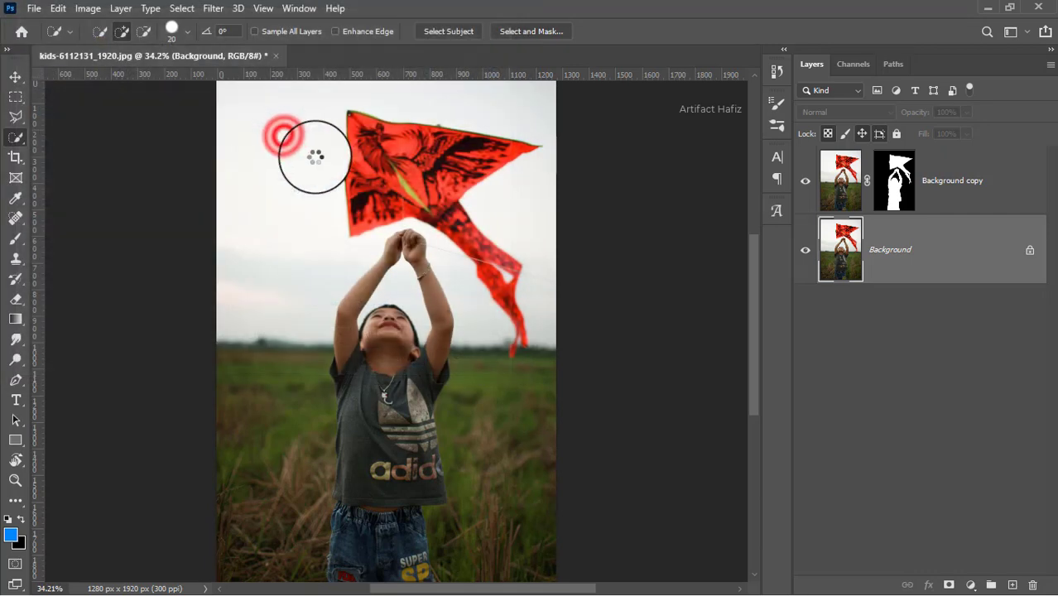
Step: Drag the railway image into the kid document as a new layer, Layer 1
{"action": "left_click", "coordinate": [16, 77]}
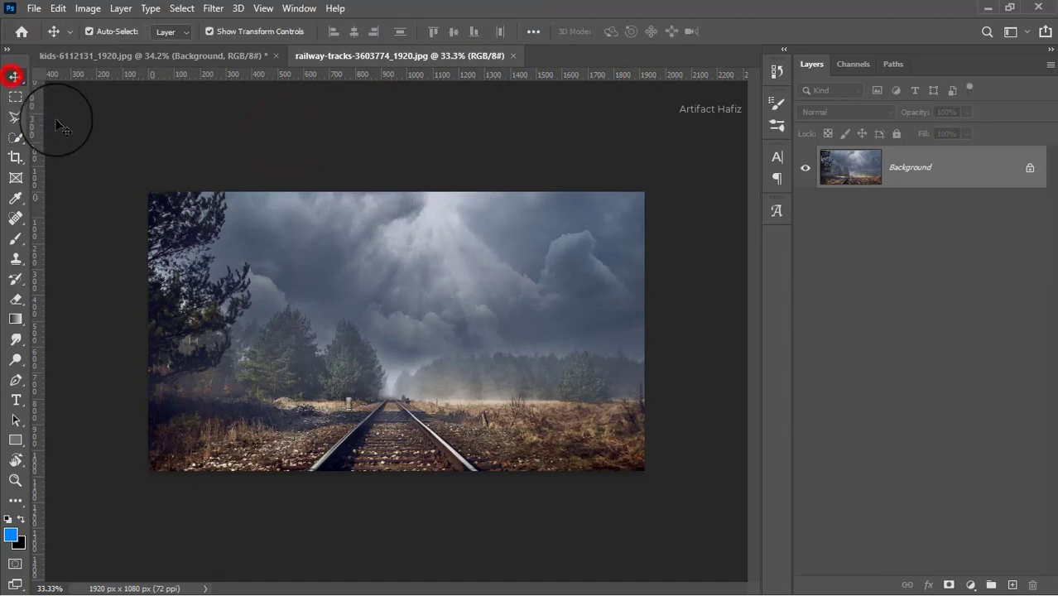
{"action": "left_click_drag", "start_coordinate": [311, 276], "coordinate": [175, 65]}
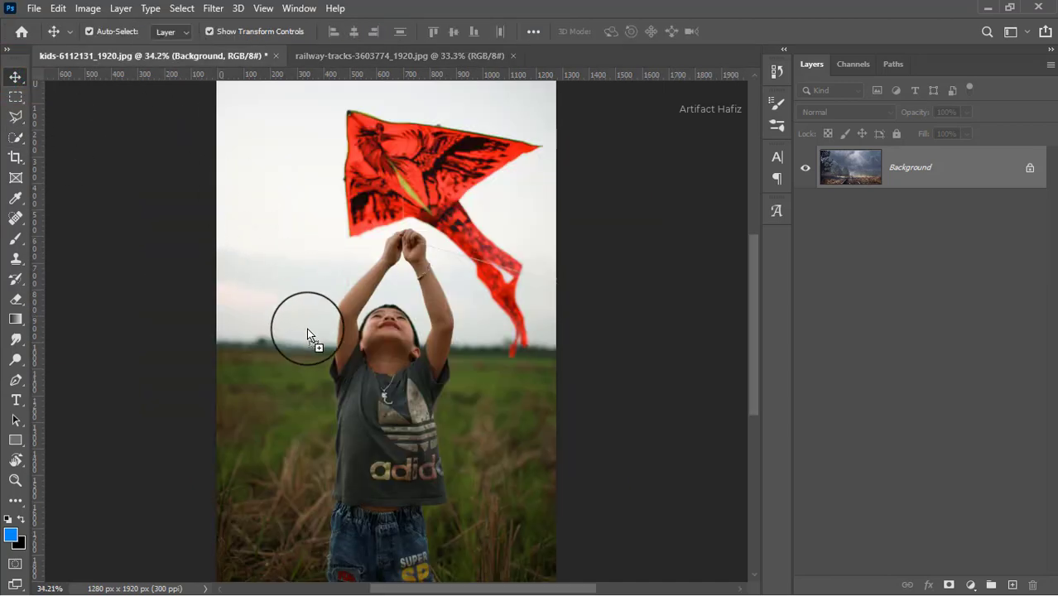
{"action": "left_click_drag", "start_coordinate": [170, 55], "coordinate": [310, 345]}
{"action": "key", "text": "ctrl+t"}
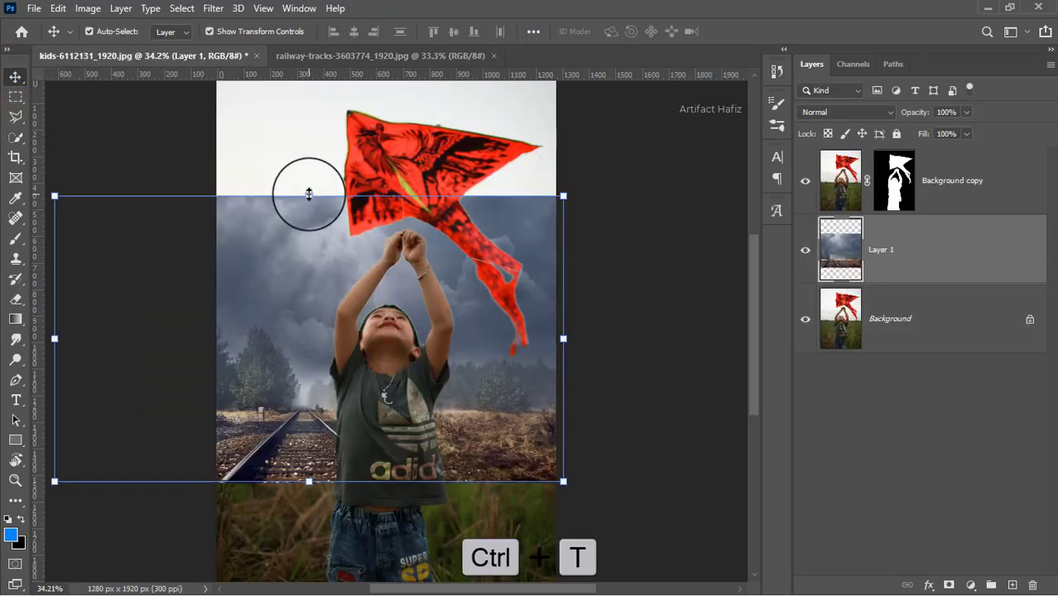
Step: Scale the railway photo up and stretch it taller so it covers the canvas
{"action": "left_click_drag", "start_coordinate": [308, 192], "coordinate": [314, 135]}
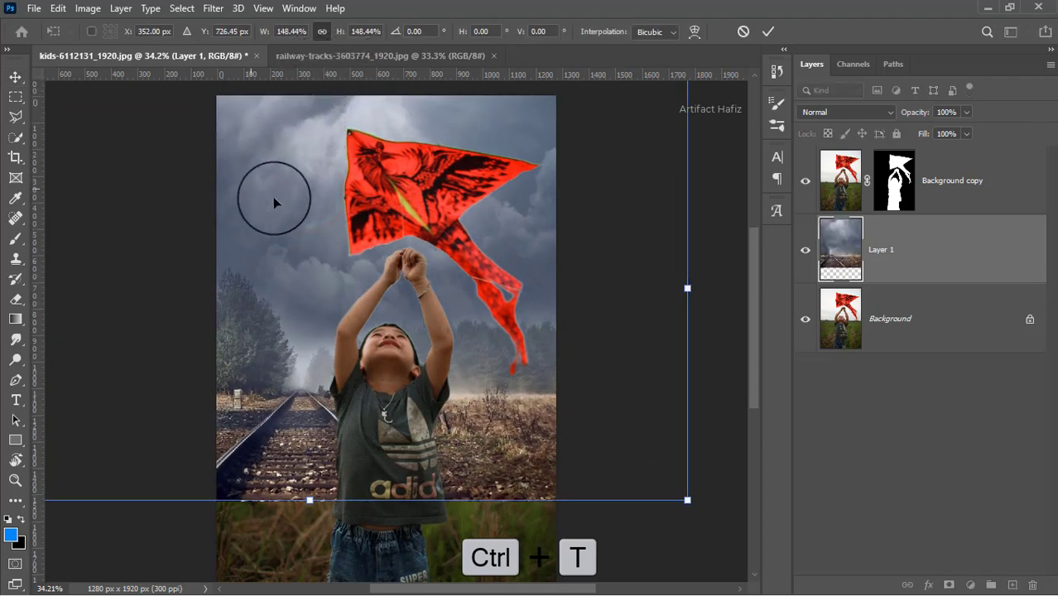
{"action": "left_click_drag", "start_coordinate": [274, 202], "coordinate": [298, 225]}
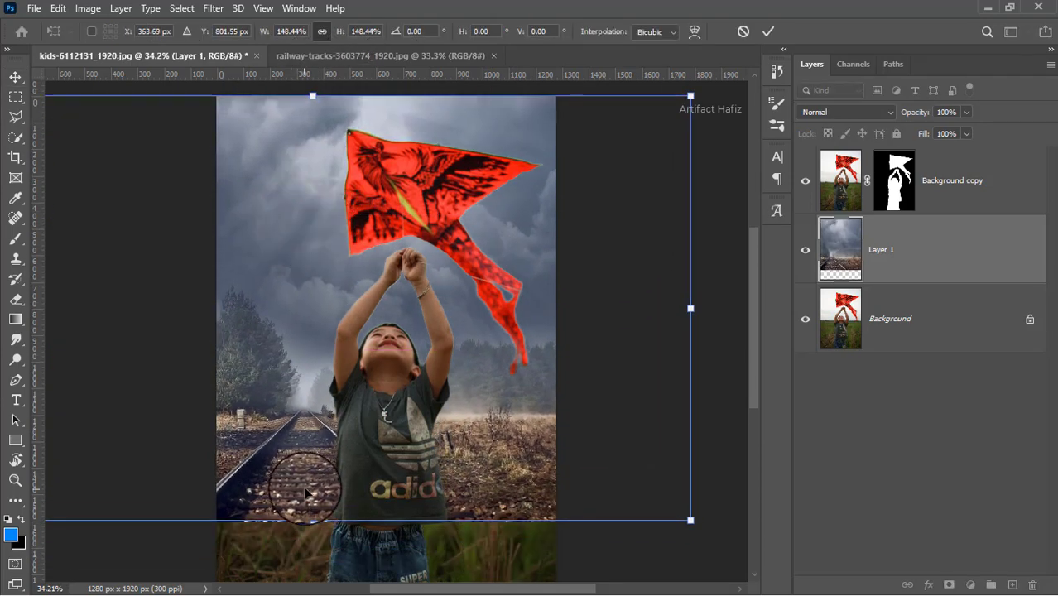
{"action": "mouse_move", "coordinate": [311, 520]}
{"action": "left_mouse_down"}
{"action": "mouse_move", "coordinate": [303, 569]}
{"action": "mouse_move", "coordinate": [312, 558]}
{"action": "left_mouse_up"}
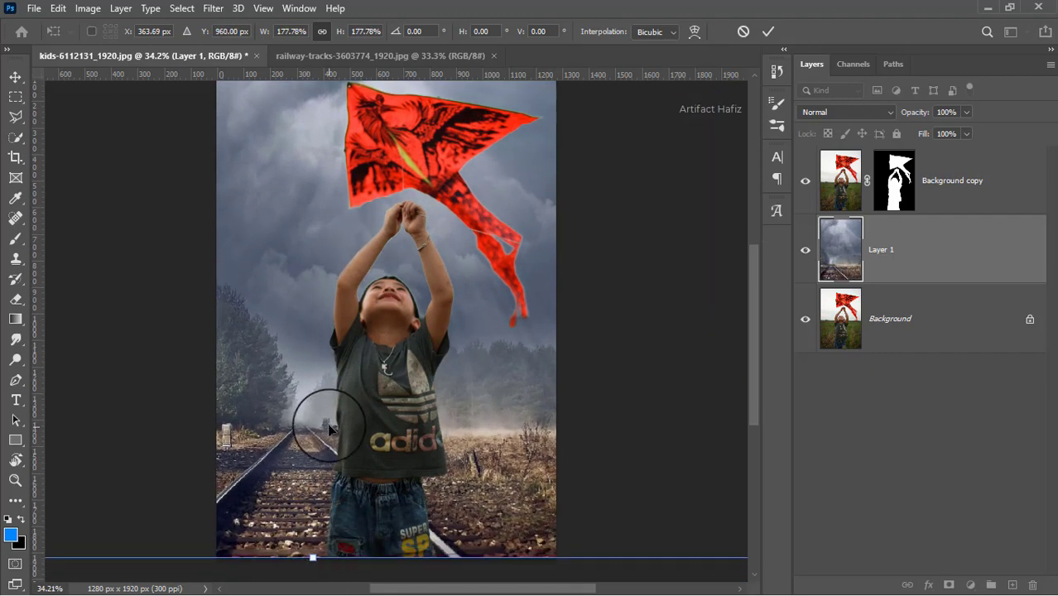
{"action": "scroll", "coordinate": [318, 414], "scroll_direction": "down", "scroll_amount": 2}
{"action": "scroll", "coordinate": [315, 378], "scroll_direction": "down", "scroll_amount": 2}
{"action": "scroll", "coordinate": [315, 379], "scroll_direction": "down", "scroll_amount": 1}
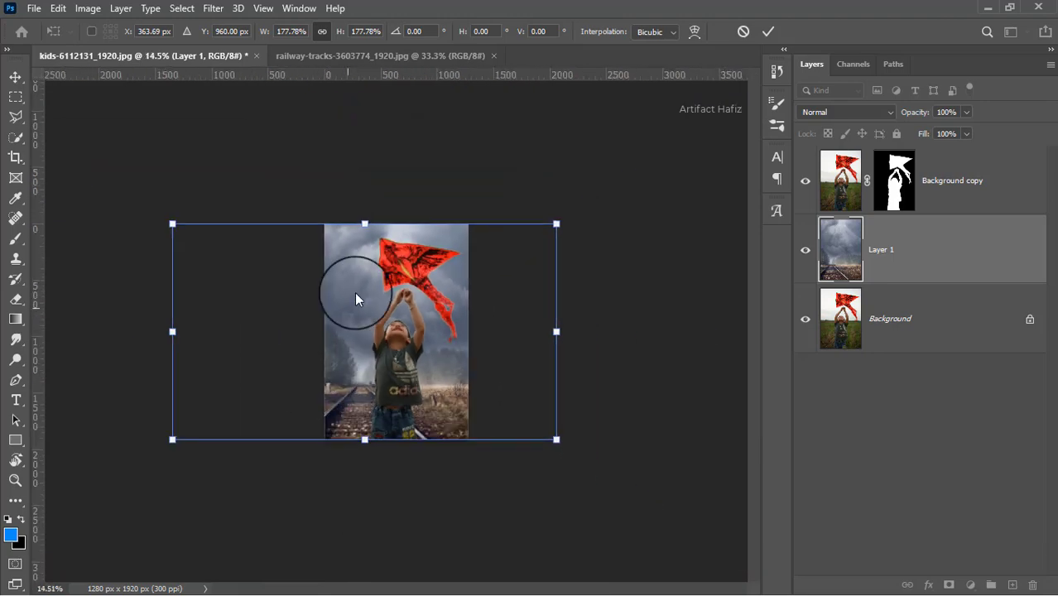
{"action": "mouse_move", "coordinate": [365, 222]}
{"action": "left_mouse_down"}
{"action": "mouse_move", "coordinate": [365, 128]}
{"action": "mouse_move", "coordinate": [365, 152]}
{"action": "left_mouse_up"}
{"action": "scroll", "coordinate": [343, 422], "scroll_direction": "up", "scroll_amount": 2}
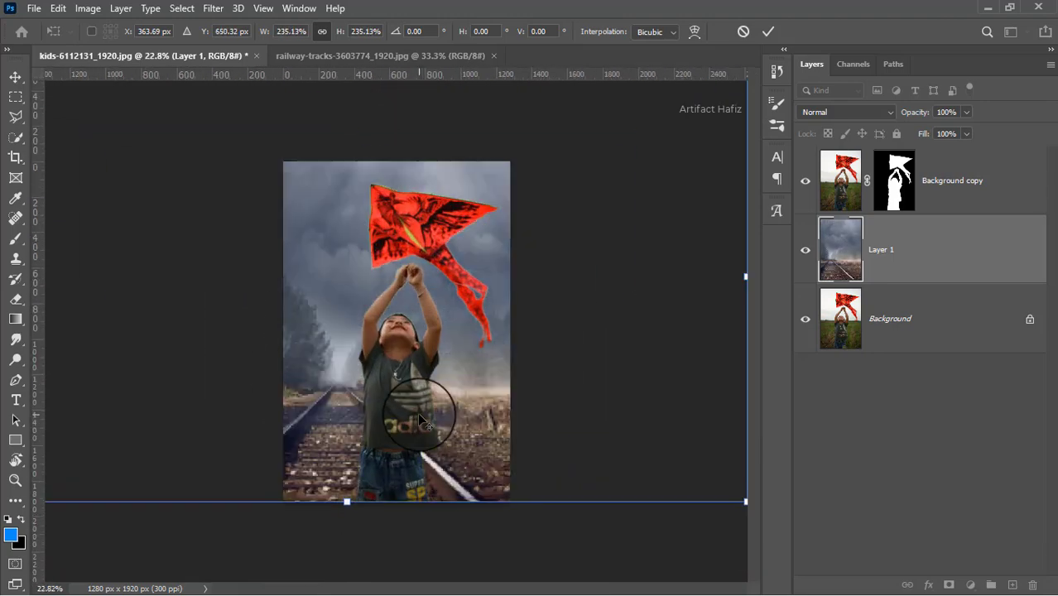
{"action": "scroll", "coordinate": [349, 420], "scroll_direction": "up", "scroll_amount": 1}
{"action": "scroll", "coordinate": [420, 420], "scroll_direction": "up", "scroll_amount": 1}
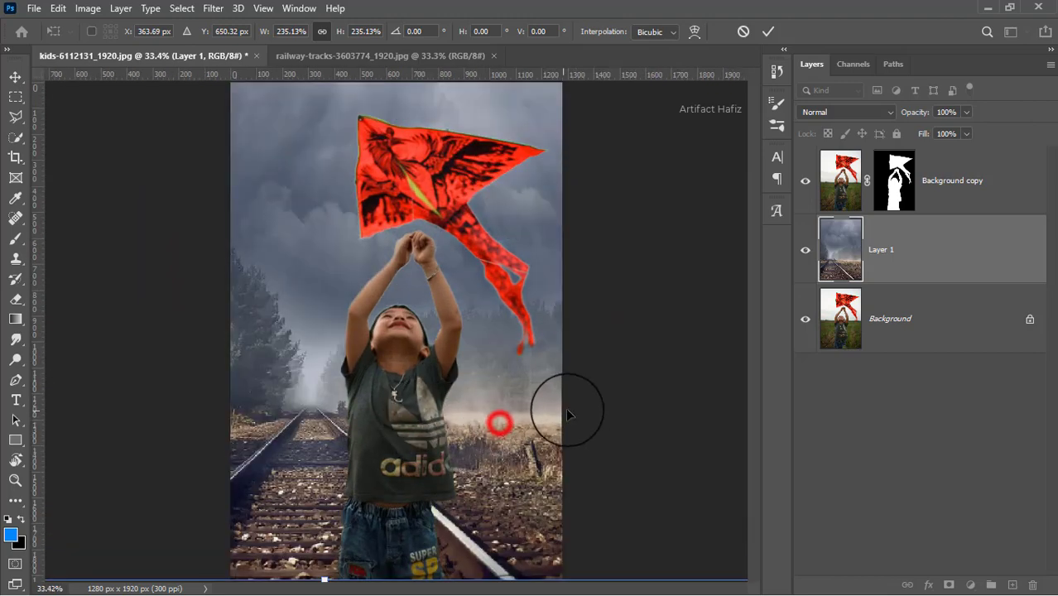
Step: Nudge the railway photo right, trim its top slightly, and commit the transform
{"action": "mouse_move", "coordinate": [513, 414]}
{"action": "left_mouse_down"}
{"action": "mouse_move", "coordinate": [626, 406]}
{"action": "mouse_move", "coordinate": [586, 405]}
{"action": "mouse_move", "coordinate": [560, 440]}
{"action": "mouse_move", "coordinate": [587, 465]}
{"action": "mouse_move", "coordinate": [551, 413]}
{"action": "mouse_move", "coordinate": [479, 416]}
{"action": "mouse_move", "coordinate": [496, 404]}
{"action": "mouse_move", "coordinate": [494, 387]}
{"action": "mouse_move", "coordinate": [498, 416]}
{"action": "left_mouse_up"}
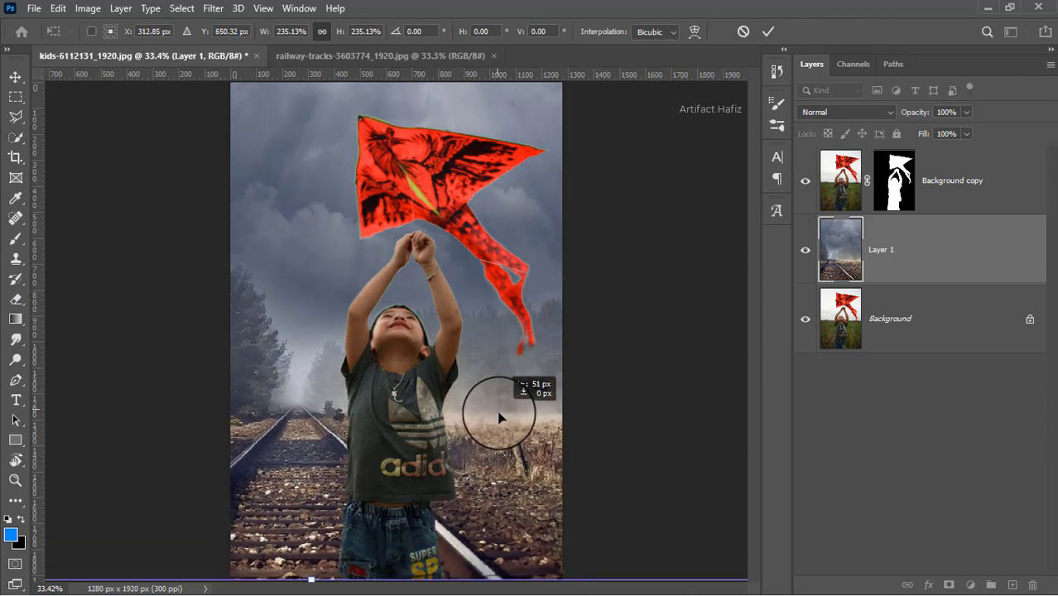
{"action": "scroll", "coordinate": [500, 407], "scroll_direction": "down", "scroll_amount": 1}
{"action": "scroll", "coordinate": [484, 376], "scroll_direction": "down", "scroll_amount": 2}
{"action": "scroll", "coordinate": [451, 289], "scroll_direction": "down", "scroll_amount": 2}
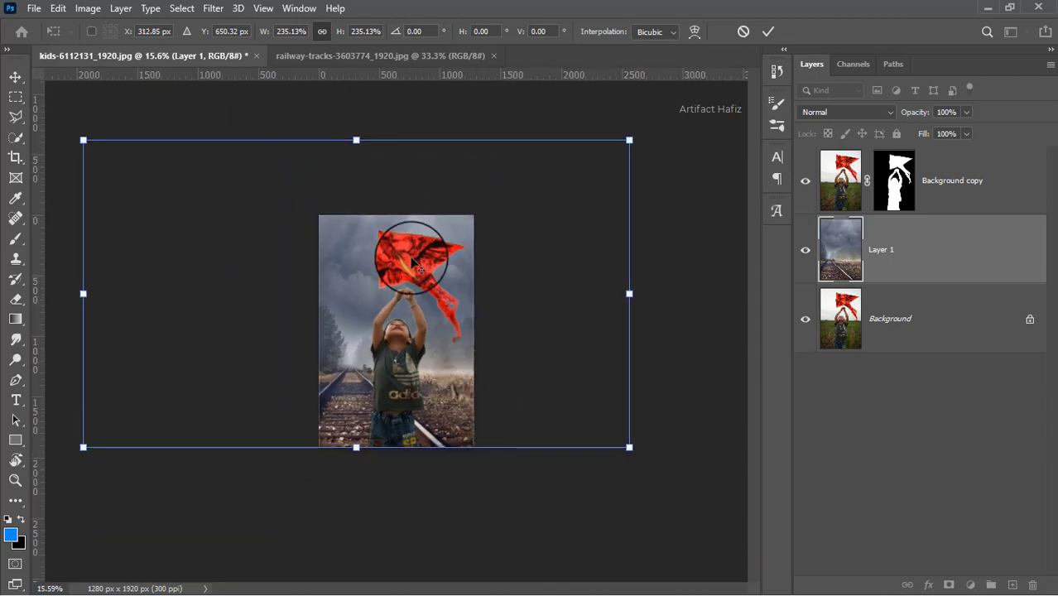
{"action": "left_click_drag", "start_coordinate": [361, 142], "coordinate": [355, 146]}
{"action": "scroll", "coordinate": [354, 379], "scroll_direction": "up", "scroll_amount": 1}
{"action": "scroll", "coordinate": [354, 378], "scroll_direction": "up", "scroll_amount": 4}
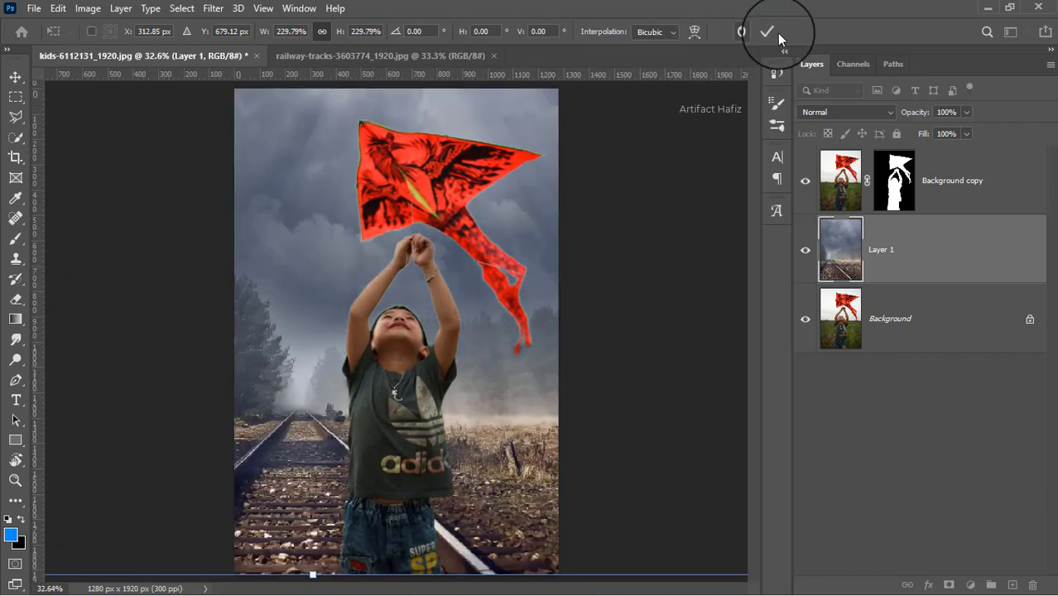
{"action": "left_click", "coordinate": [766, 33]}
Step: Add a Brightness/Contrast adjustment above Background copy with Brightness set to 13
{"action": "scroll", "coordinate": [460, 365], "scroll_direction": "up", "scroll_amount": 1}
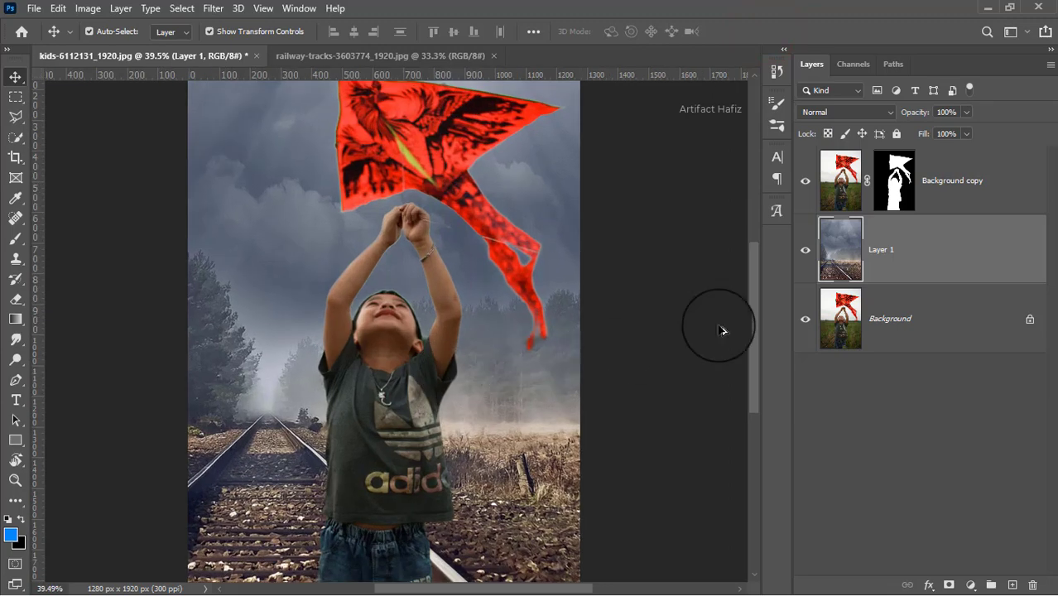
{"action": "left_click", "coordinate": [950, 193]}
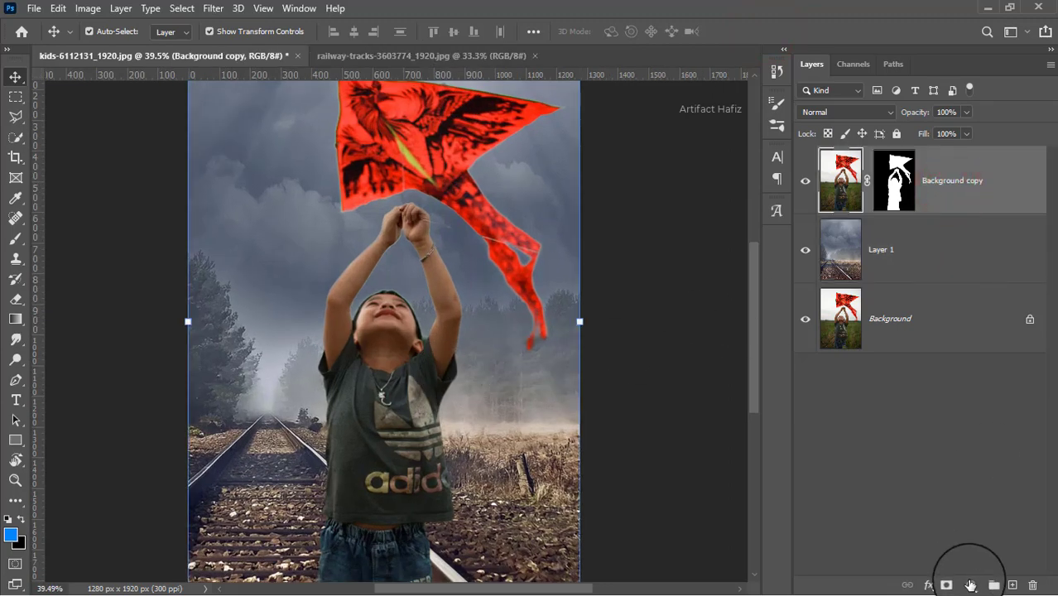
{"action": "left_click", "coordinate": [970, 585]}
{"action": "left_click", "coordinate": [964, 352]}
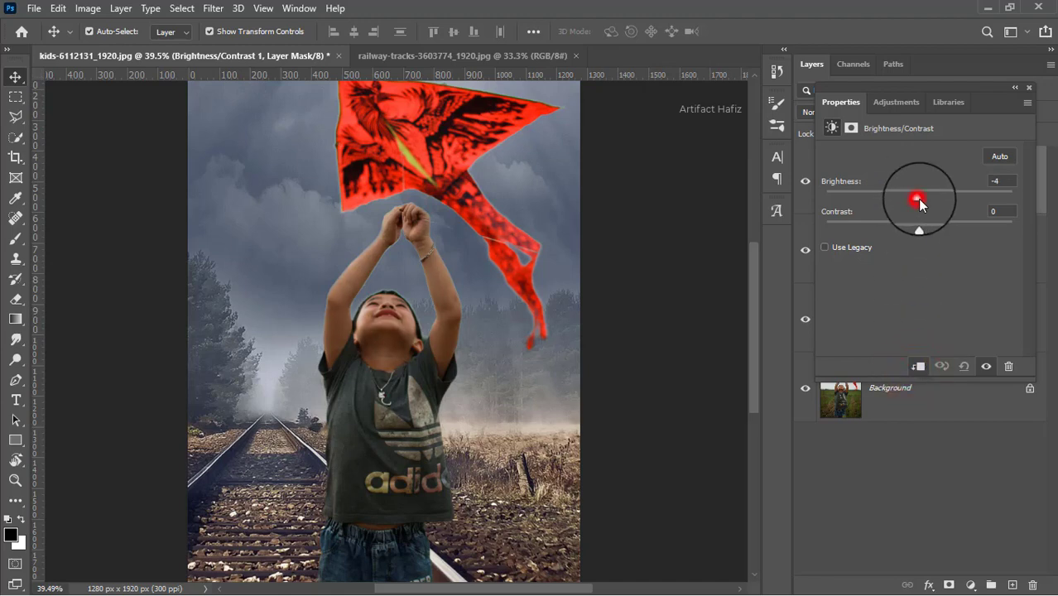
{"action": "left_click_drag", "start_coordinate": [919, 202], "coordinate": [950, 197]}
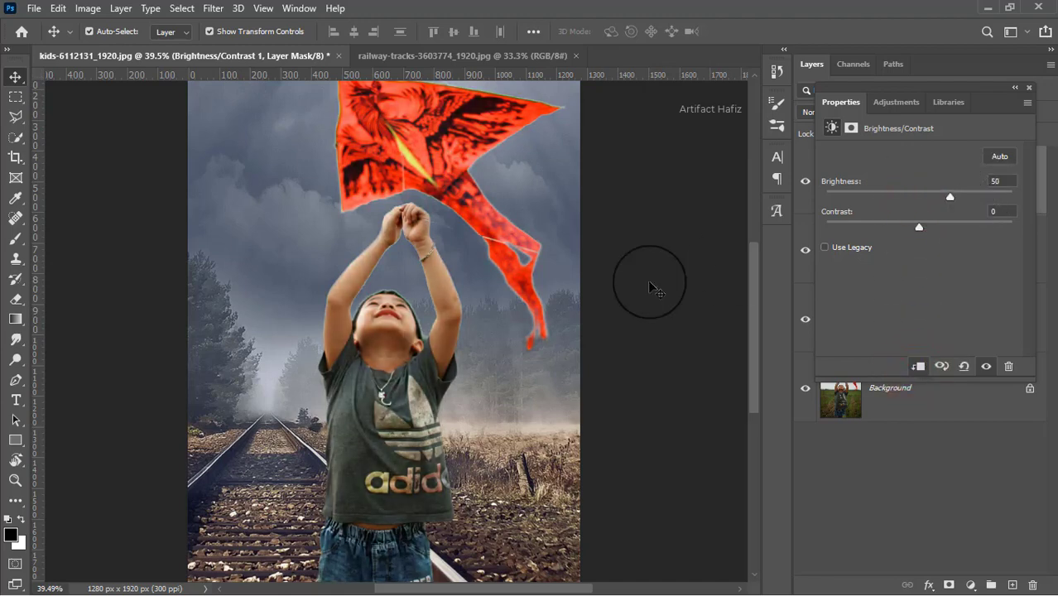
{"action": "scroll", "coordinate": [500, 340], "scroll_direction": "down", "scroll_amount": 2}
{"action": "scroll", "coordinate": [500, 339], "scroll_direction": "down", "scroll_amount": 2}
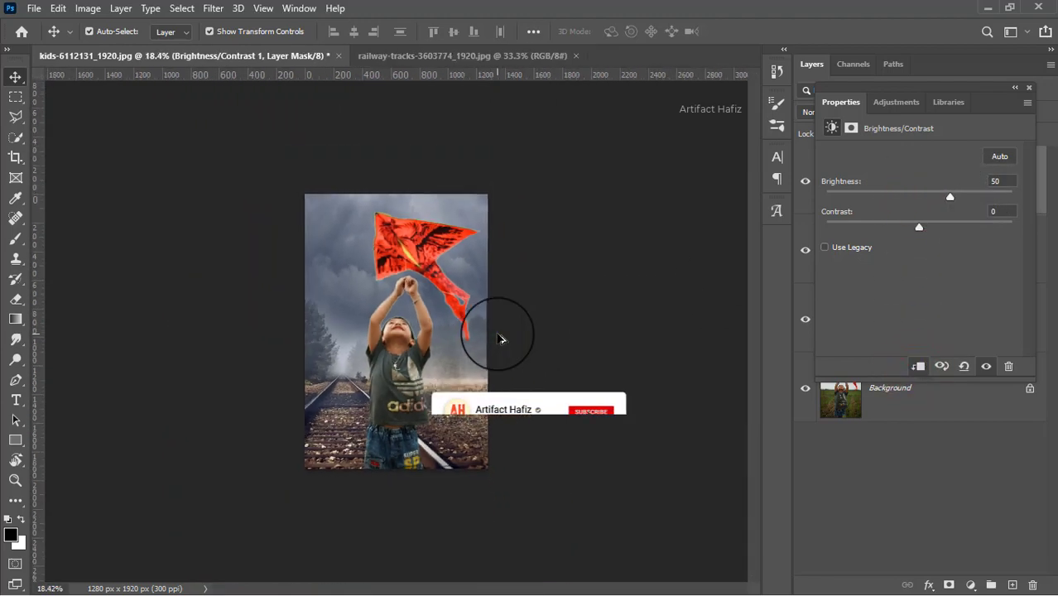
{"action": "scroll", "coordinate": [402, 331], "scroll_direction": "up", "scroll_amount": 1}
{"action": "scroll", "coordinate": [402, 331], "scroll_direction": "up", "scroll_amount": 1}
{"action": "scroll", "coordinate": [402, 331], "scroll_direction": "up", "scroll_amount": 2}
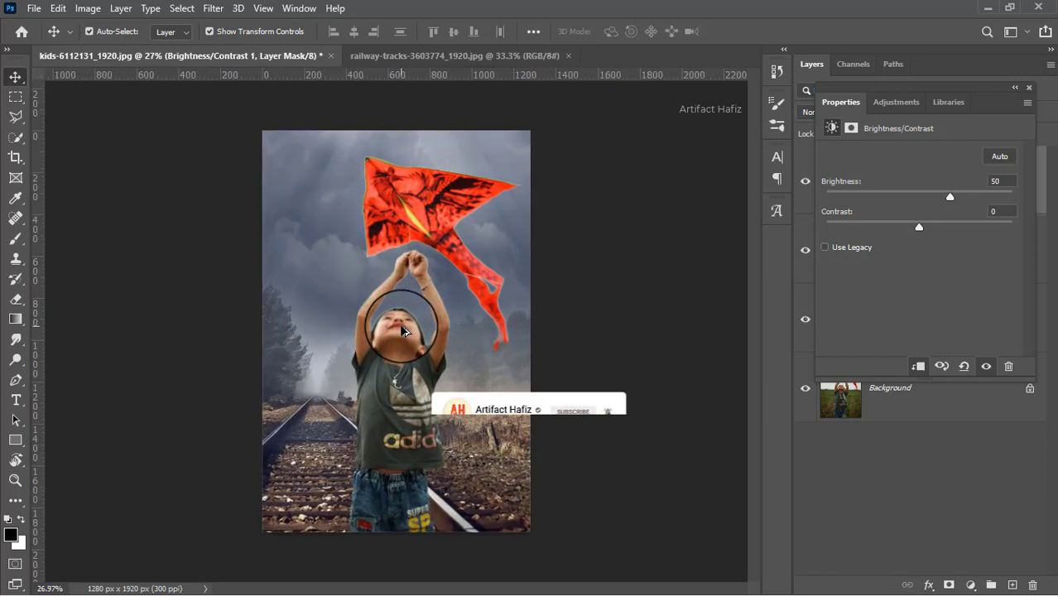
{"action": "left_click_drag", "start_coordinate": [946, 201], "coordinate": [925, 202]}
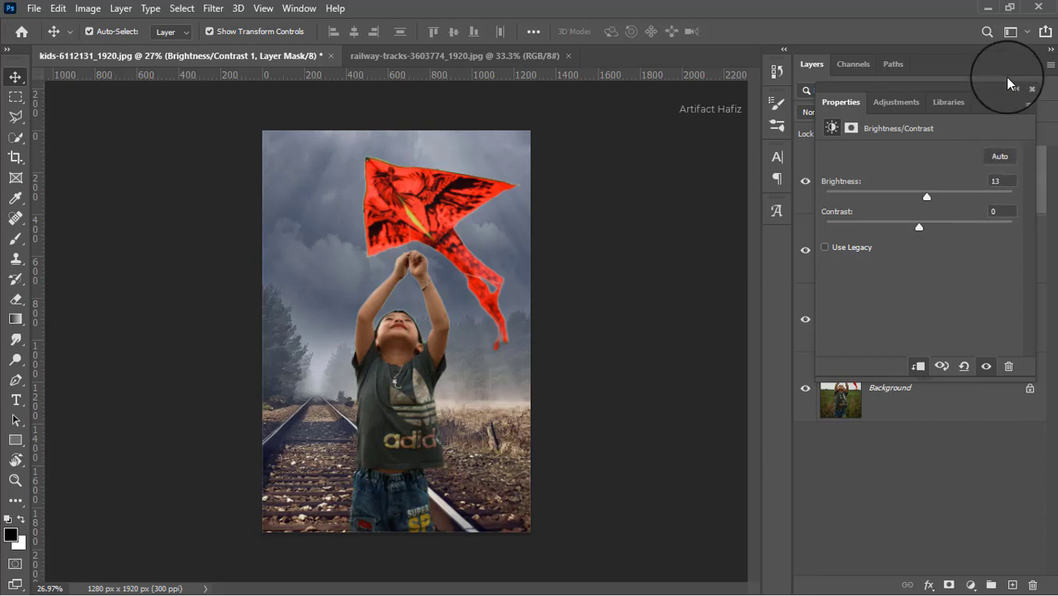
{"action": "left_click", "coordinate": [1028, 89]}
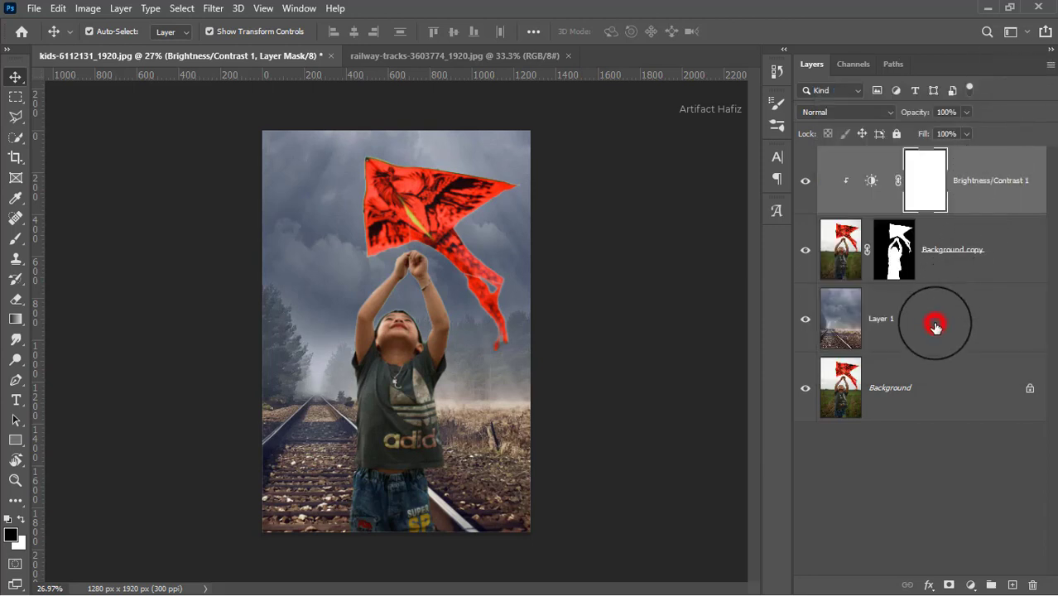
Step: Add a Brightness/Contrast adjustment above Layer 1 with Brightness set to 24
{"action": "left_click", "coordinate": [935, 325]}
{"action": "left_click", "coordinate": [971, 586]}
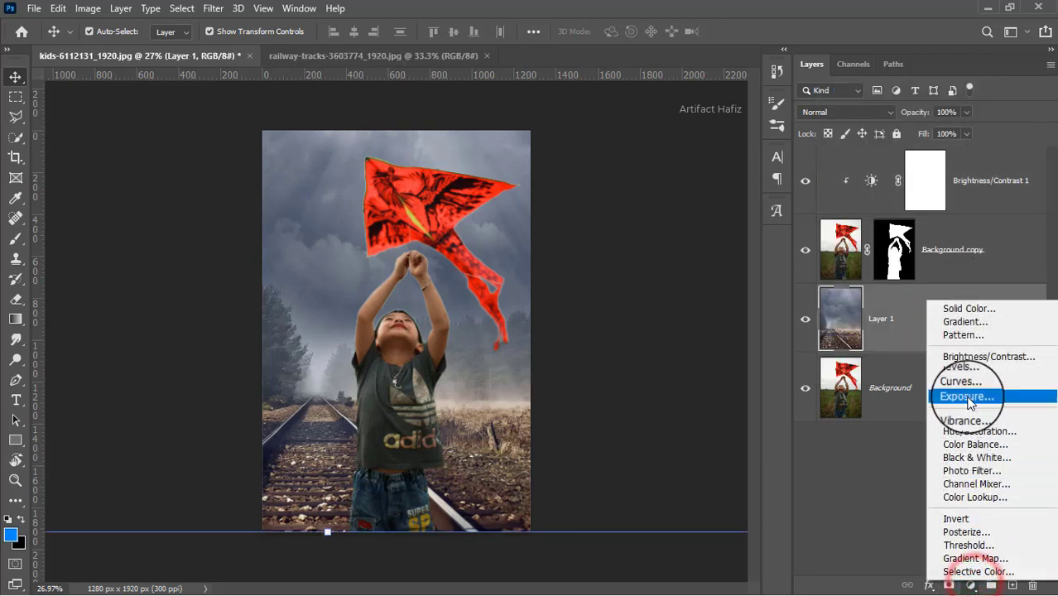
{"action": "left_click", "coordinate": [969, 356]}
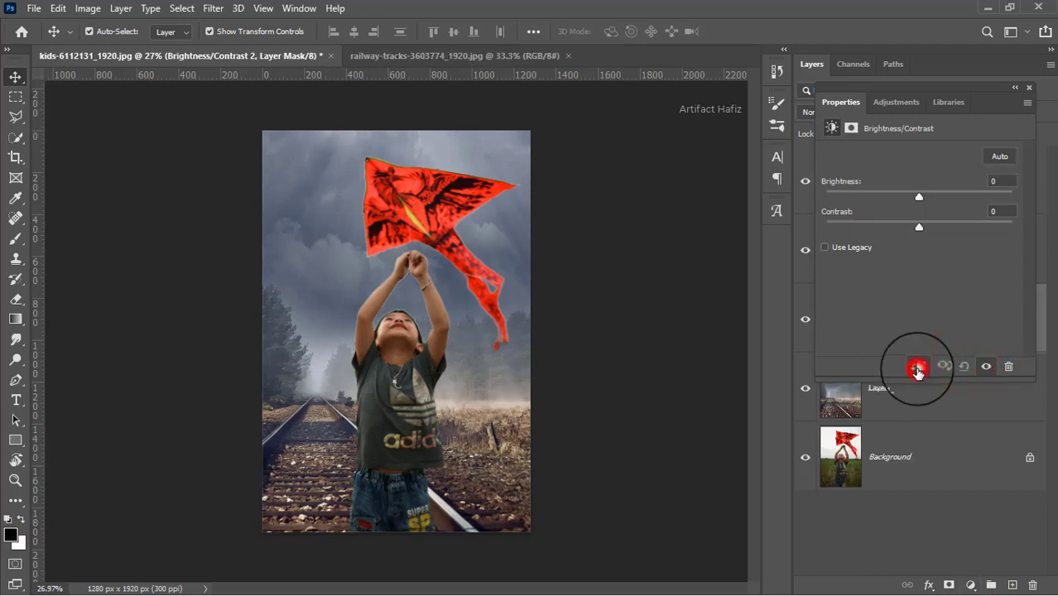
{"action": "mouse_move", "coordinate": [918, 195]}
{"action": "left_mouse_down"}
{"action": "mouse_move", "coordinate": [858, 202]}
{"action": "mouse_move", "coordinate": [905, 196]}
{"action": "left_mouse_up"}
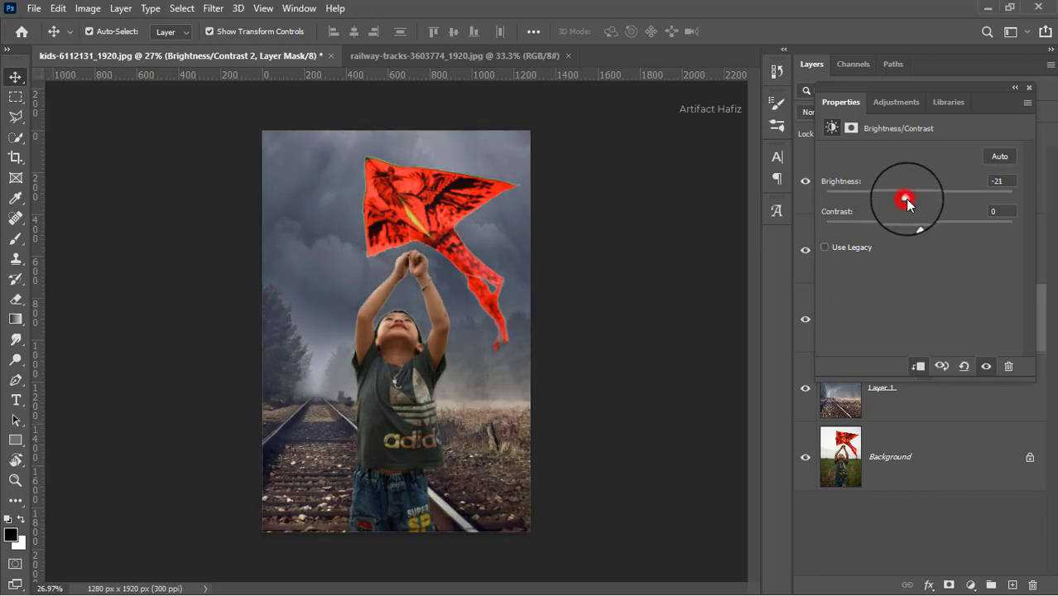
{"action": "mouse_move", "coordinate": [907, 202]}
{"action": "left_mouse_down"}
{"action": "mouse_move", "coordinate": [961, 196]}
{"action": "mouse_move", "coordinate": [934, 199]}
{"action": "left_mouse_up"}
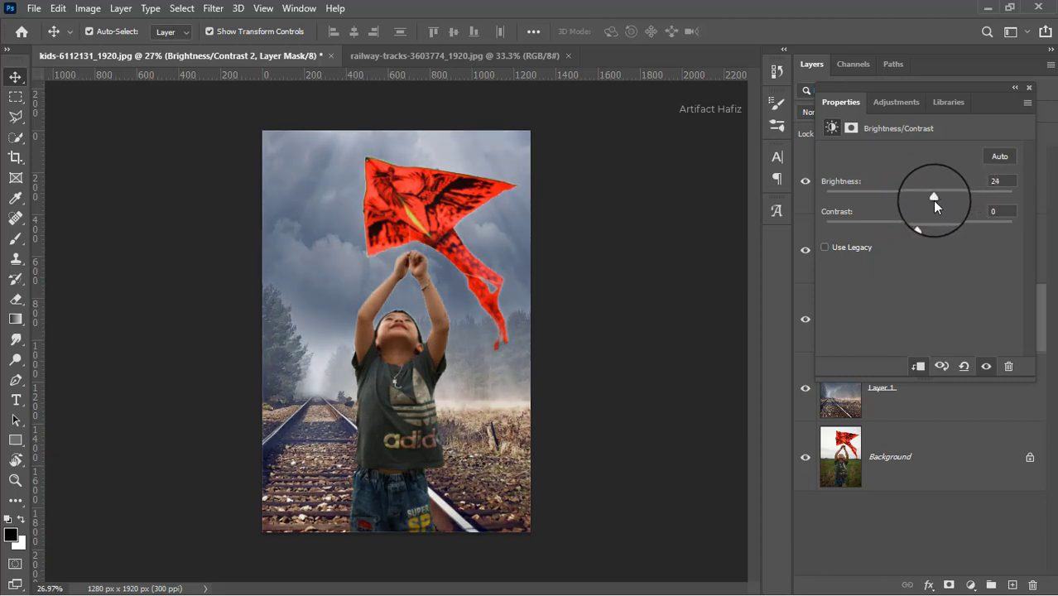
{"action": "left_click", "coordinate": [1030, 91]}
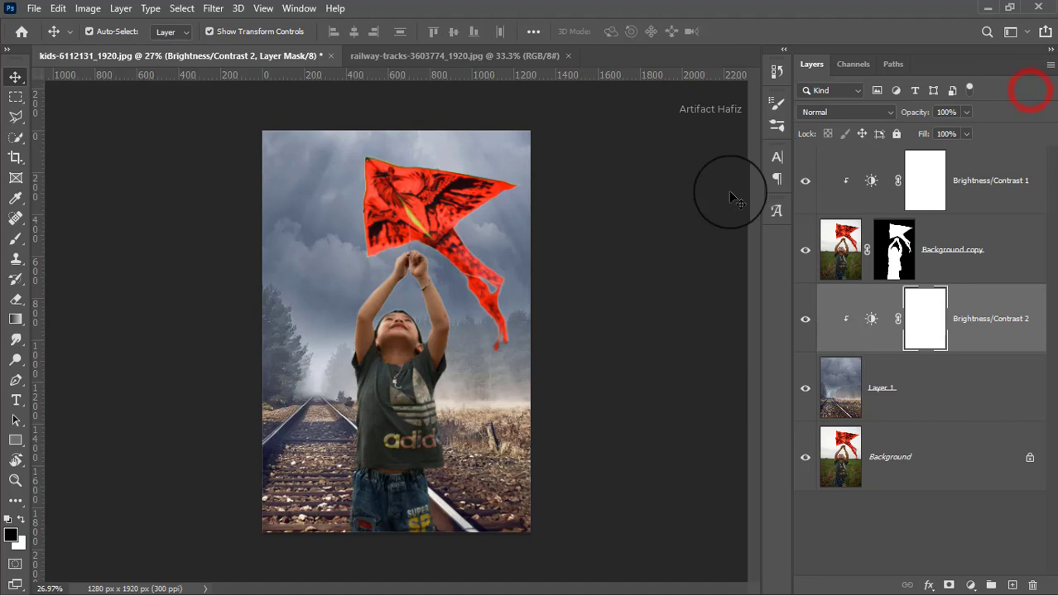
Step: Target the boy layer's mask and set up a small soft round brush with swapped colours
{"action": "left_click", "coordinate": [884, 262]}
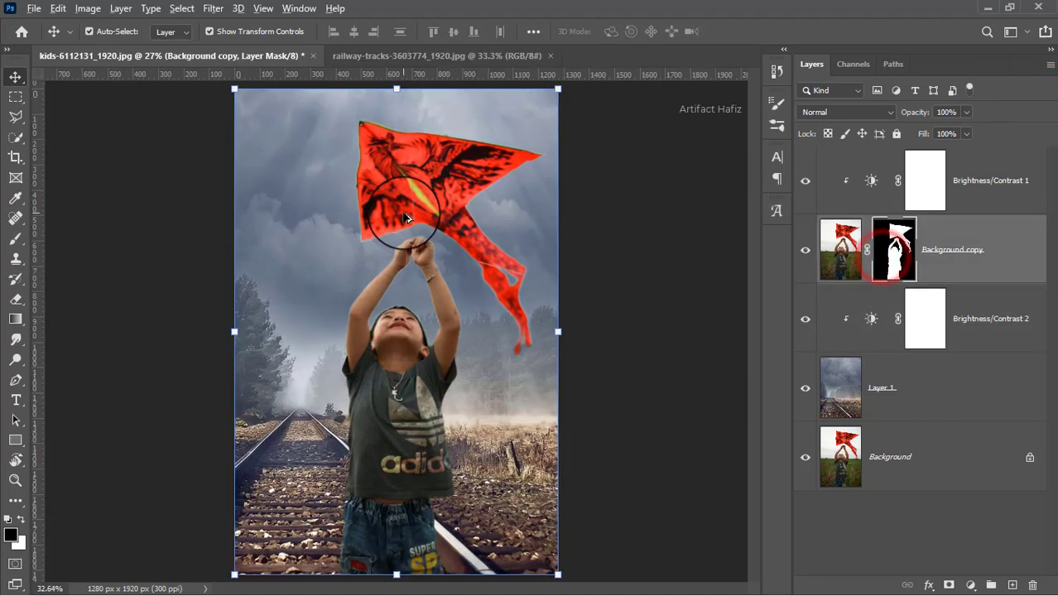
{"action": "scroll", "coordinate": [391, 178], "scroll_direction": "up", "scroll_amount": 5}
{"action": "scroll", "coordinate": [389, 182], "scroll_direction": "up", "scroll_amount": 5}
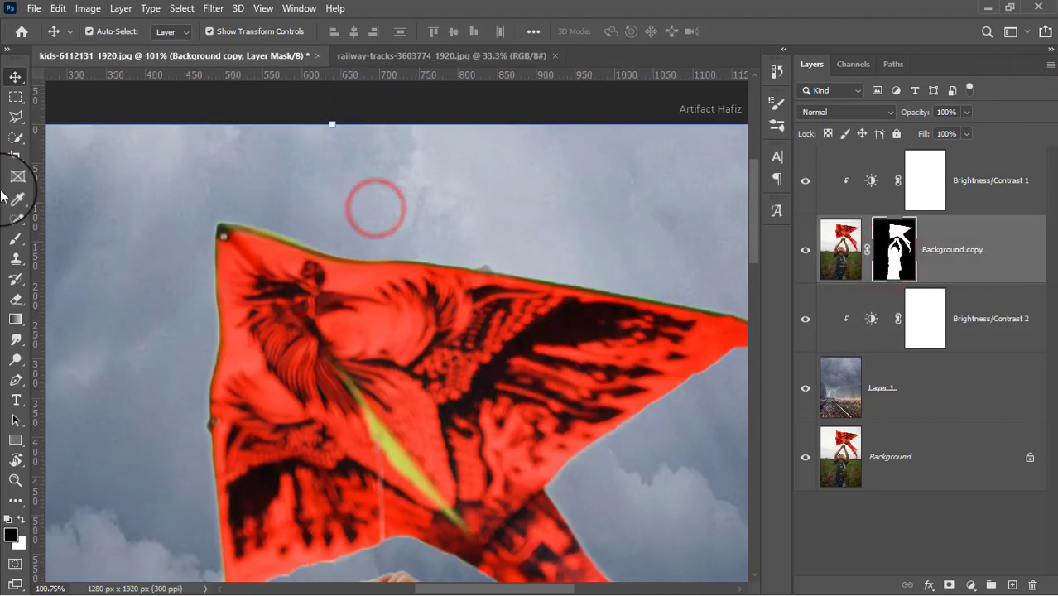
{"action": "left_click", "coordinate": [13, 245]}
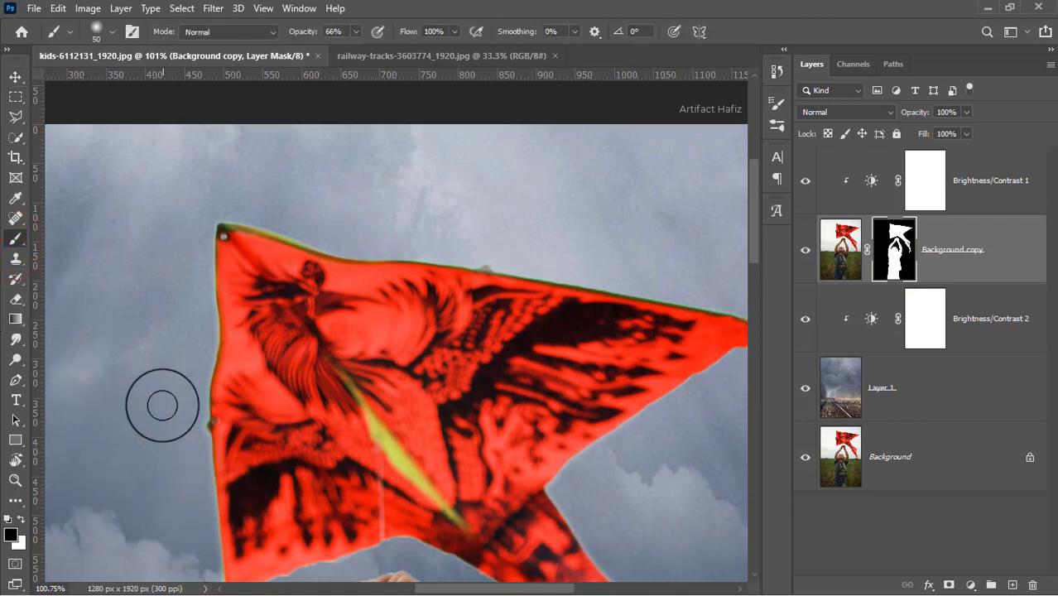
{"action": "left_click", "coordinate": [107, 48]}
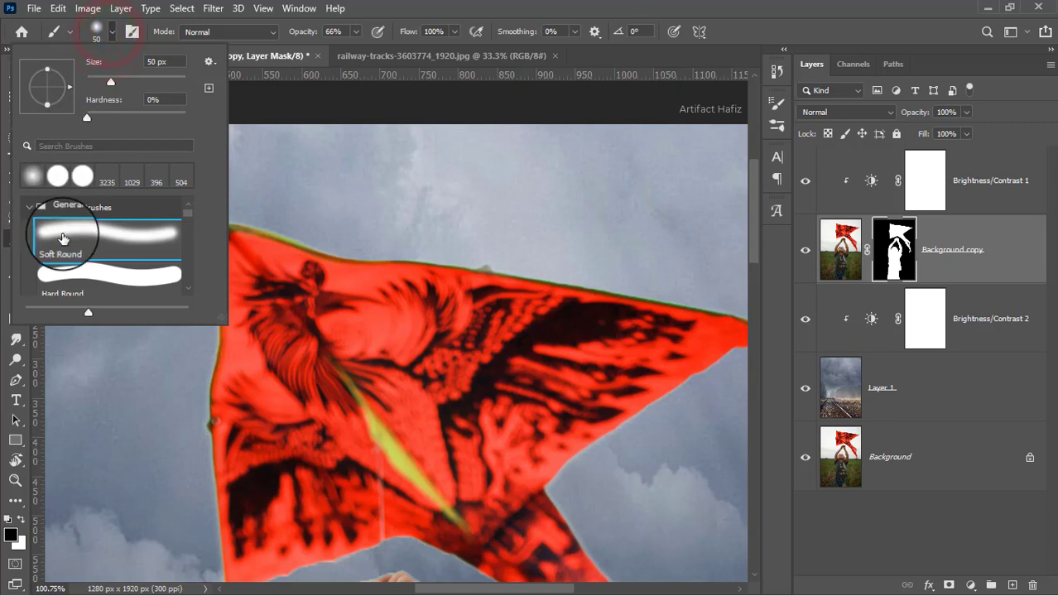
{"action": "left_click", "coordinate": [61, 232]}
{"action": "left_click", "coordinate": [22, 517]}
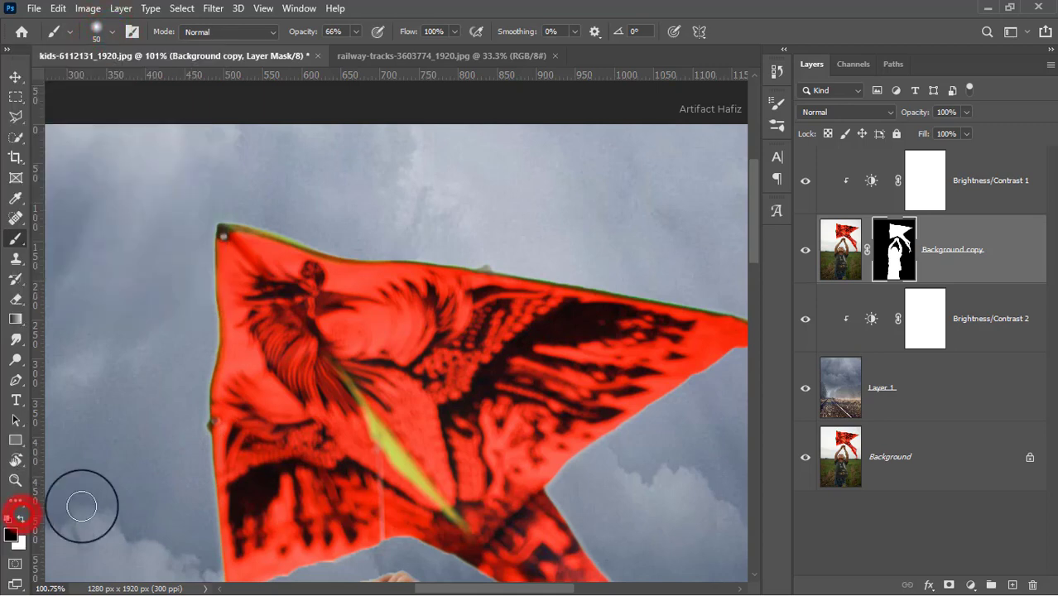
{"action": "key", "text": "bracketleft"}
{"action": "key", "text": "bracketleft"}
{"action": "key", "text": "bracketleft"}
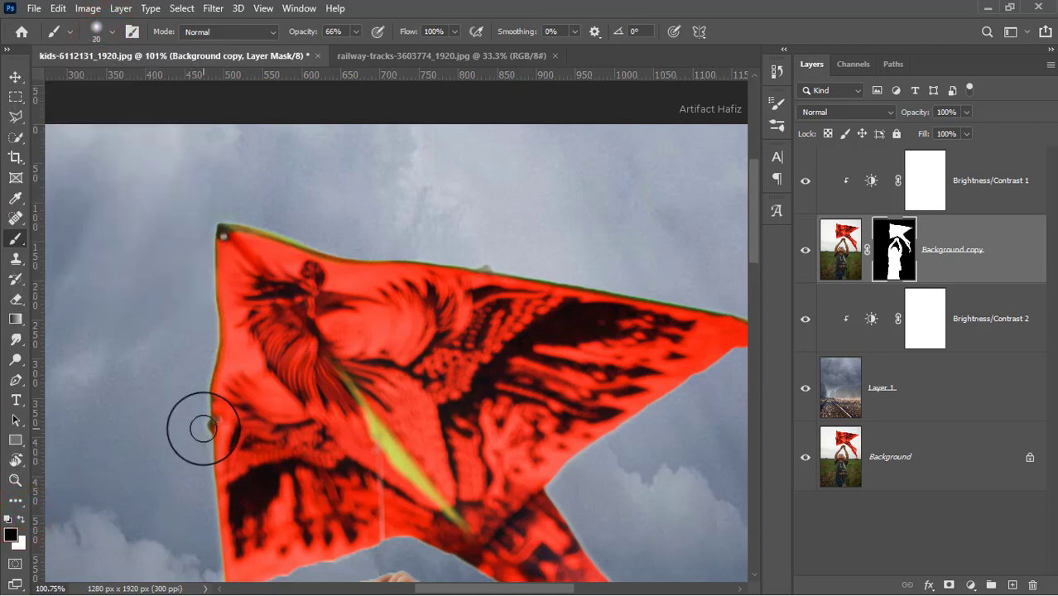
Step: Paint the mask along the kite's left and top edges at 100% brush opacity
{"action": "left_click_drag", "start_coordinate": [225, 444], "coordinate": [238, 308]}
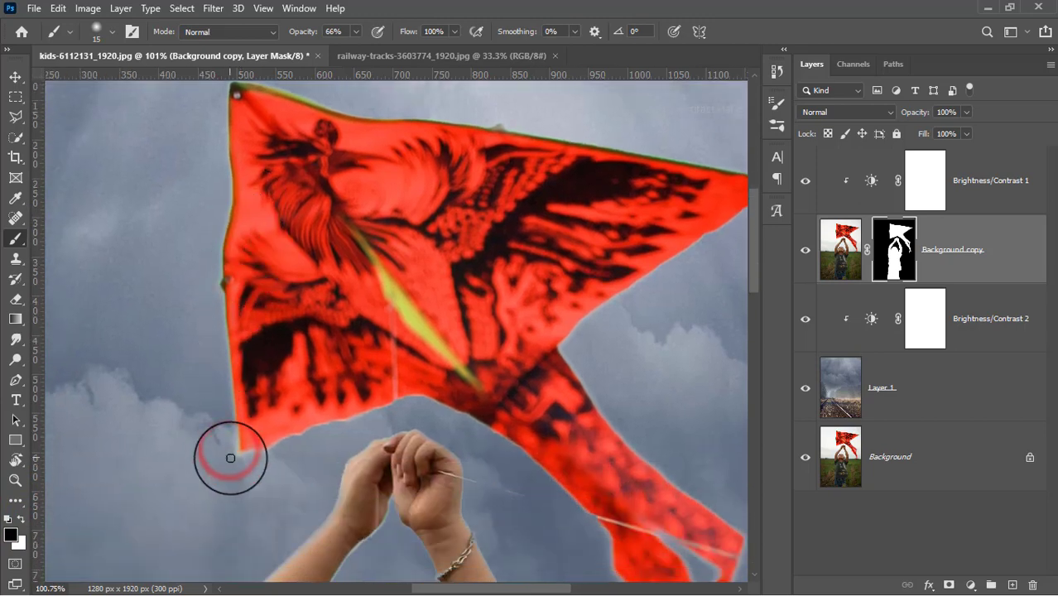
{"action": "mouse_move", "coordinate": [236, 431]}
{"action": "left_mouse_down"}
{"action": "mouse_move", "coordinate": [228, 90]}
{"action": "mouse_move", "coordinate": [223, 269]}
{"action": "left_mouse_up"}
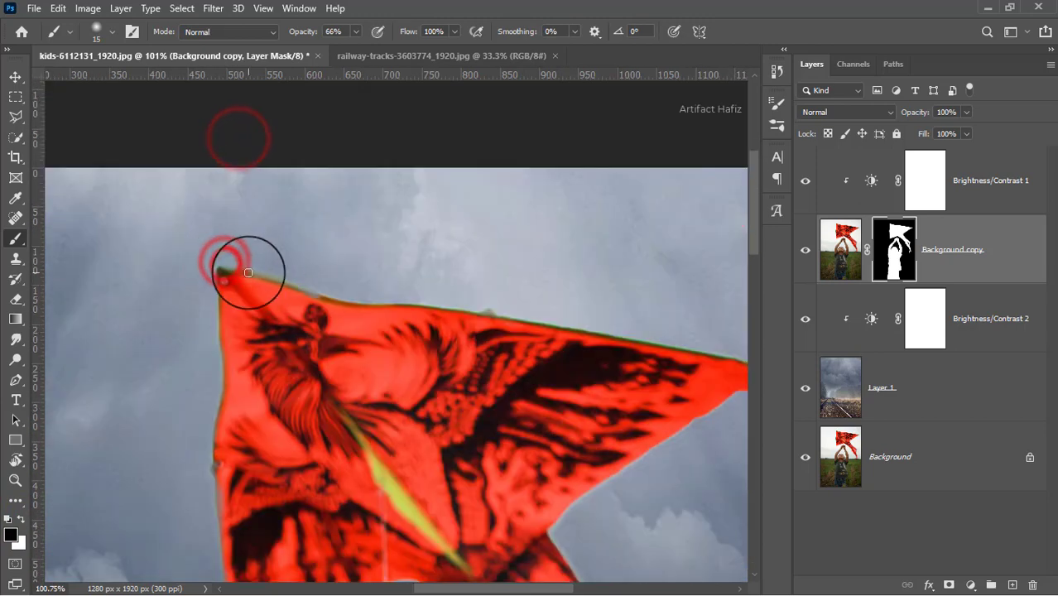
{"action": "left_click", "coordinate": [356, 31]}
{"action": "left_click_drag", "start_coordinate": [356, 54], "coordinate": [388, 51]}
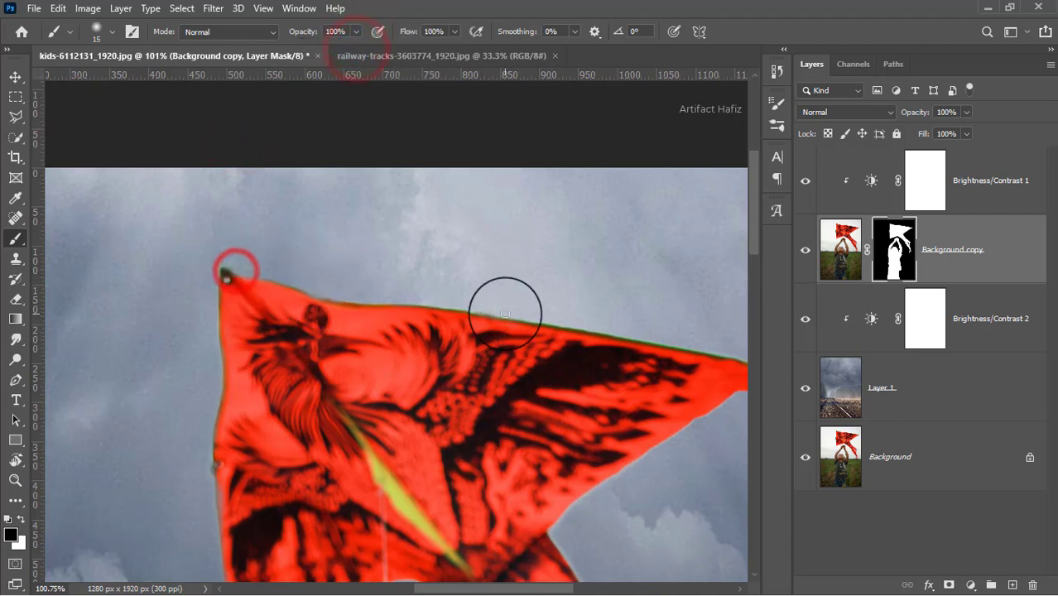
{"action": "left_click_drag", "start_coordinate": [220, 356], "coordinate": [189, 199]}
{"action": "left_click_drag", "start_coordinate": [211, 122], "coordinate": [510, 161]}
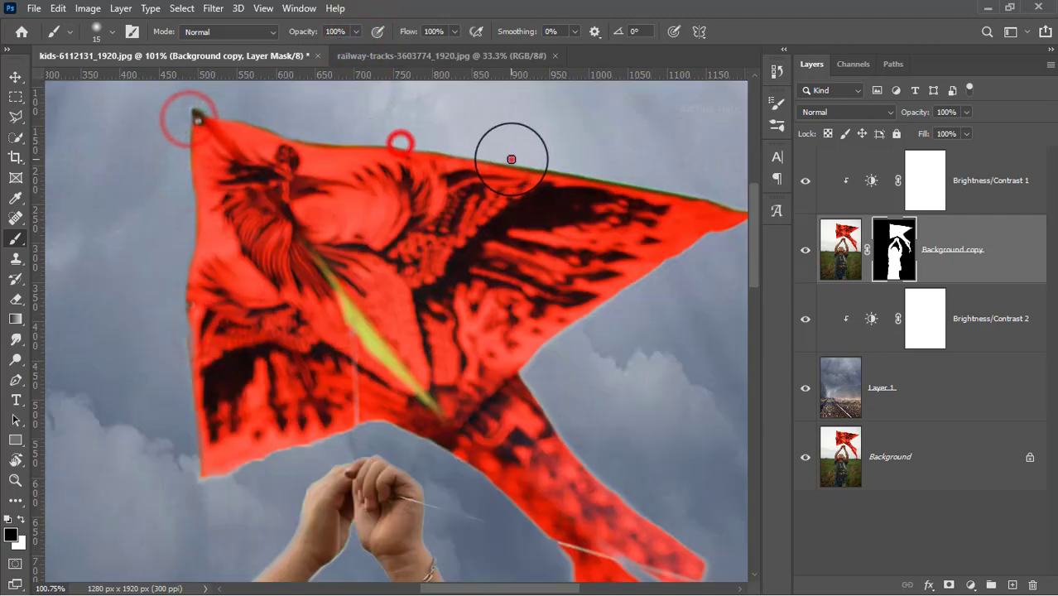
{"action": "scroll", "coordinate": [433, 177], "scroll_direction": "right", "scroll_amount": 5}
{"action": "left_click_drag", "start_coordinate": [510, 205], "coordinate": [490, 203]}
Step: Touch up the mask along the kite's tail and its lower edges near the hands
{"action": "scroll", "coordinate": [472, 324], "scroll_direction": "down", "scroll_amount": 3}
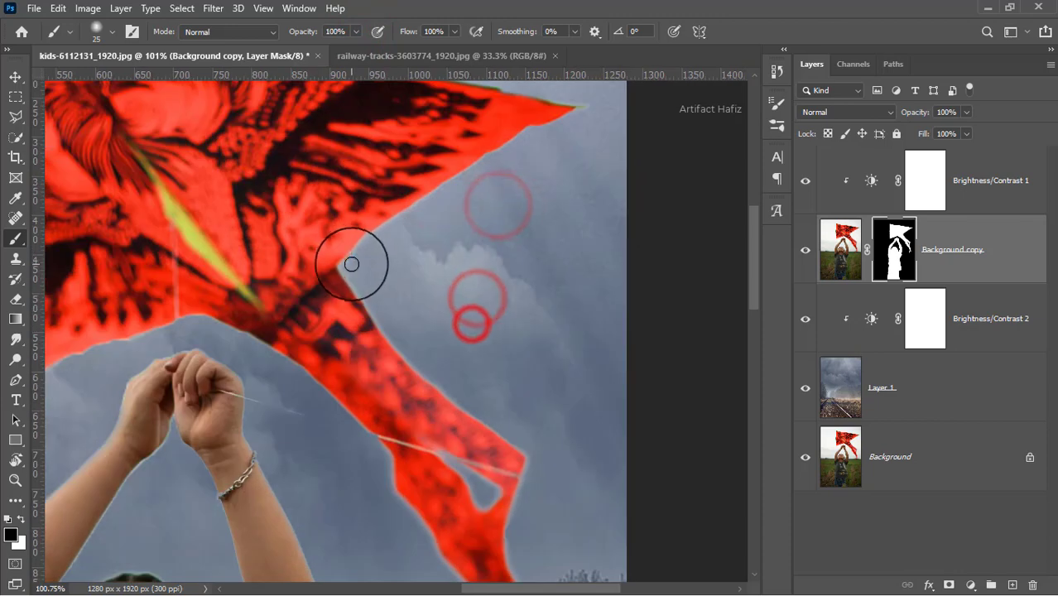
{"action": "left_click", "coordinate": [348, 261]}
{"action": "left_click_drag", "start_coordinate": [407, 316], "coordinate": [286, 192]}
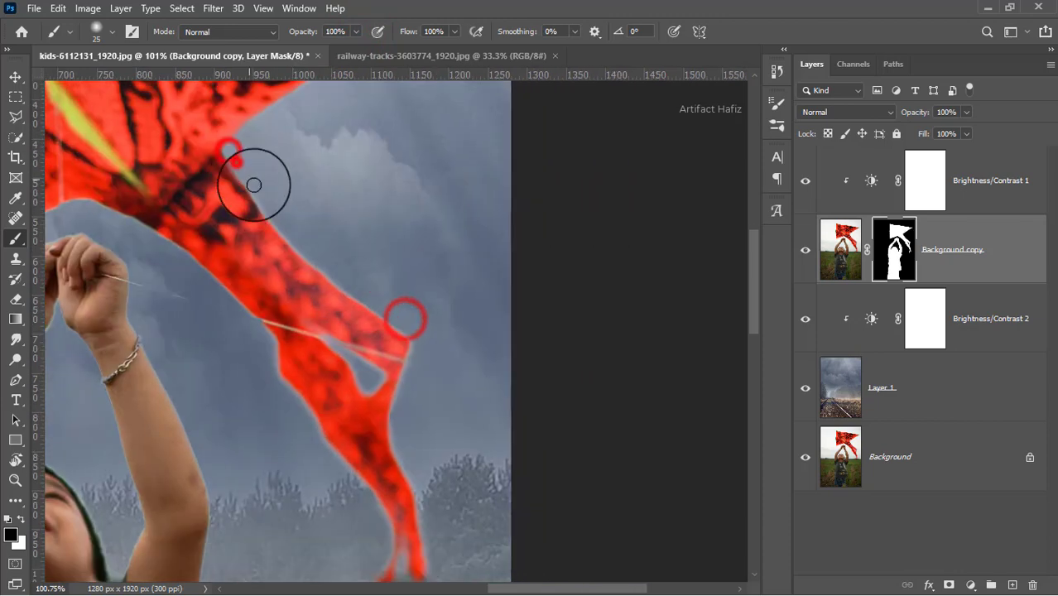
{"action": "left_click", "coordinate": [296, 243]}
{"action": "left_click_drag", "start_coordinate": [418, 333], "coordinate": [357, 167]}
{"action": "left_click", "coordinate": [349, 189]}
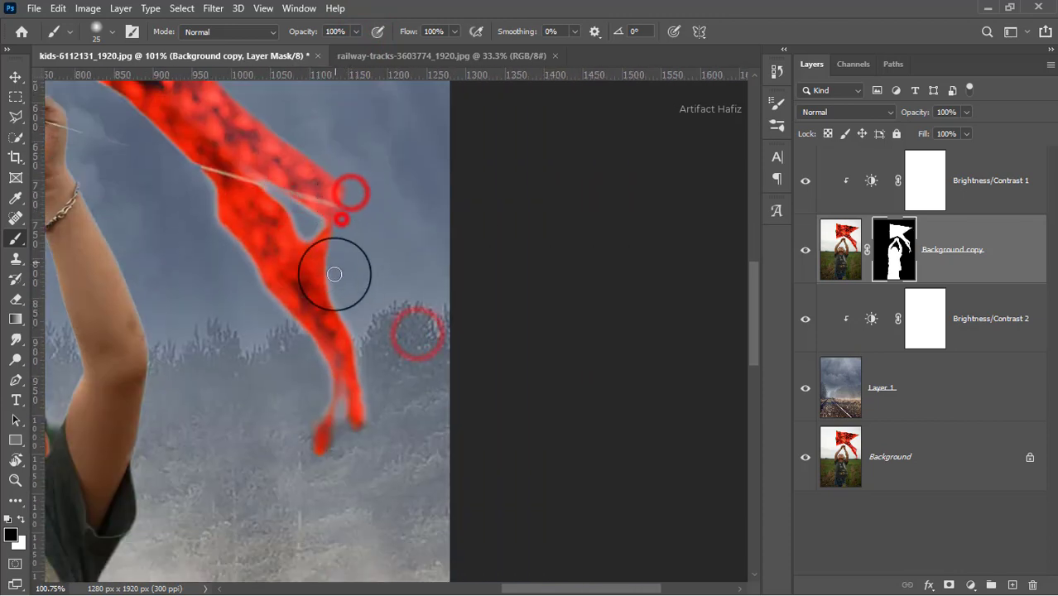
{"action": "left_click", "coordinate": [308, 433]}
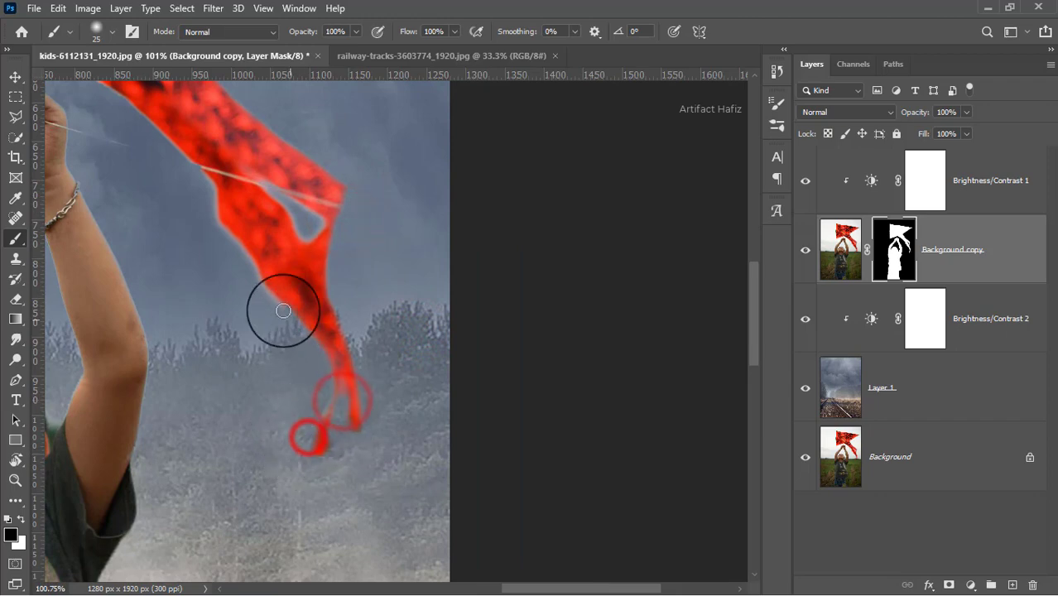
{"action": "left_click_drag", "start_coordinate": [214, 200], "coordinate": [340, 390]}
{"action": "left_click", "coordinate": [322, 344]}
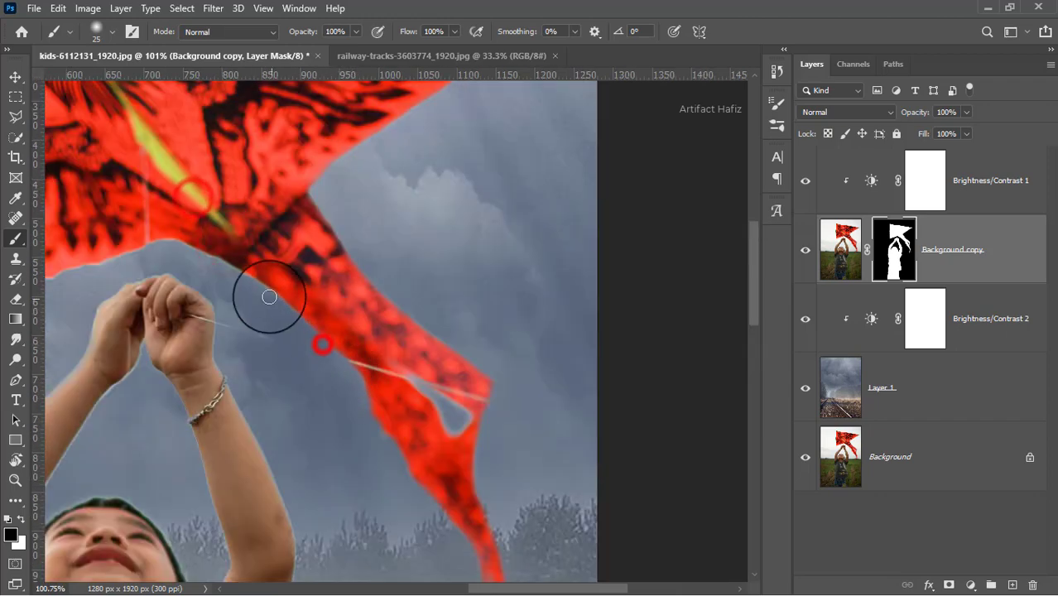
{"action": "left_click", "coordinate": [165, 245]}
{"action": "left_click_drag", "start_coordinate": [136, 300], "coordinate": [638, 329]}
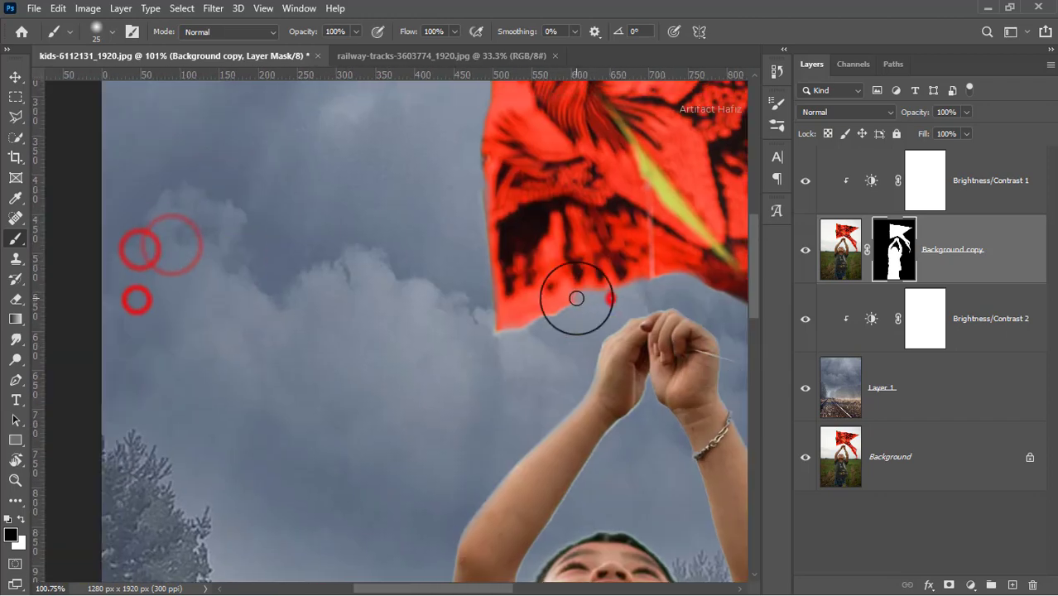
{"action": "left_click", "coordinate": [600, 298]}
Step: Brush away fringe along the boy's hairline and arm edges on the mask
{"action": "scroll", "coordinate": [490, 317], "scroll_direction": "down", "scroll_amount": 5}
{"action": "scroll", "coordinate": [479, 338], "scroll_direction": "up", "scroll_amount": 8}
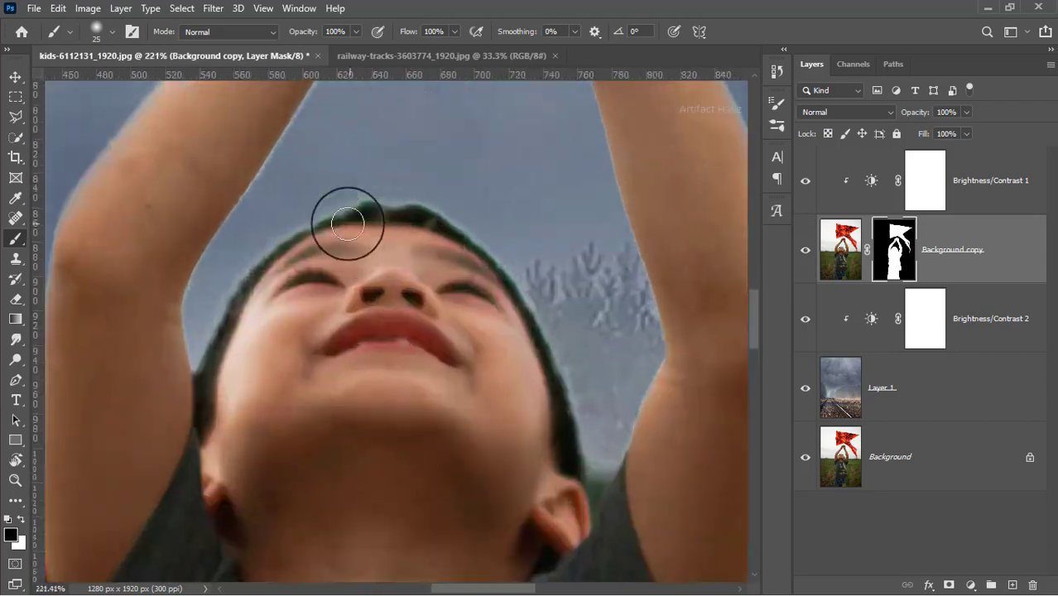
{"action": "left_click", "coordinate": [196, 358]}
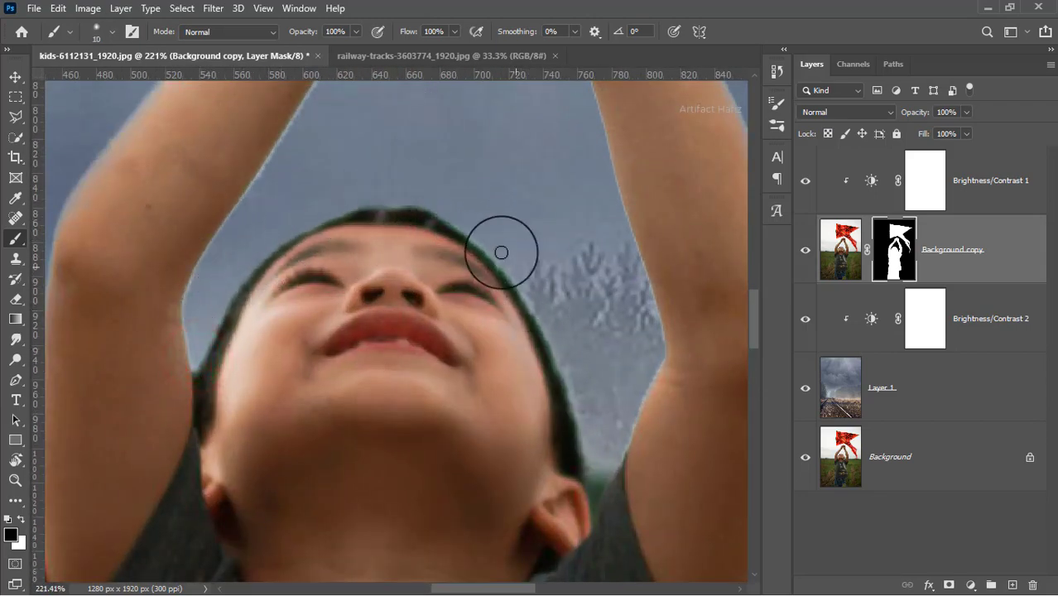
{"action": "left_click", "coordinate": [593, 461]}
{"action": "scroll", "coordinate": [530, 373], "scroll_direction": "up", "scroll_amount": 3}
{"action": "left_click", "coordinate": [510, 272]}
{"action": "left_click", "coordinate": [194, 453]}
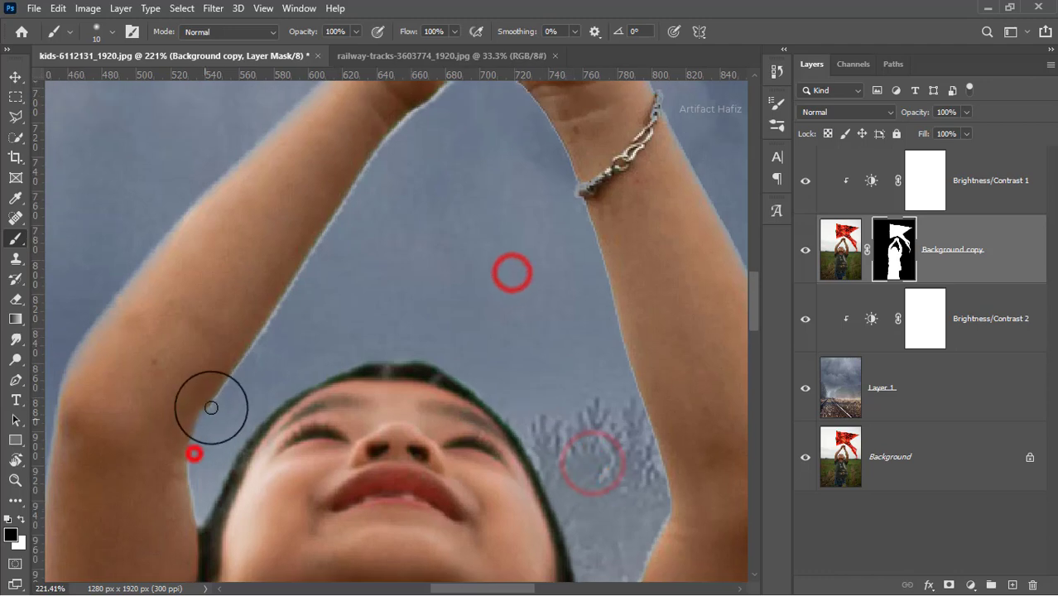
{"action": "left_click", "coordinate": [190, 457]}
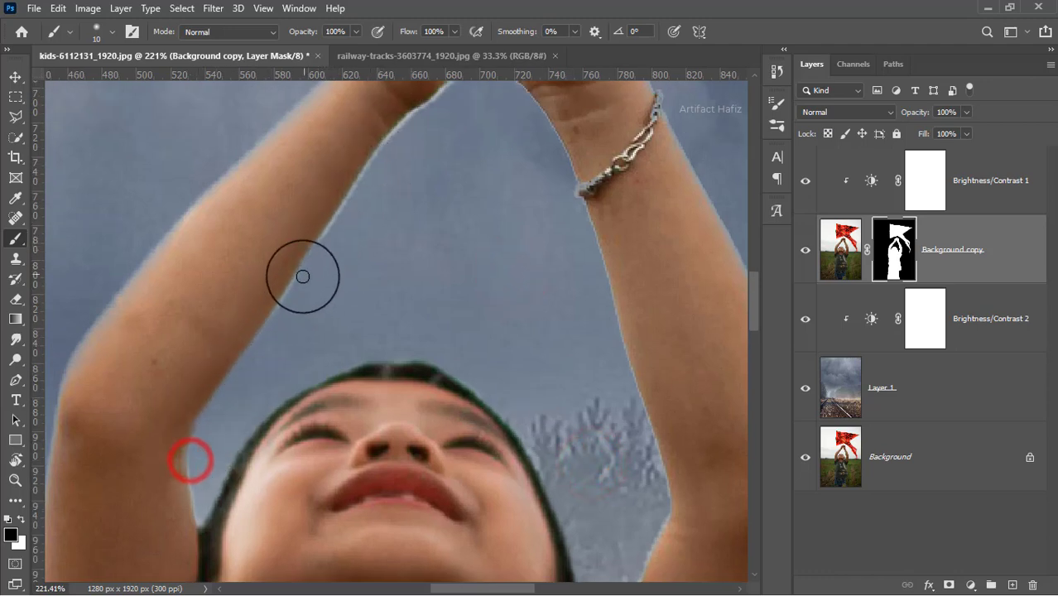
Step: Clean the mask between the hands and fingers, then fit the whole composite on screen
{"action": "left_click_drag", "start_coordinate": [338, 282], "coordinate": [219, 477]}
{"action": "left_click_drag", "start_coordinate": [358, 306], "coordinate": [372, 250]}
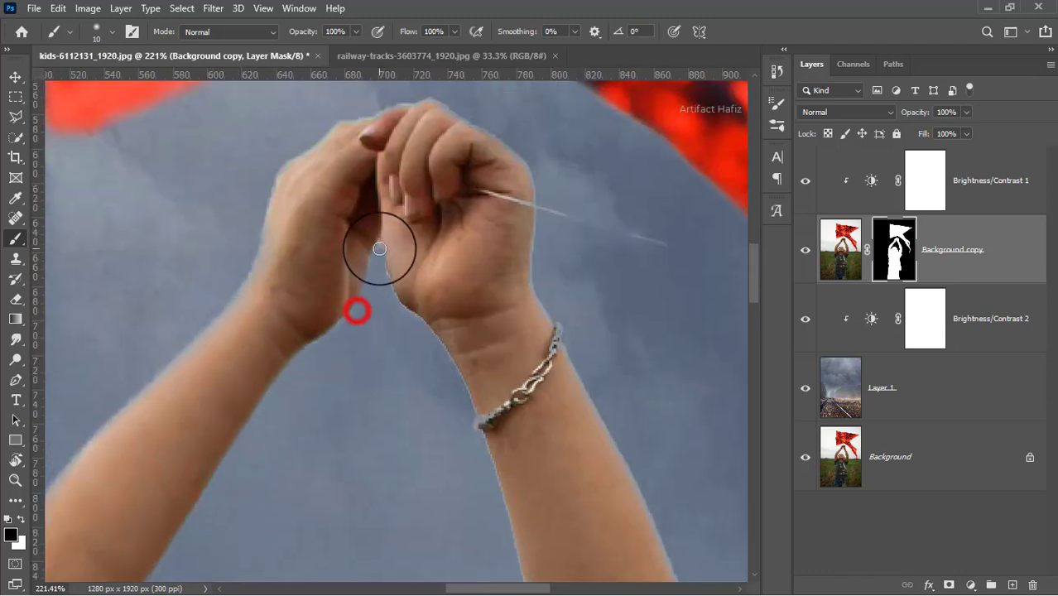
{"action": "left_click", "coordinate": [378, 245]}
{"action": "left_click_drag", "start_coordinate": [389, 380], "coordinate": [338, 443]}
{"action": "left_click_drag", "start_coordinate": [212, 267], "coordinate": [255, 228]}
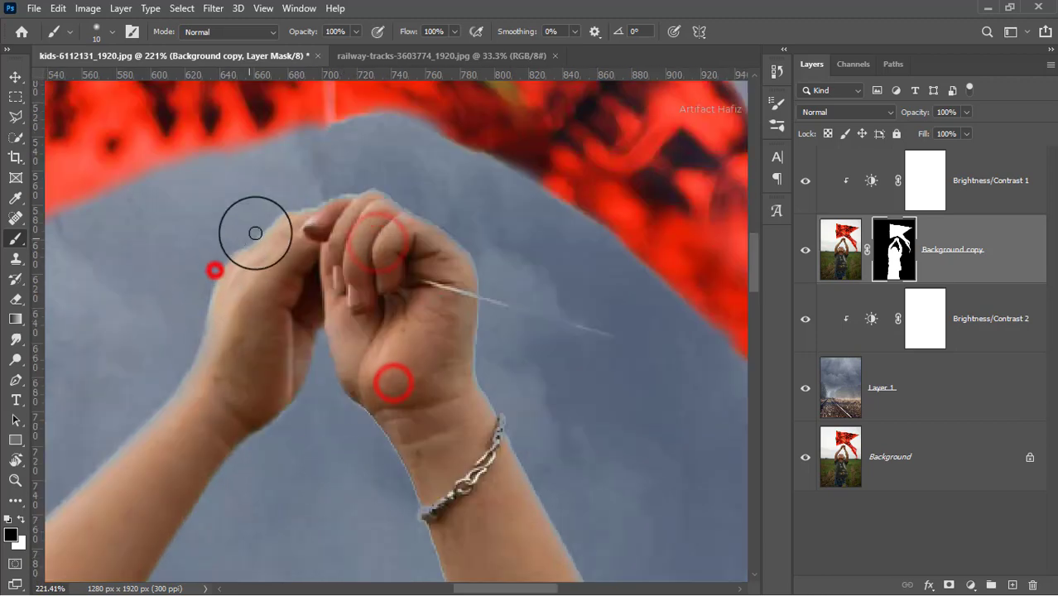
{"action": "left_click_drag", "start_coordinate": [541, 473], "coordinate": [459, 349]}
{"action": "key", "text": "ctrl+0"}
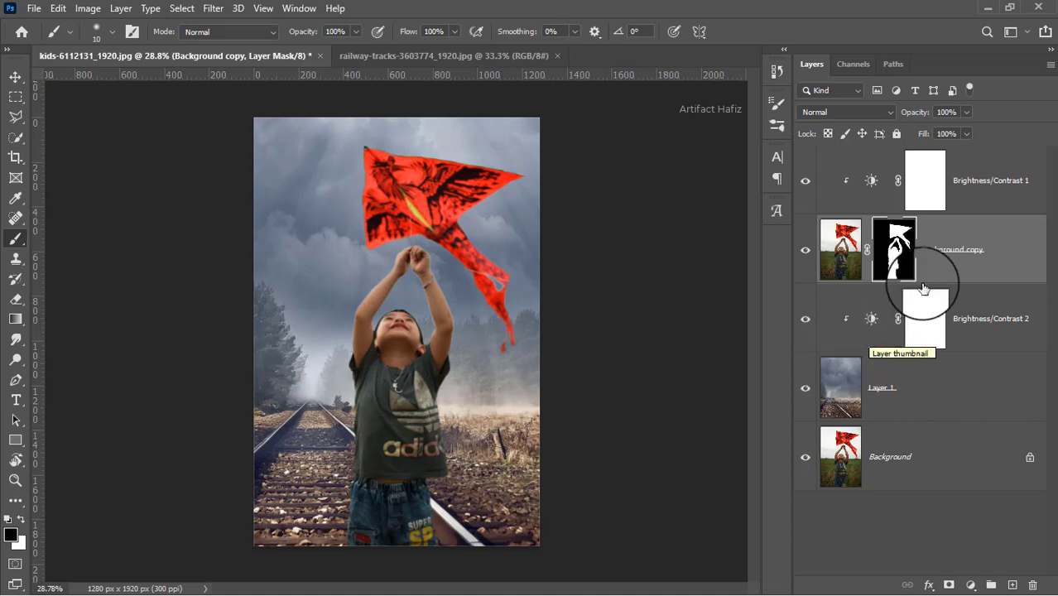
Step: Add a Color Lookup adjustment on top using Fuji F125 Kodak 2395
{"action": "left_click", "coordinate": [986, 179]}
{"action": "left_click", "coordinate": [971, 585]}
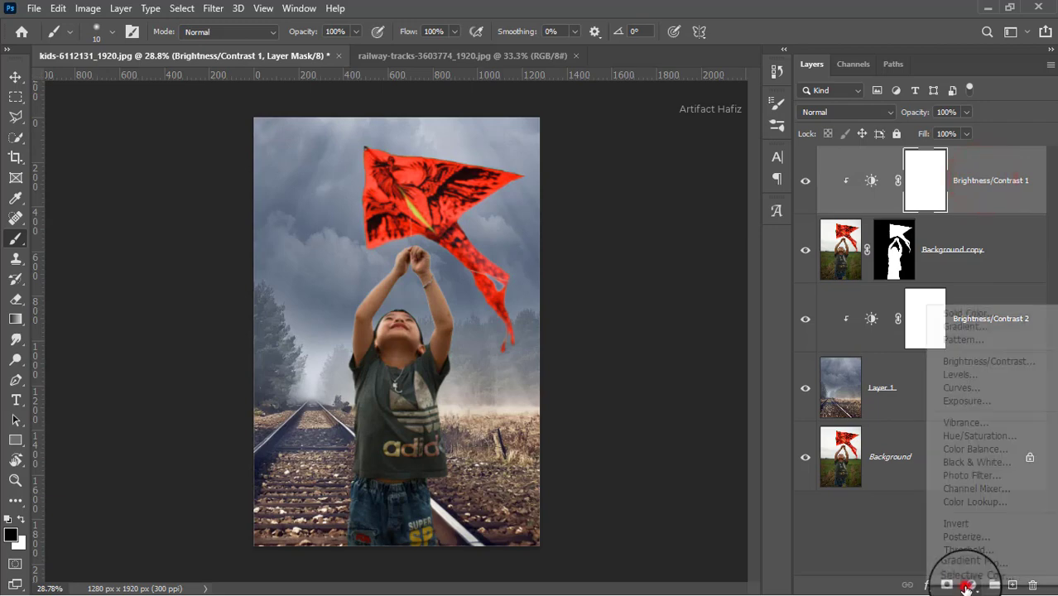
{"action": "left_click", "coordinate": [962, 501]}
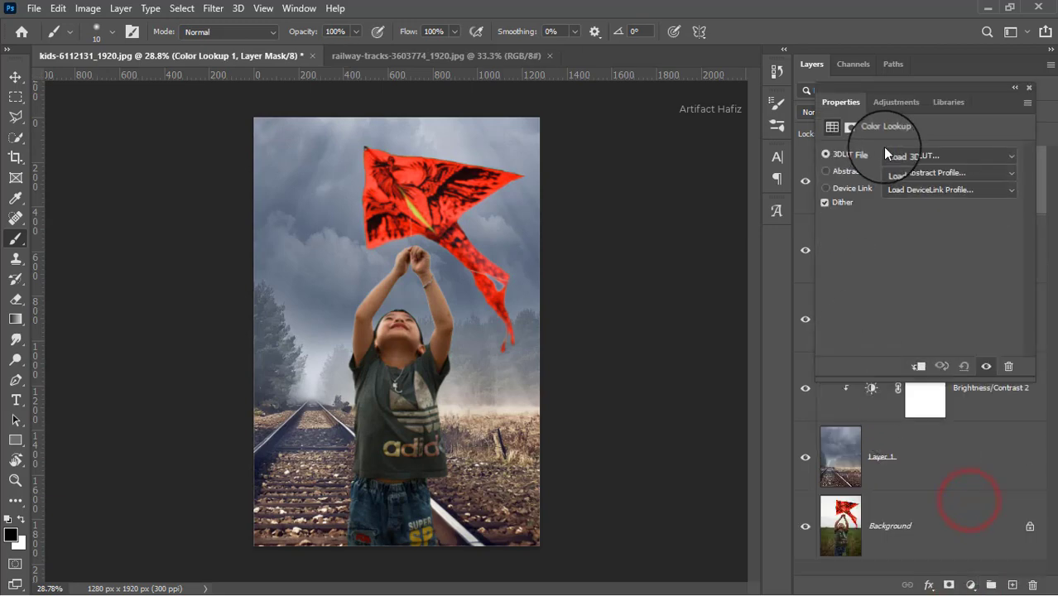
{"action": "left_click", "coordinate": [906, 157]}
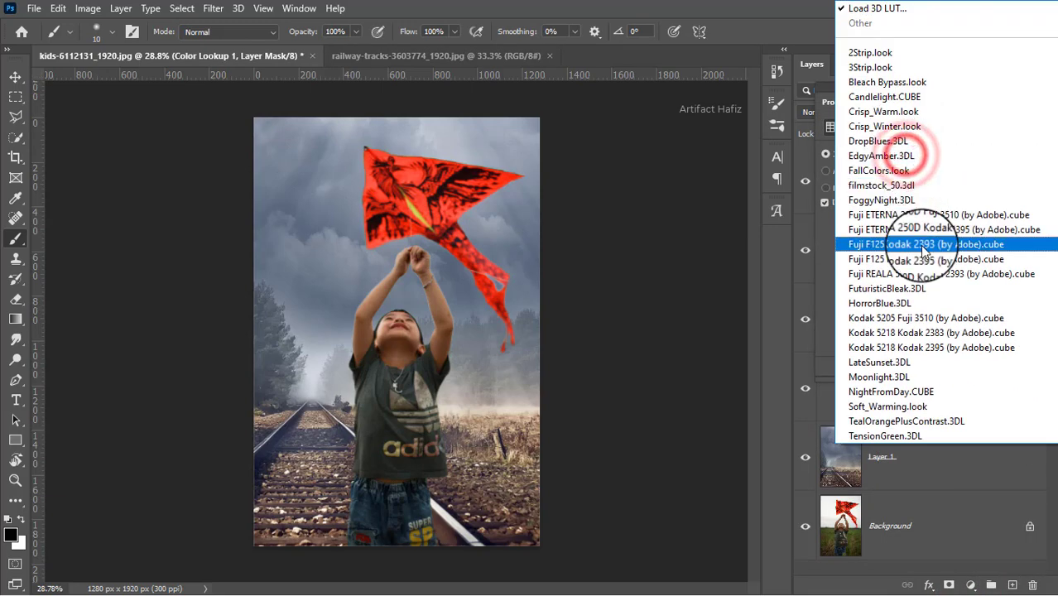
{"action": "left_click", "coordinate": [923, 262]}
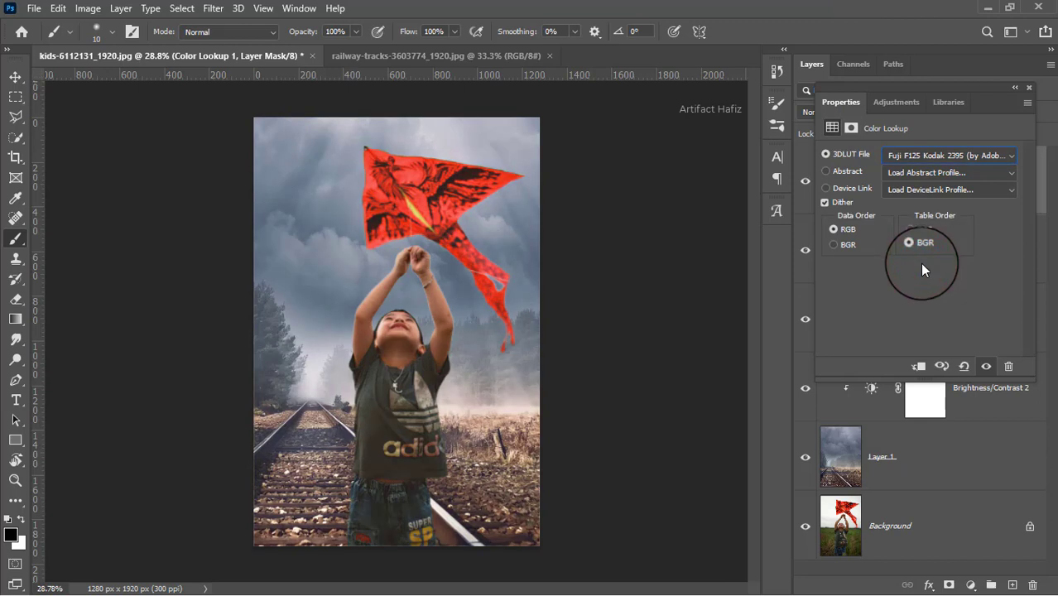
{"action": "left_click", "coordinate": [1028, 88]}
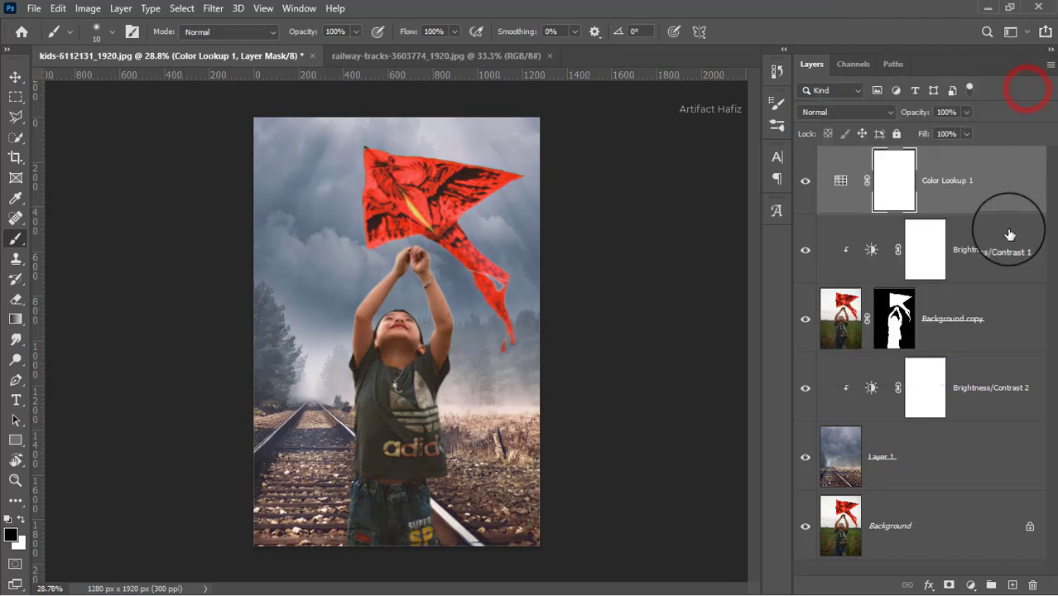
Step: Add a second Color Lookup with Soft_Warming.look and set its blend mode to Luminosity
{"action": "left_click", "coordinate": [970, 584]}
{"action": "left_click", "coordinate": [966, 502]}
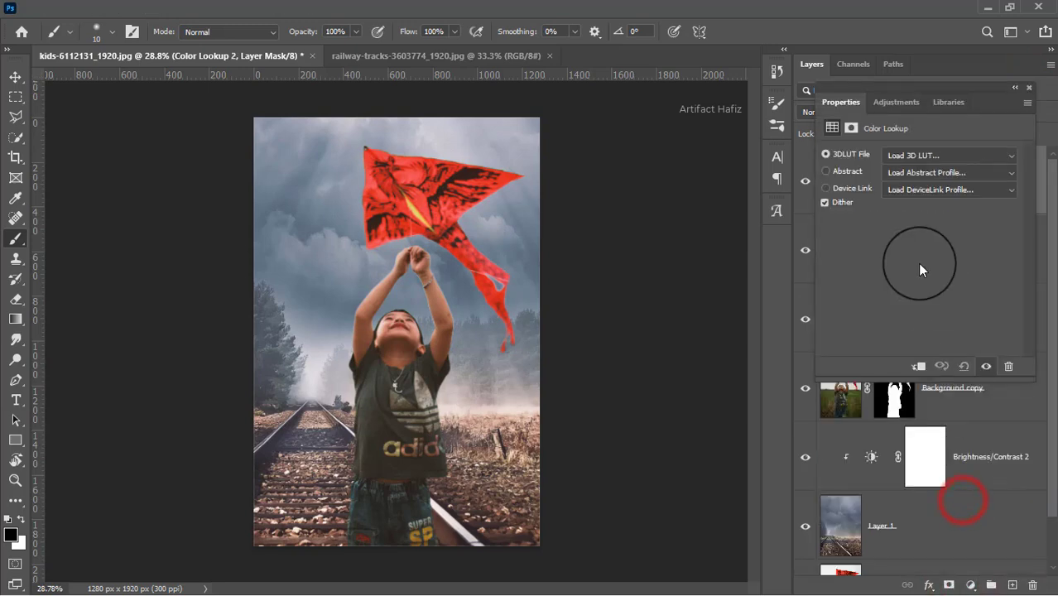
{"action": "left_click", "coordinate": [916, 154]}
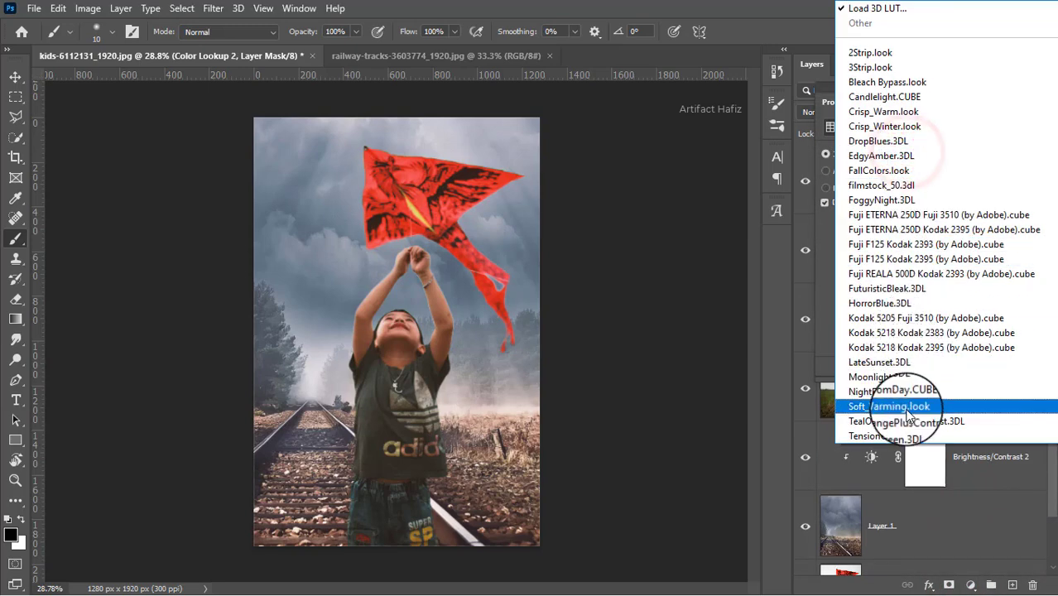
{"action": "left_click", "coordinate": [908, 406]}
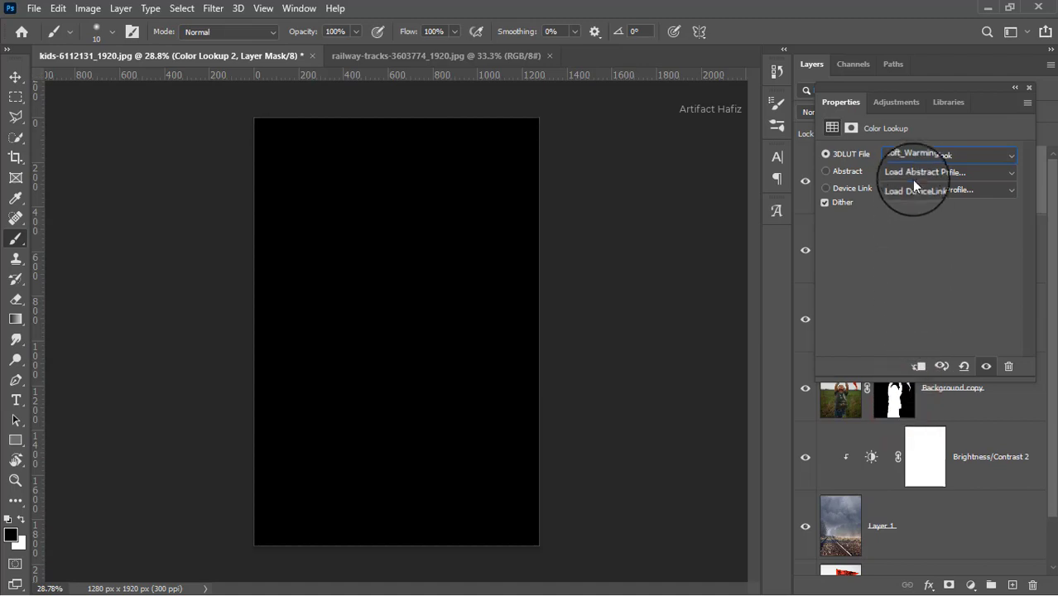
{"action": "left_click", "coordinate": [907, 151]}
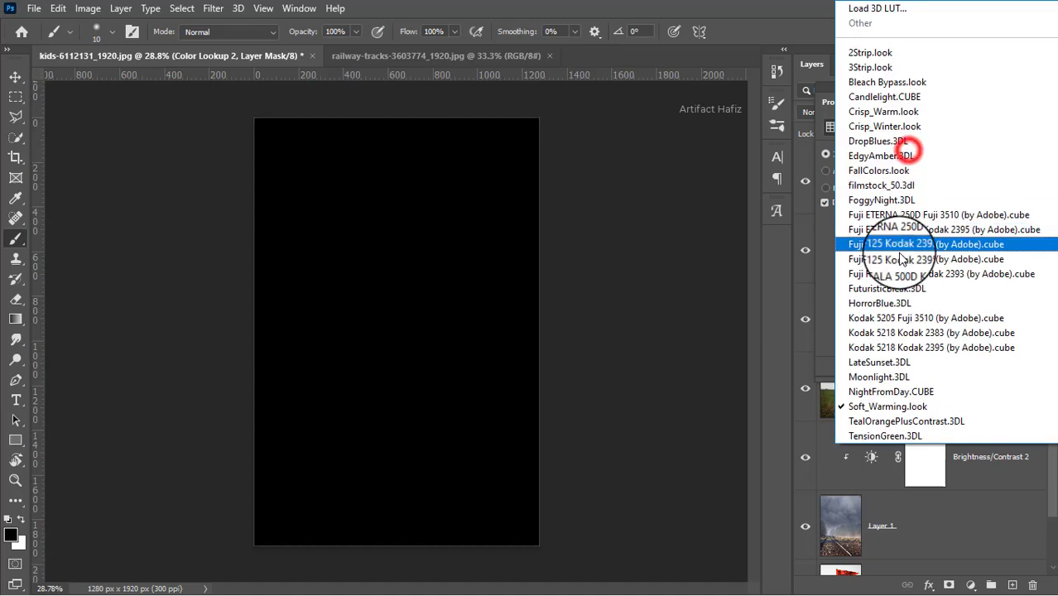
{"action": "left_click", "coordinate": [904, 407]}
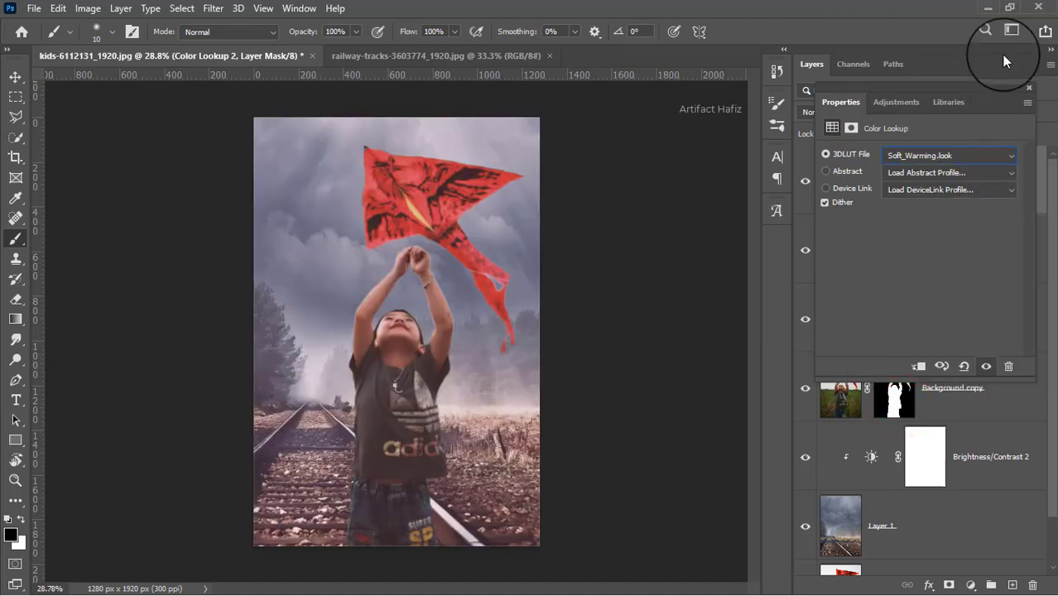
{"action": "left_click", "coordinate": [1028, 89]}
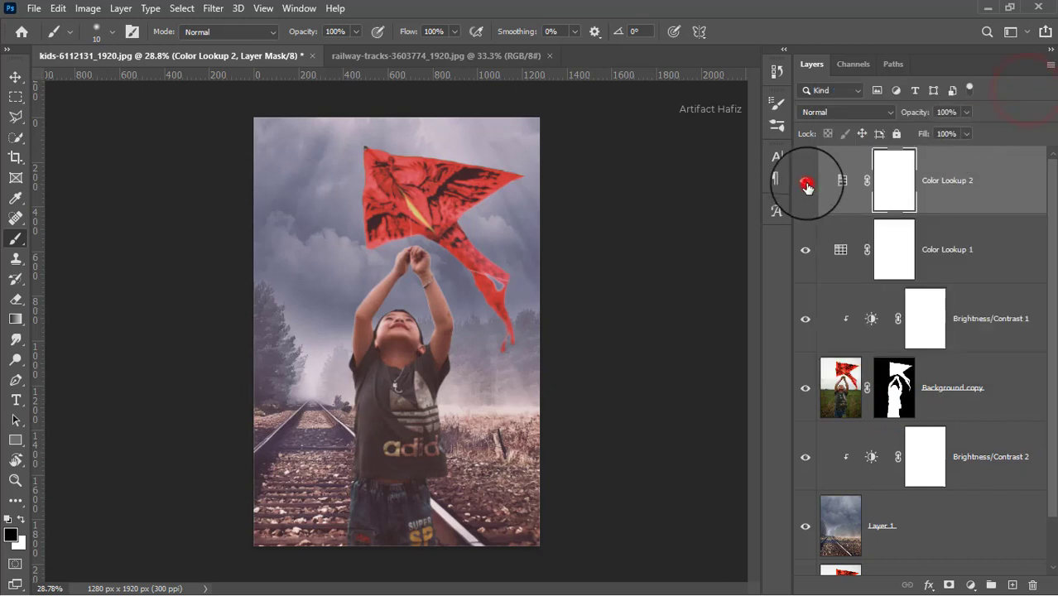
{"action": "left_click", "coordinate": [806, 182]}
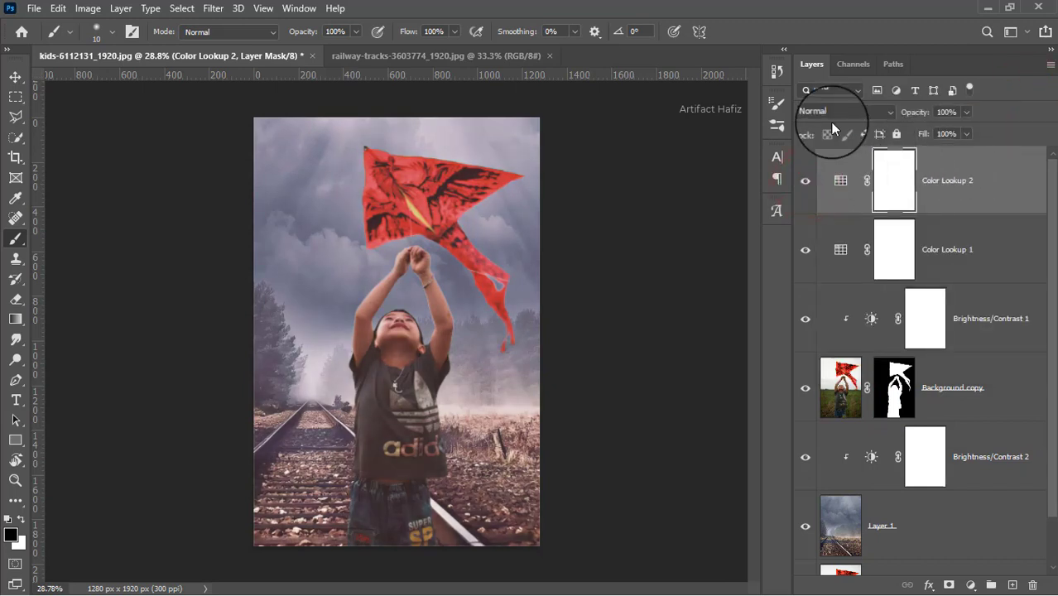
{"action": "left_click", "coordinate": [833, 112]}
{"action": "left_click", "coordinate": [819, 466]}
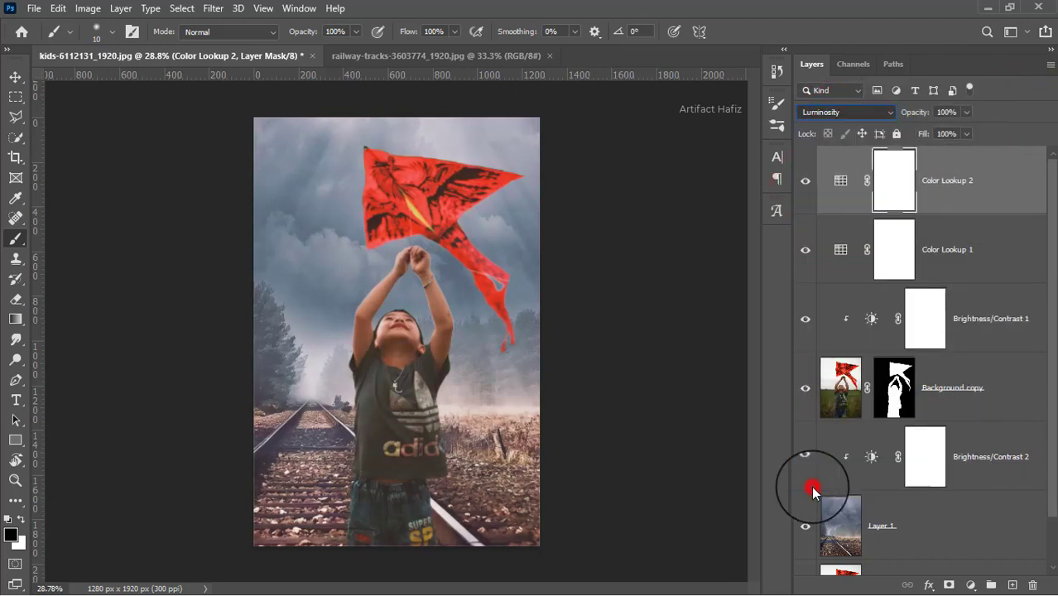
{"action": "left_click", "coordinate": [952, 187]}
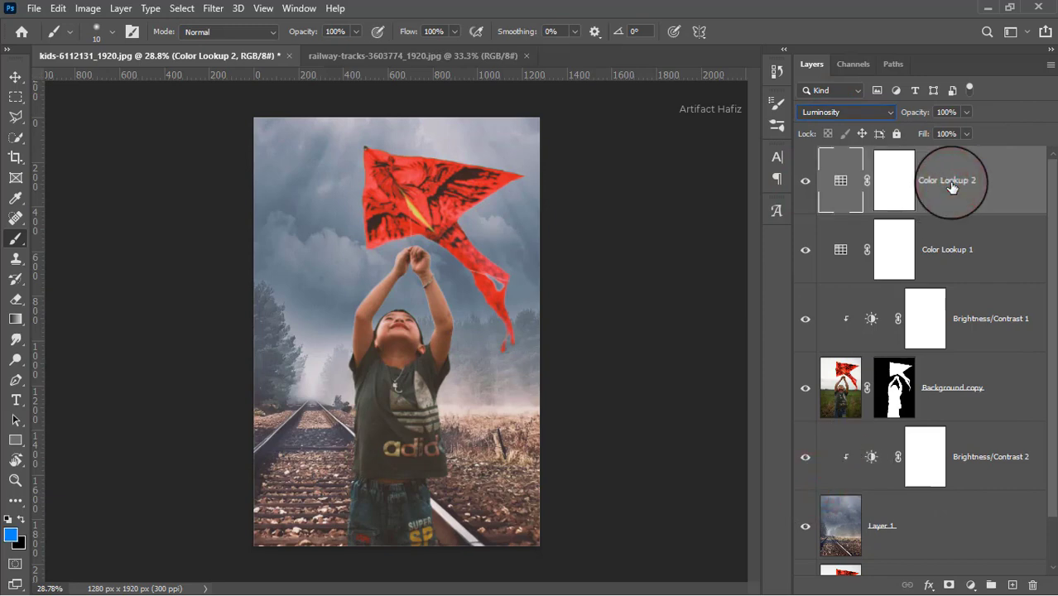
Step: Merge all visible layers into a new smart-filter layer and open the Camera Raw filter
{"action": "key", "text": "ctrl+alt+shift+e"}
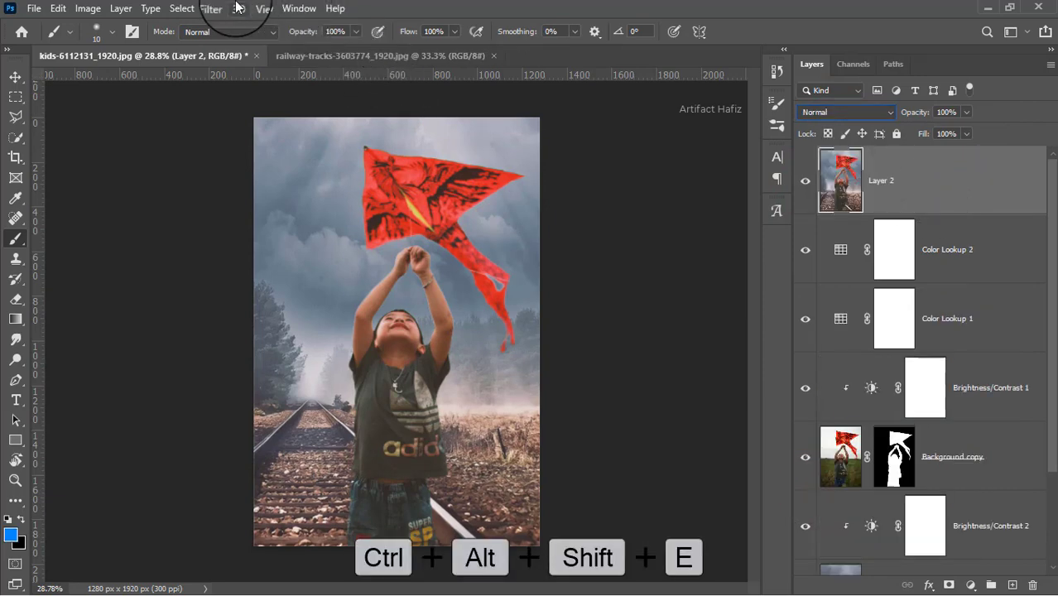
{"action": "left_click", "coordinate": [213, 12]}
{"action": "left_click", "coordinate": [263, 47]}
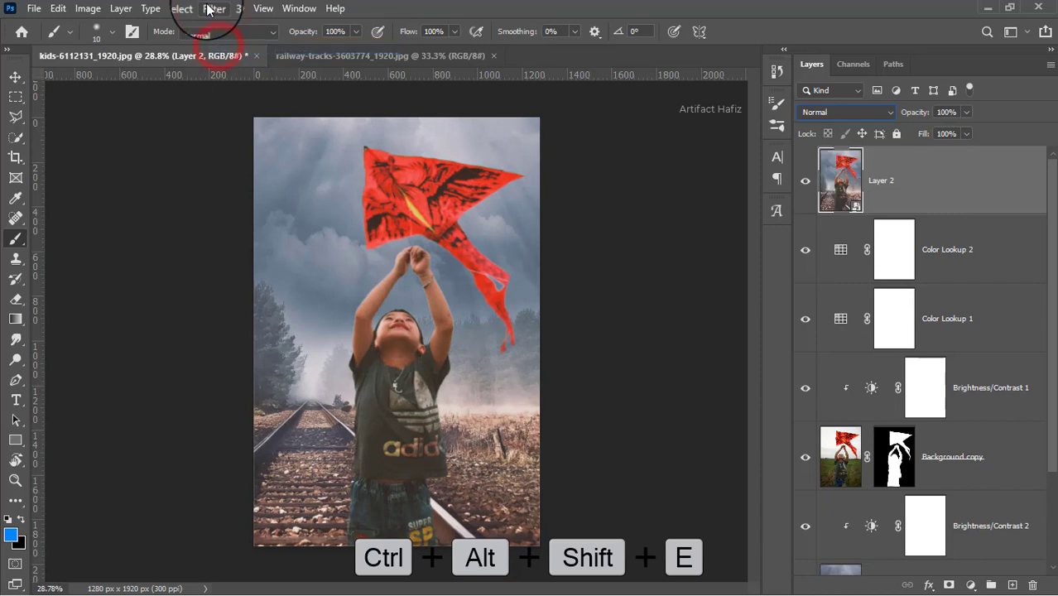
{"action": "left_click", "coordinate": [209, 10]}
{"action": "left_click", "coordinate": [240, 124]}
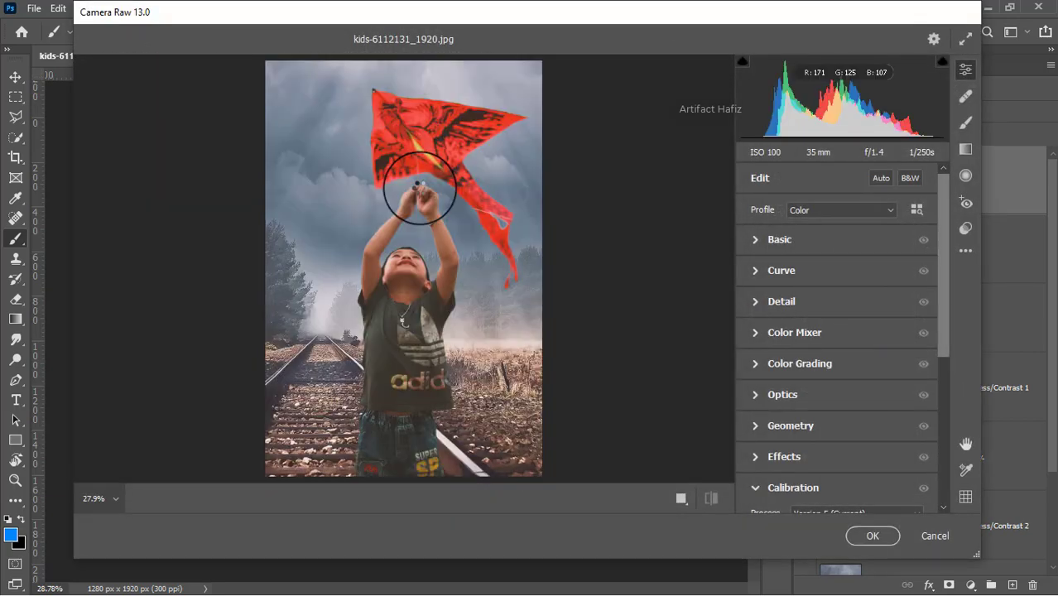
Step: Set Basic sliders: whites +19, blacks +32, shadows -50, texture -5, clarity +12
{"action": "left_click", "coordinate": [753, 238]}
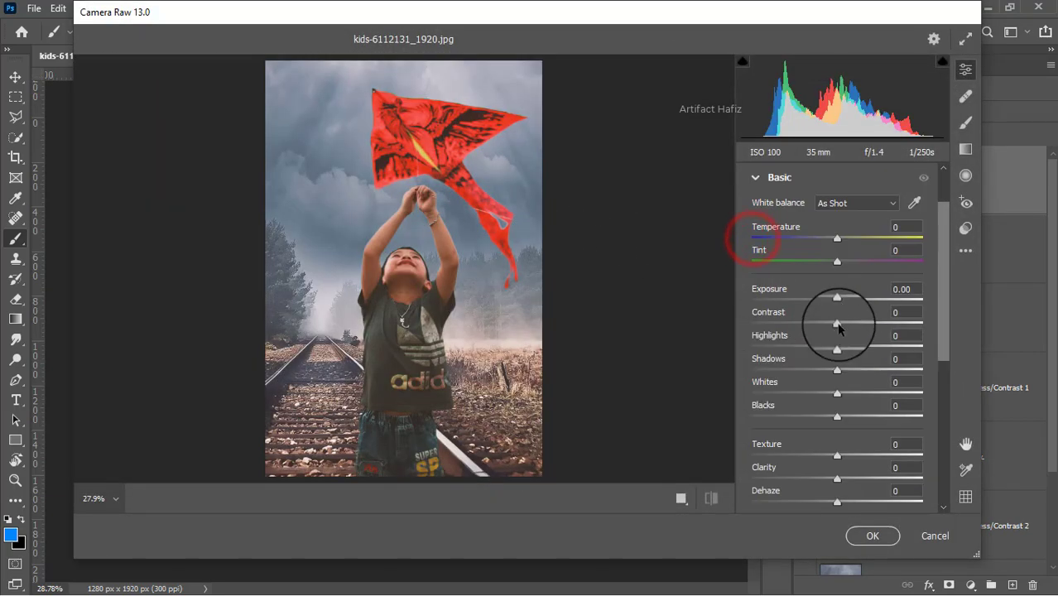
{"action": "mouse_move", "coordinate": [835, 299]}
{"action": "left_mouse_down"}
{"action": "mouse_move", "coordinate": [846, 299]}
{"action": "mouse_move", "coordinate": [831, 301]}
{"action": "mouse_move", "coordinate": [836, 359]}
{"action": "left_mouse_up"}
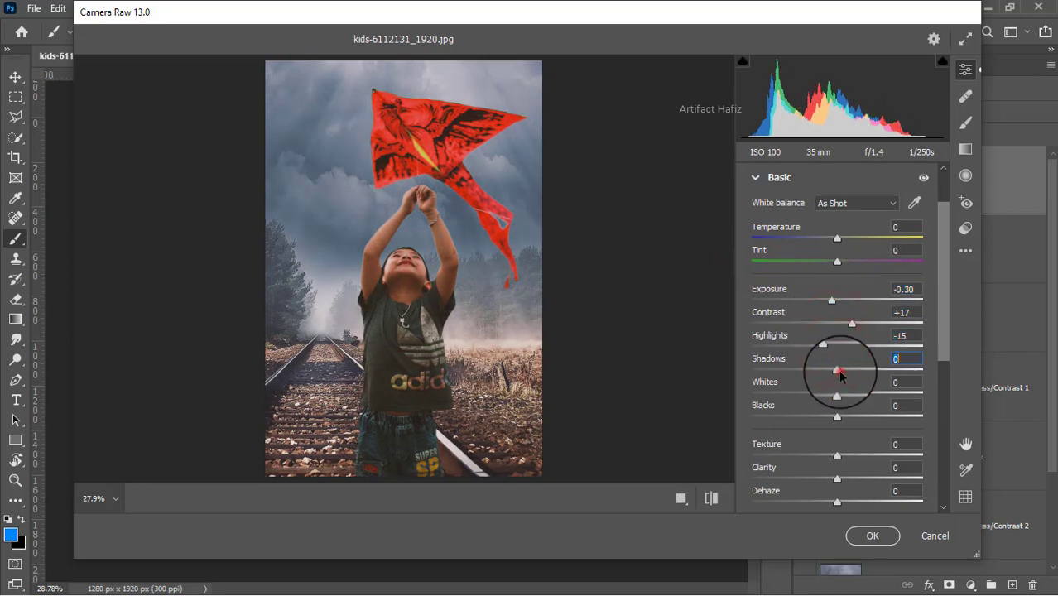
{"action": "mouse_move", "coordinate": [835, 397]}
{"action": "left_mouse_down"}
{"action": "mouse_move", "coordinate": [851, 398]}
{"action": "mouse_move", "coordinate": [860, 418]}
{"action": "left_mouse_up"}
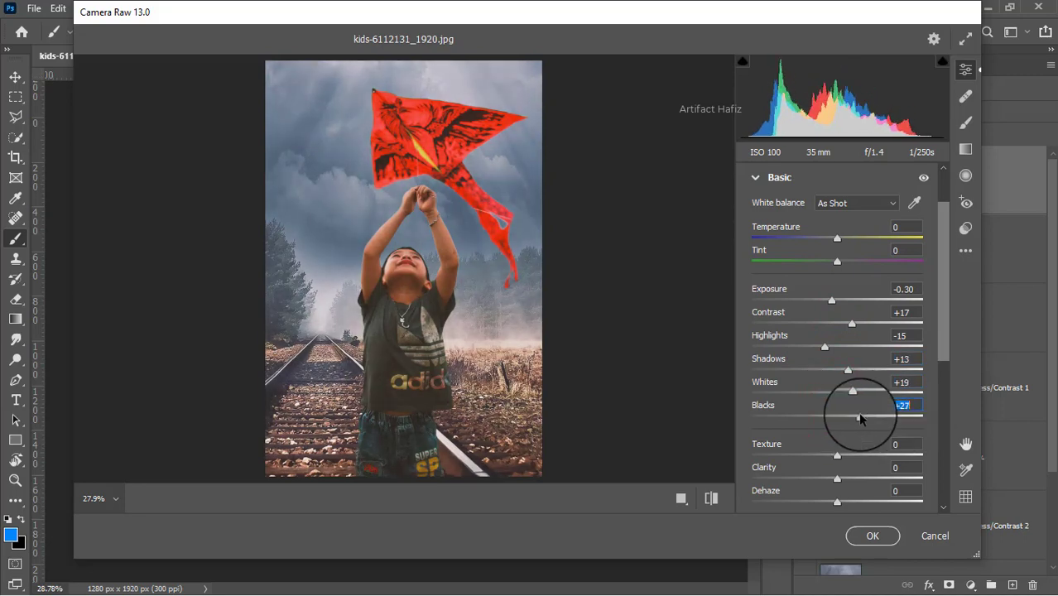
{"action": "left_click_drag", "start_coordinate": [847, 370], "coordinate": [794, 381]}
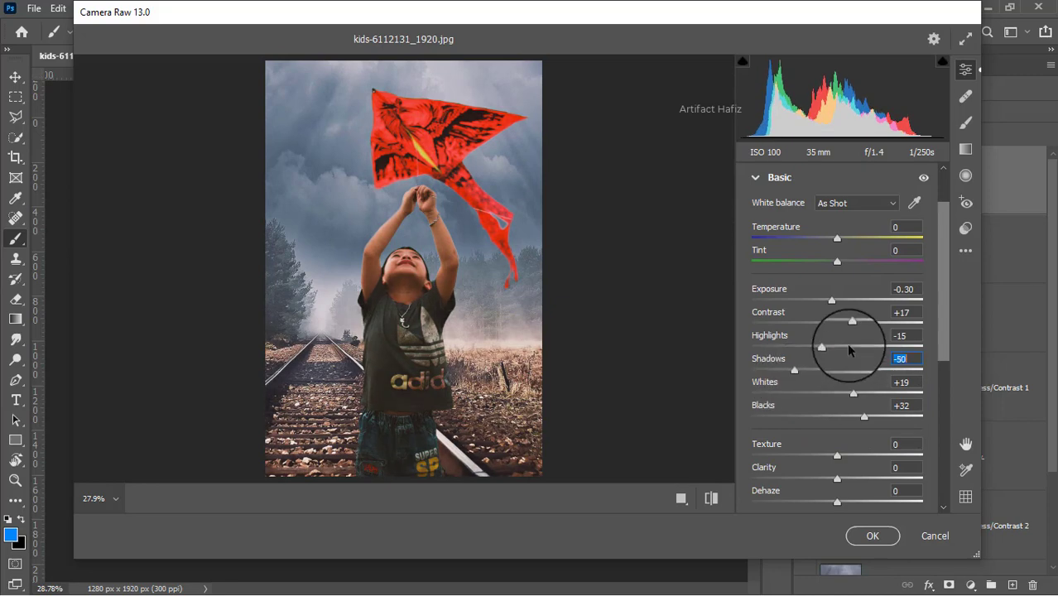
{"action": "scroll", "coordinate": [846, 343], "scroll_direction": "down", "scroll_amount": 4}
{"action": "scroll", "coordinate": [839, 354], "scroll_direction": "down", "scroll_amount": 1}
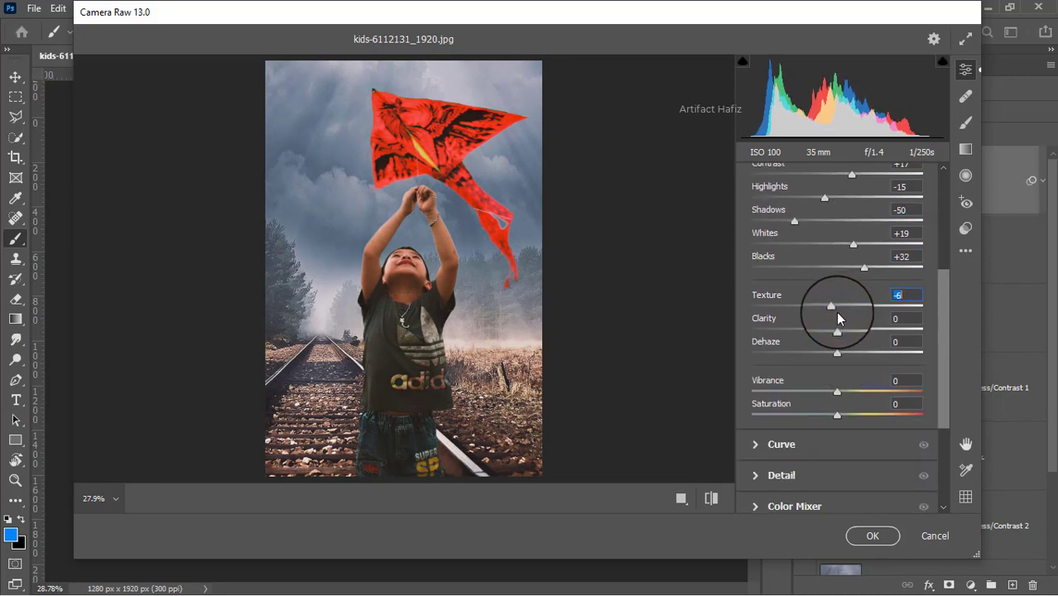
{"action": "mouse_move", "coordinate": [836, 308]}
{"action": "left_mouse_down"}
{"action": "mouse_move", "coordinate": [836, 330]}
{"action": "mouse_move", "coordinate": [905, 331]}
{"action": "left_mouse_up"}
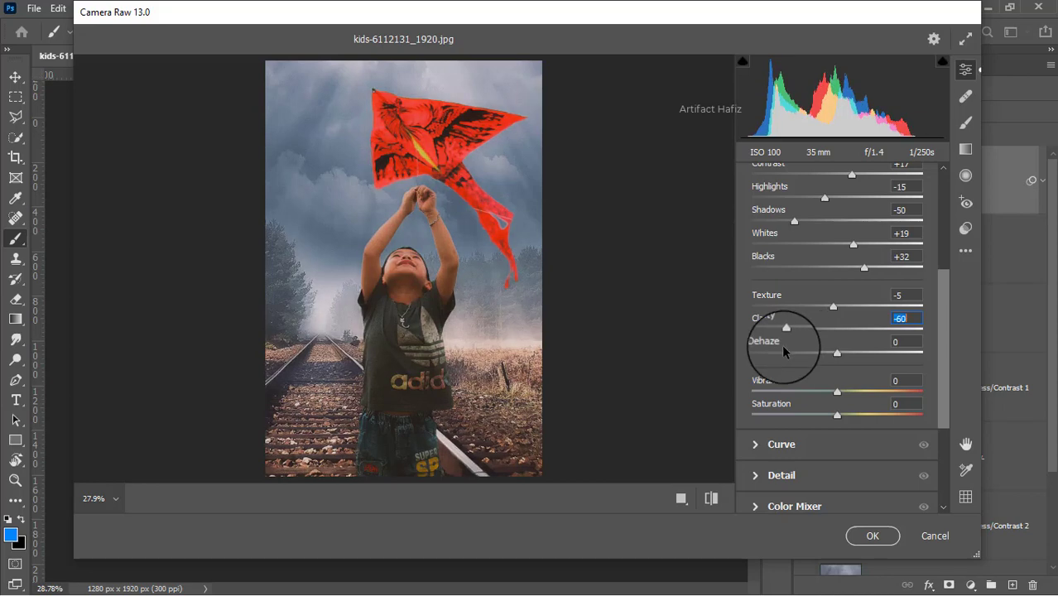
{"action": "mouse_move", "coordinate": [781, 344]}
{"action": "left_mouse_down"}
{"action": "mouse_move", "coordinate": [879, 351]}
{"action": "mouse_move", "coordinate": [832, 356]}
{"action": "left_mouse_up"}
{"action": "scroll", "coordinate": [823, 352], "scroll_direction": "down", "scroll_amount": 2}
Step: Add two tone-curve points and raise the upper one to brighten highlights
{"action": "scroll", "coordinate": [820, 349], "scroll_direction": "down", "scroll_amount": 1}
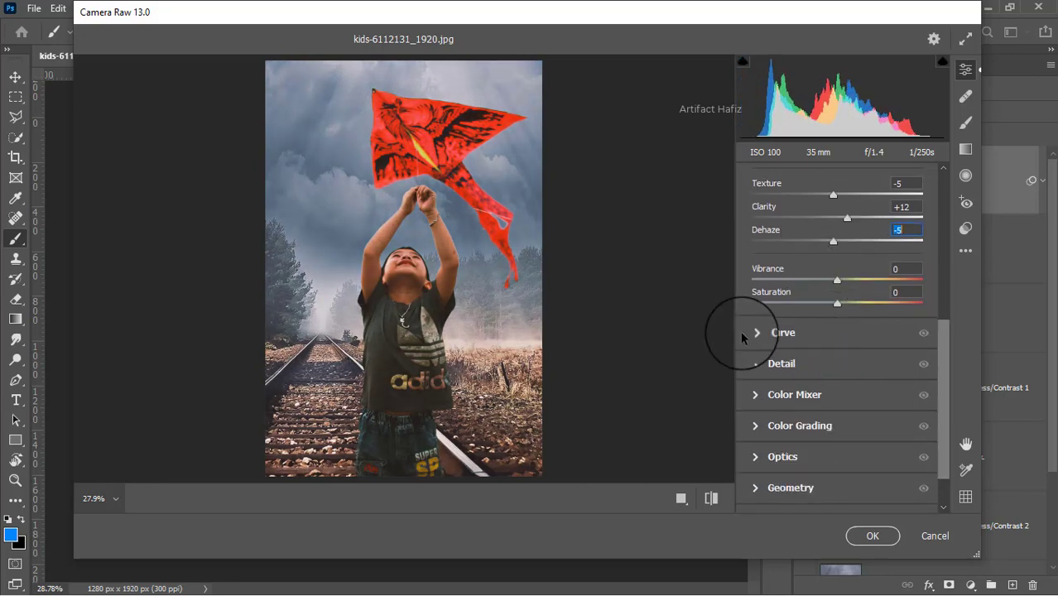
{"action": "left_click", "coordinate": [753, 335]}
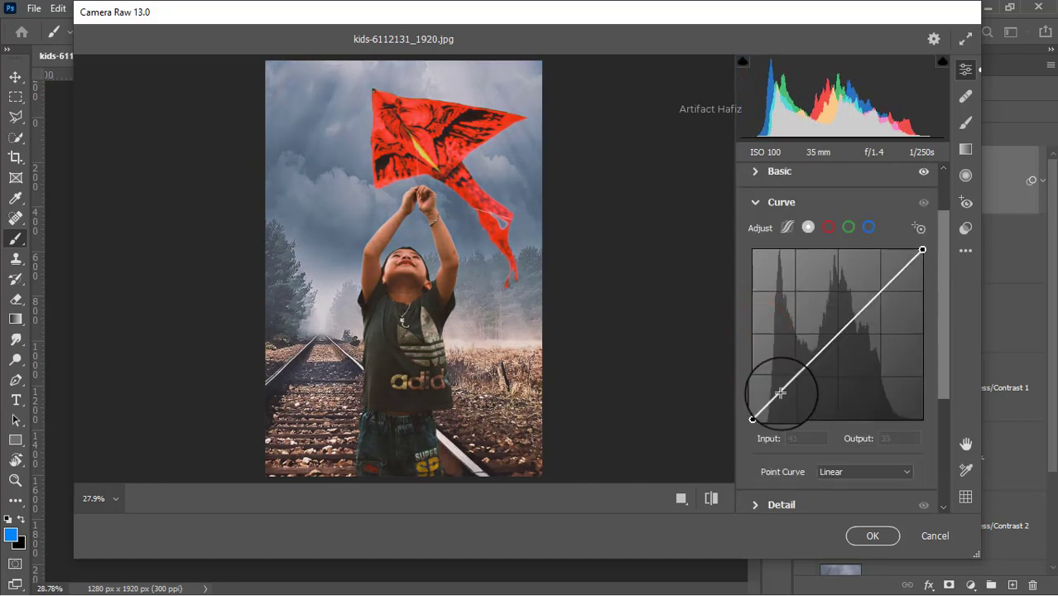
{"action": "left_click", "coordinate": [795, 376]}
{"action": "left_click_drag", "start_coordinate": [874, 298], "coordinate": [878, 288]}
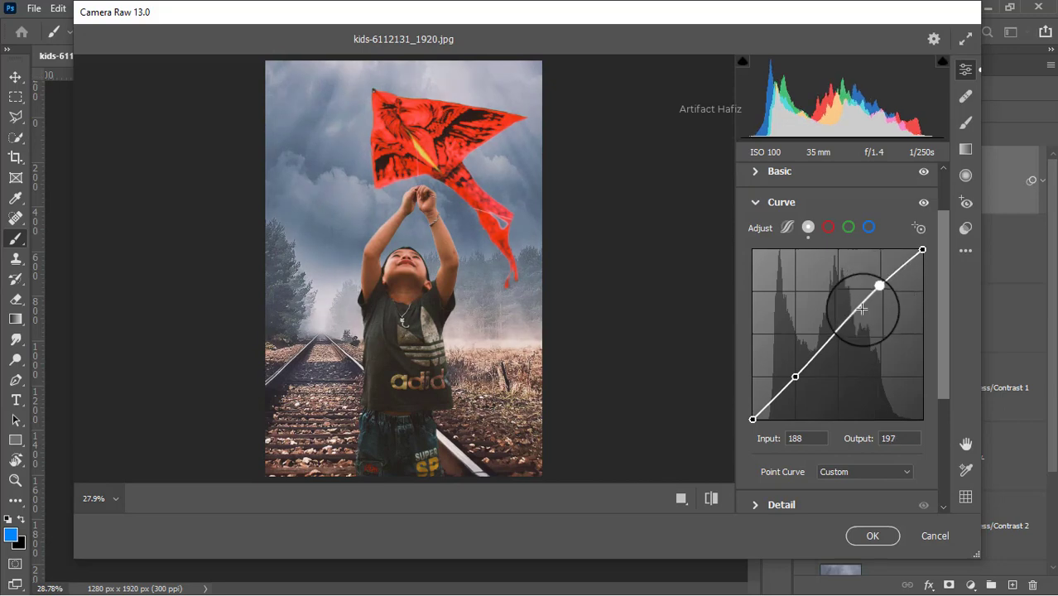
Step: Set Detail noise reduction to 10 and sharpening to 20
{"action": "scroll", "coordinate": [861, 311], "scroll_direction": "down", "scroll_amount": 2}
{"action": "left_click", "coordinate": [753, 429]}
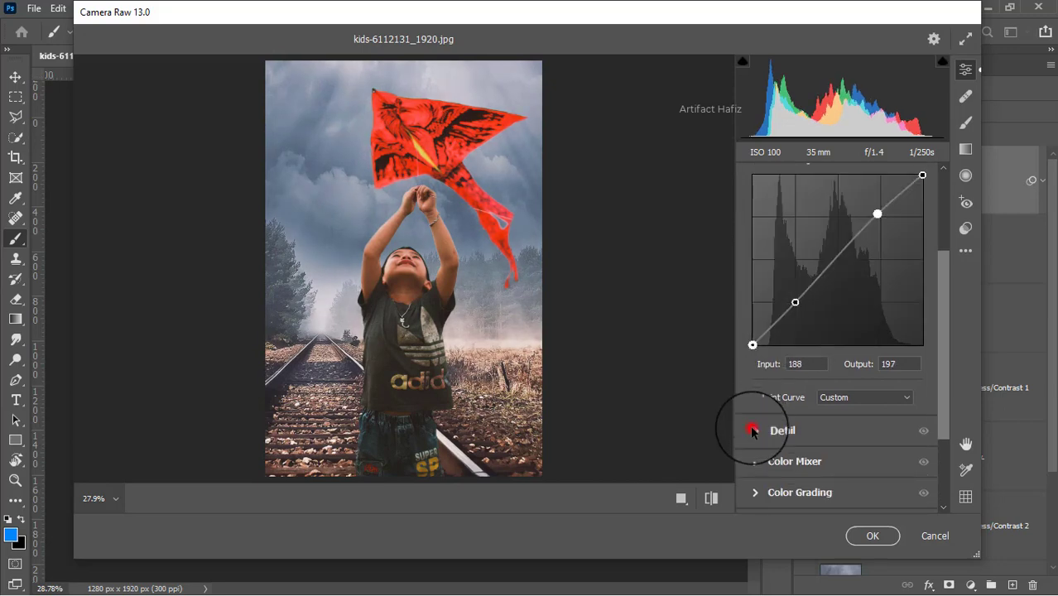
{"action": "left_click_drag", "start_coordinate": [759, 370], "coordinate": [770, 374]}
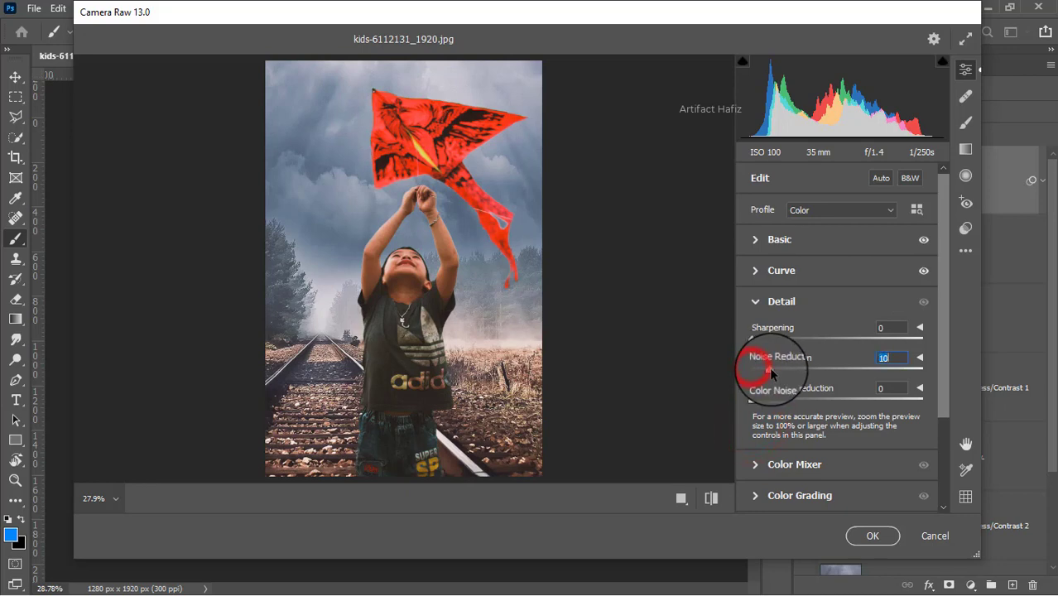
{"action": "left_click_drag", "start_coordinate": [755, 339], "coordinate": [785, 341]}
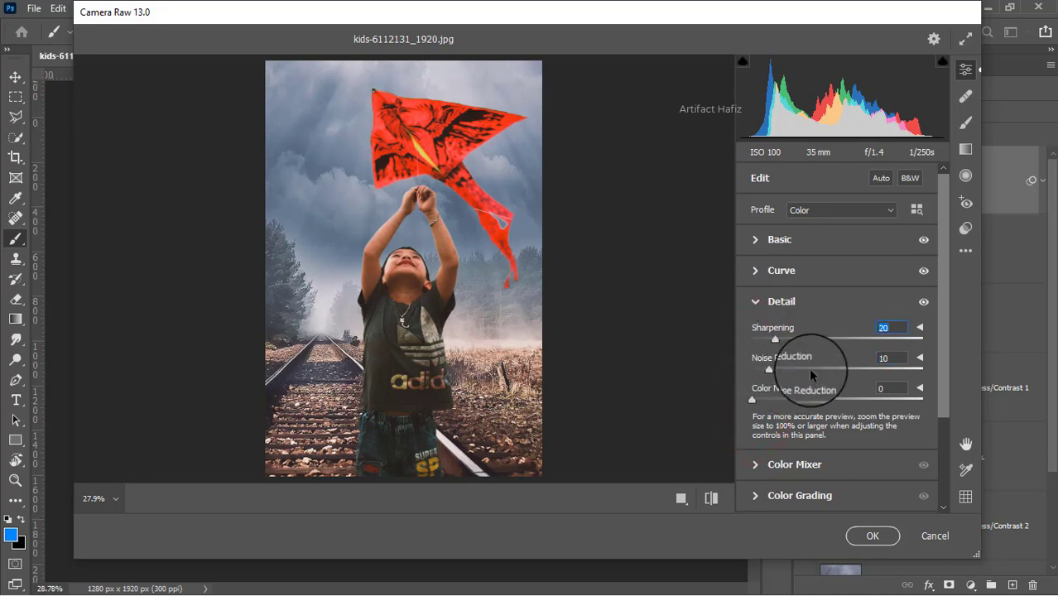
{"action": "scroll", "coordinate": [808, 367], "scroll_direction": "down", "scroll_amount": 3}
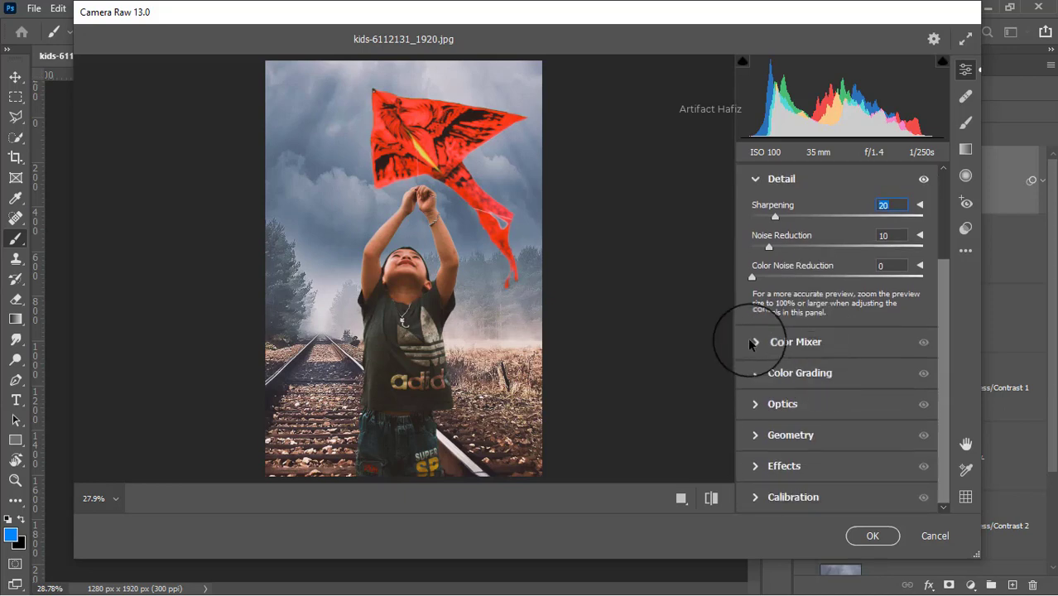
Step: In the Color Mixer, desaturate reds and oranges and boost blue saturation
{"action": "left_click", "coordinate": [751, 342]}
{"action": "left_click", "coordinate": [802, 261]}
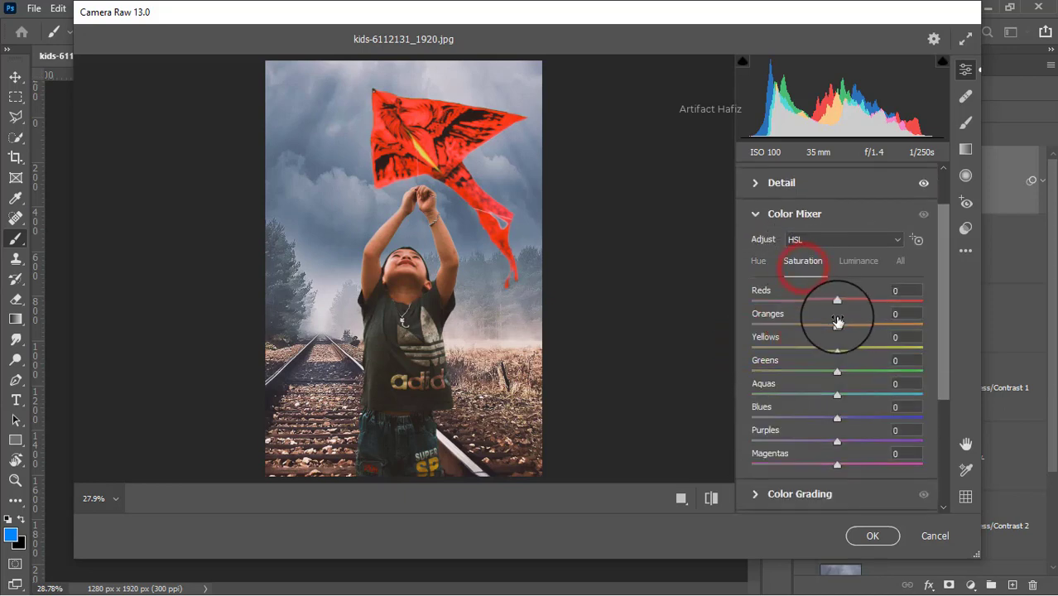
{"action": "left_click_drag", "start_coordinate": [837, 300], "coordinate": [784, 302]}
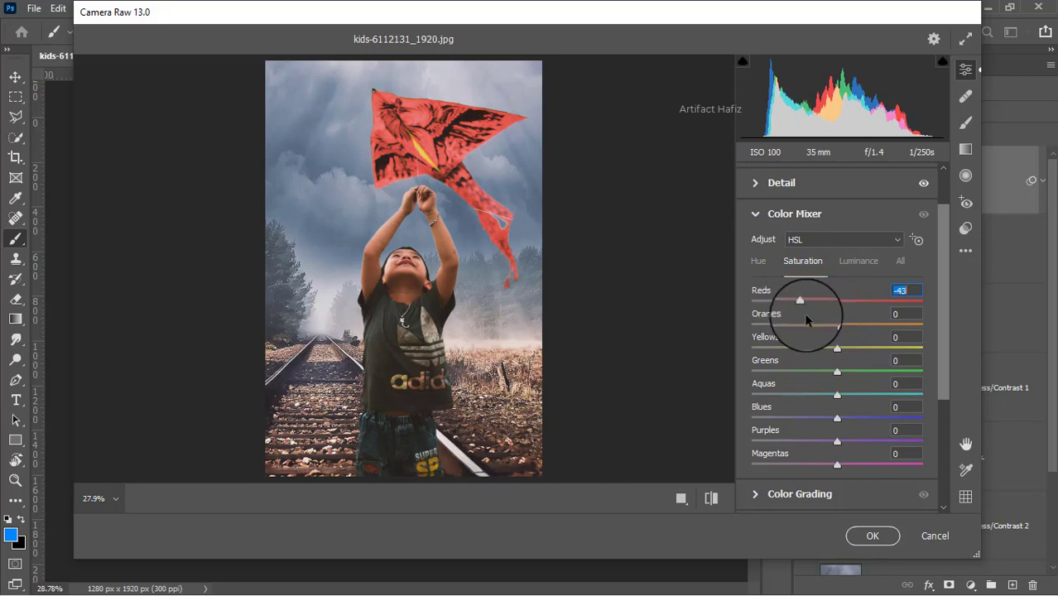
{"action": "mouse_move", "coordinate": [835, 326]}
{"action": "left_mouse_down"}
{"action": "mouse_move", "coordinate": [769, 327]}
{"action": "mouse_move", "coordinate": [890, 348]}
{"action": "mouse_move", "coordinate": [854, 347]}
{"action": "left_mouse_up"}
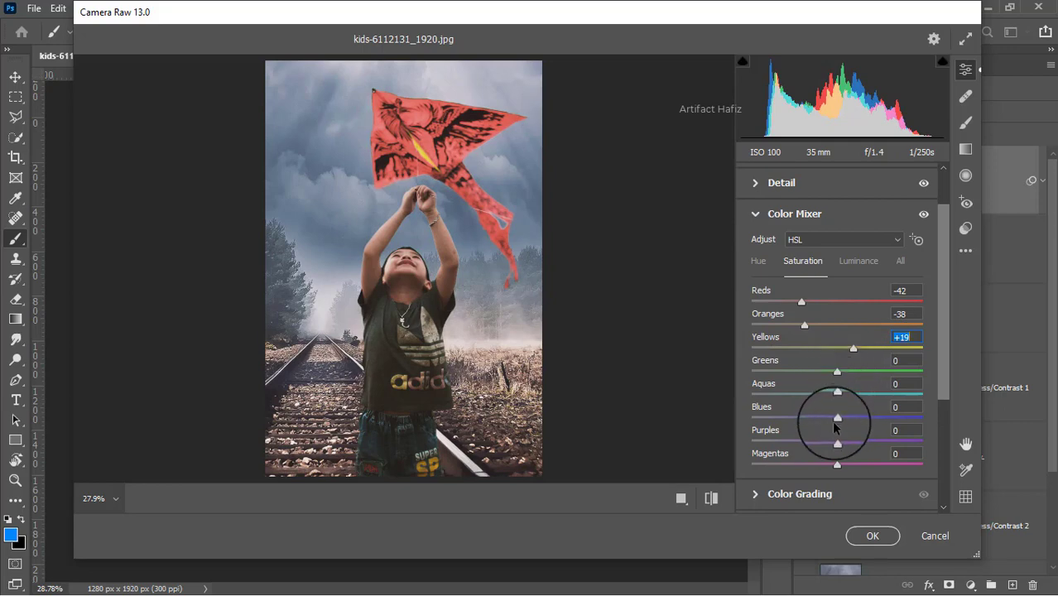
{"action": "mouse_move", "coordinate": [837, 421]}
{"action": "left_mouse_down"}
{"action": "mouse_move", "coordinate": [856, 421]}
{"action": "mouse_move", "coordinate": [842, 443]}
{"action": "left_mouse_up"}
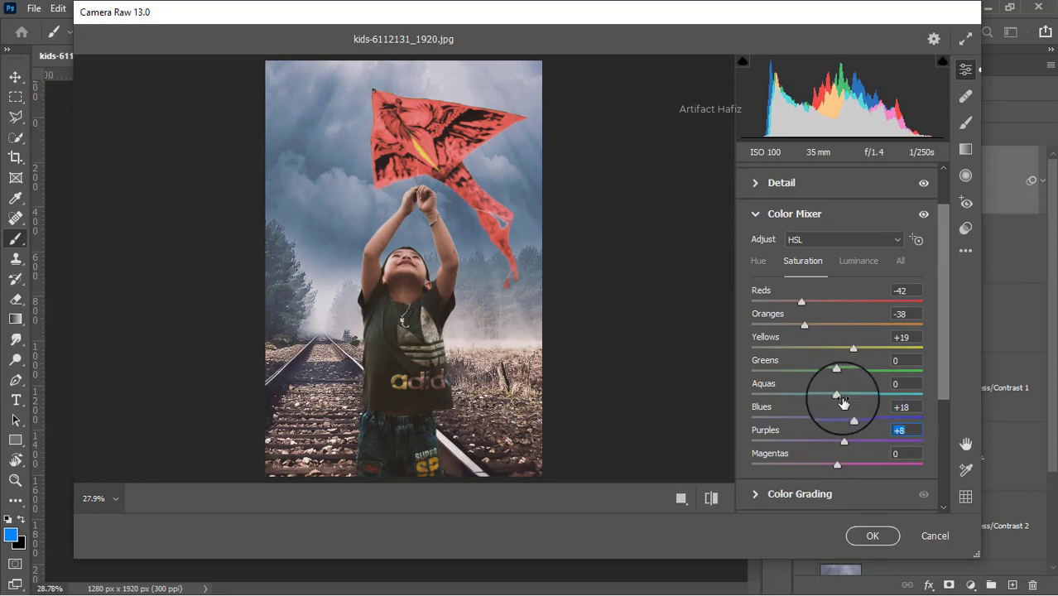
Step: Lower luminance: reds -12, oranges -4, greens -12, aquas -3, blues -11
{"action": "left_click", "coordinate": [844, 262]}
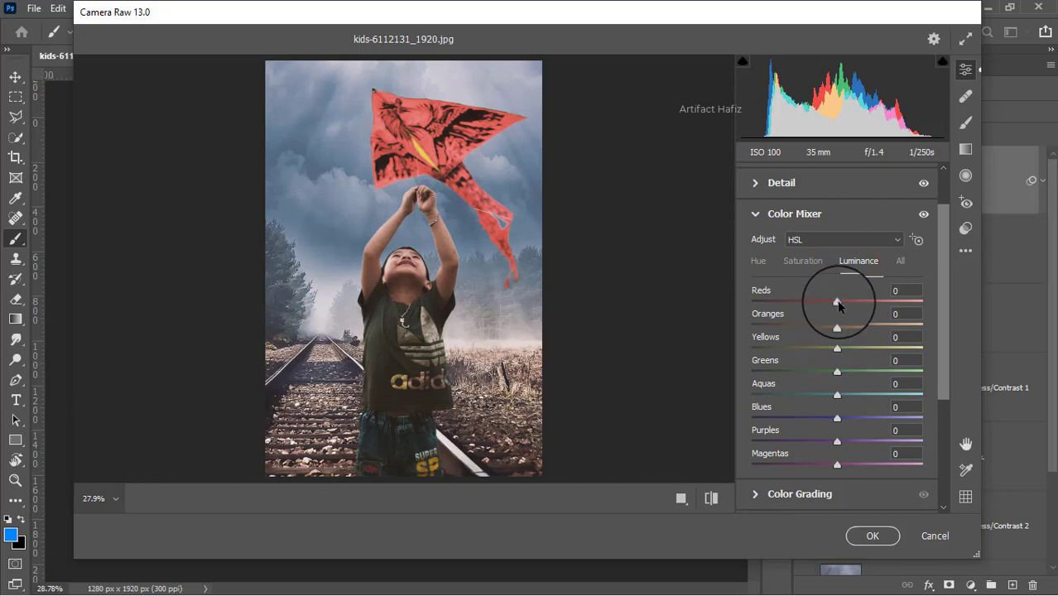
{"action": "mouse_move", "coordinate": [838, 301]}
{"action": "left_mouse_down"}
{"action": "mouse_move", "coordinate": [857, 302]}
{"action": "mouse_move", "coordinate": [831, 332]}
{"action": "left_mouse_up"}
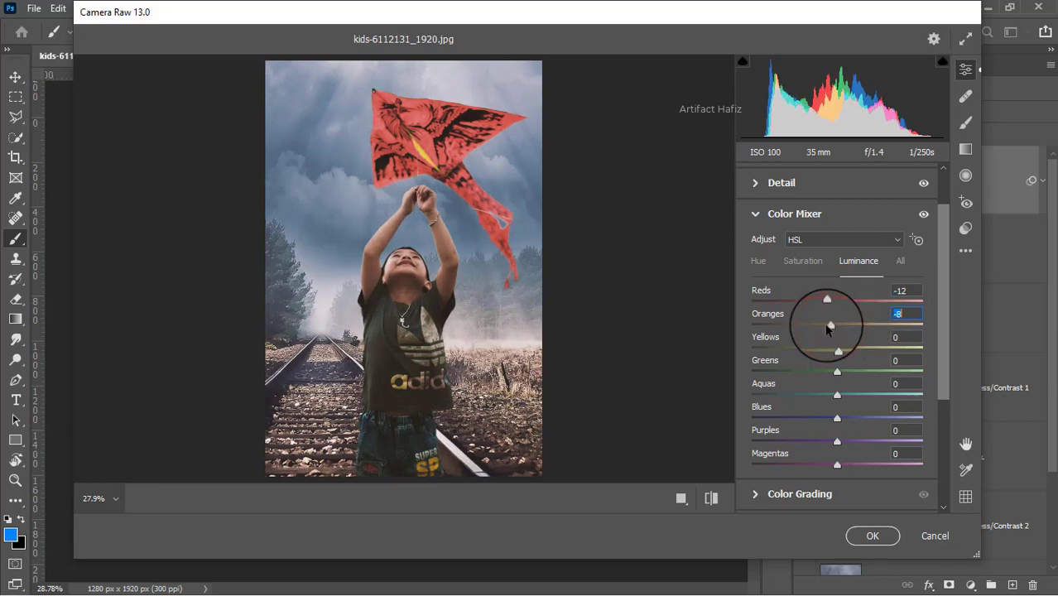
{"action": "mouse_move", "coordinate": [837, 371]}
{"action": "left_mouse_down"}
{"action": "mouse_move", "coordinate": [848, 376]}
{"action": "mouse_move", "coordinate": [826, 371]}
{"action": "left_mouse_up"}
{"action": "mouse_move", "coordinate": [837, 418]}
{"action": "left_mouse_down"}
{"action": "mouse_move", "coordinate": [787, 425]}
{"action": "mouse_move", "coordinate": [828, 418]}
{"action": "mouse_move", "coordinate": [803, 395]}
{"action": "mouse_move", "coordinate": [831, 394]}
{"action": "left_mouse_up"}
{"action": "left_click", "coordinate": [829, 420]}
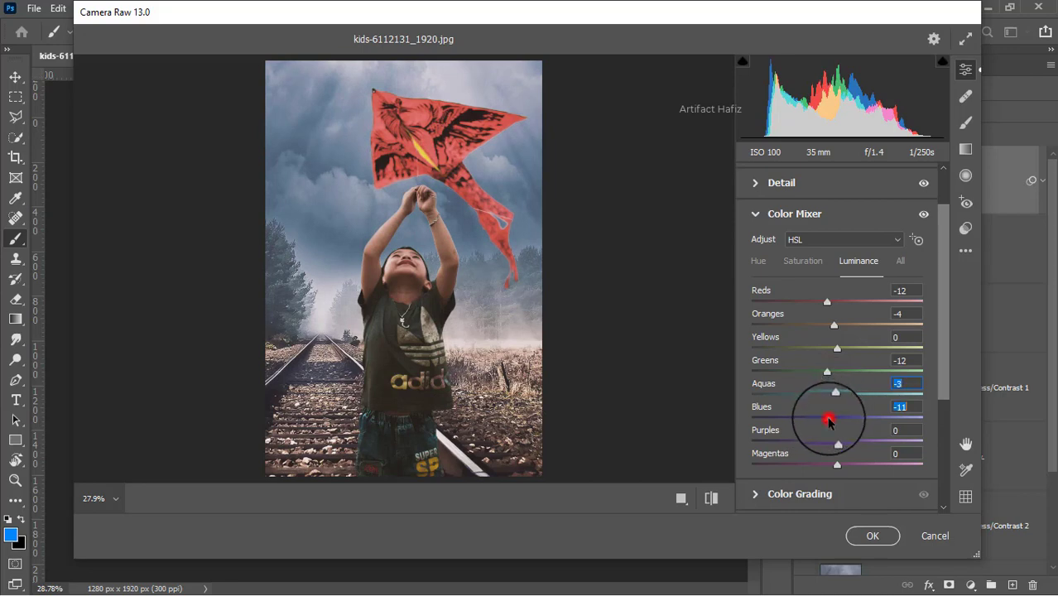
Step: Tint shadows toward blue, highlights toward orange, and add a -29 vignette
{"action": "left_click", "coordinate": [754, 495]}
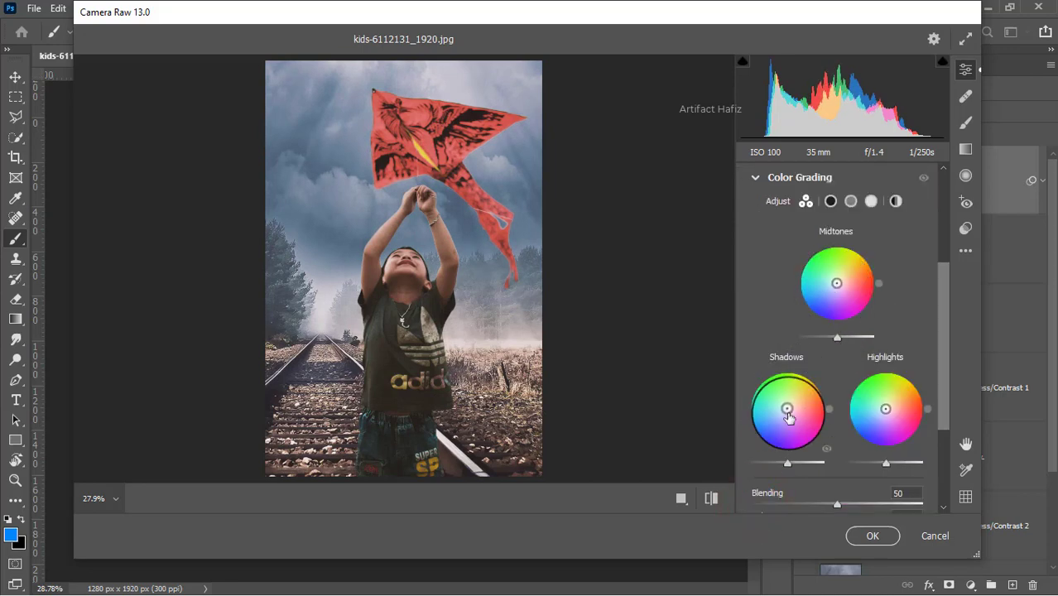
{"action": "left_click_drag", "start_coordinate": [786, 409], "coordinate": [783, 412]}
{"action": "left_click_drag", "start_coordinate": [886, 409], "coordinate": [889, 405]}
{"action": "scroll", "coordinate": [858, 357], "scroll_direction": "down", "scroll_amount": 3}
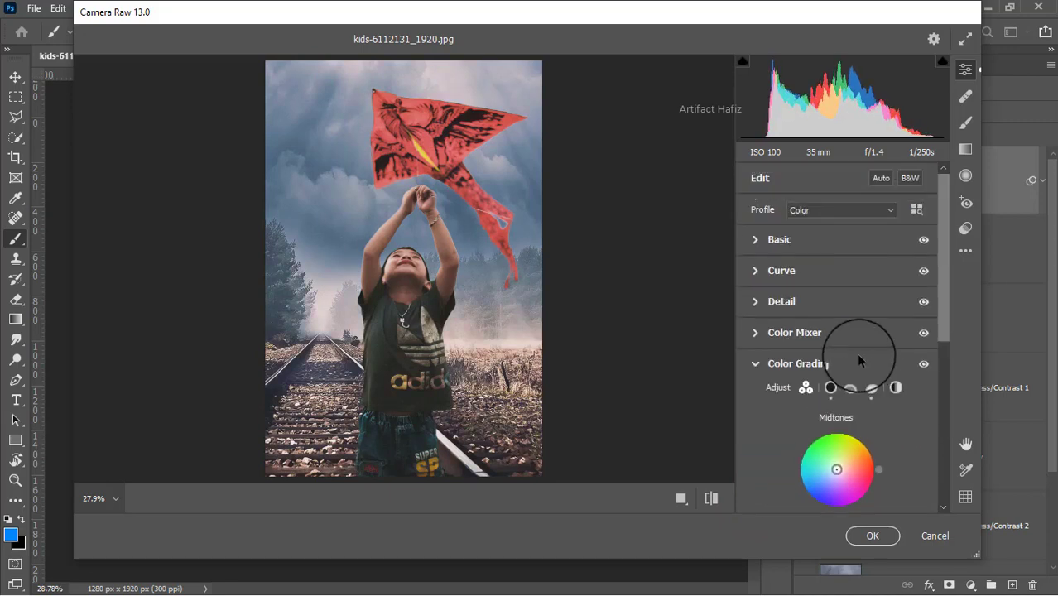
{"action": "scroll", "coordinate": [824, 445], "scroll_direction": "down", "scroll_amount": 1}
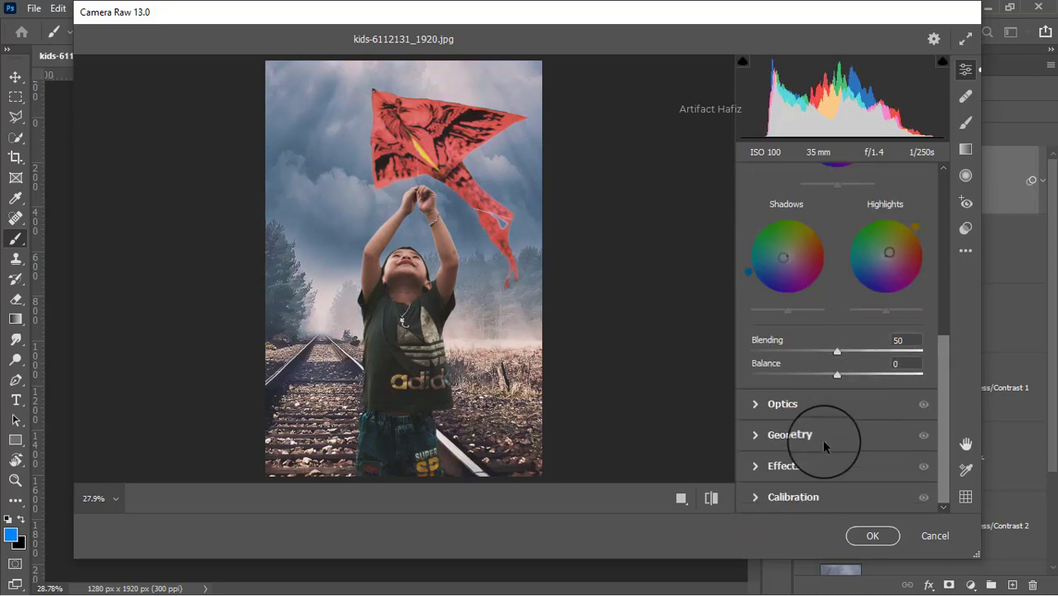
{"action": "left_click", "coordinate": [754, 468]}
{"action": "left_click_drag", "start_coordinate": [833, 340], "coordinate": [808, 344]}
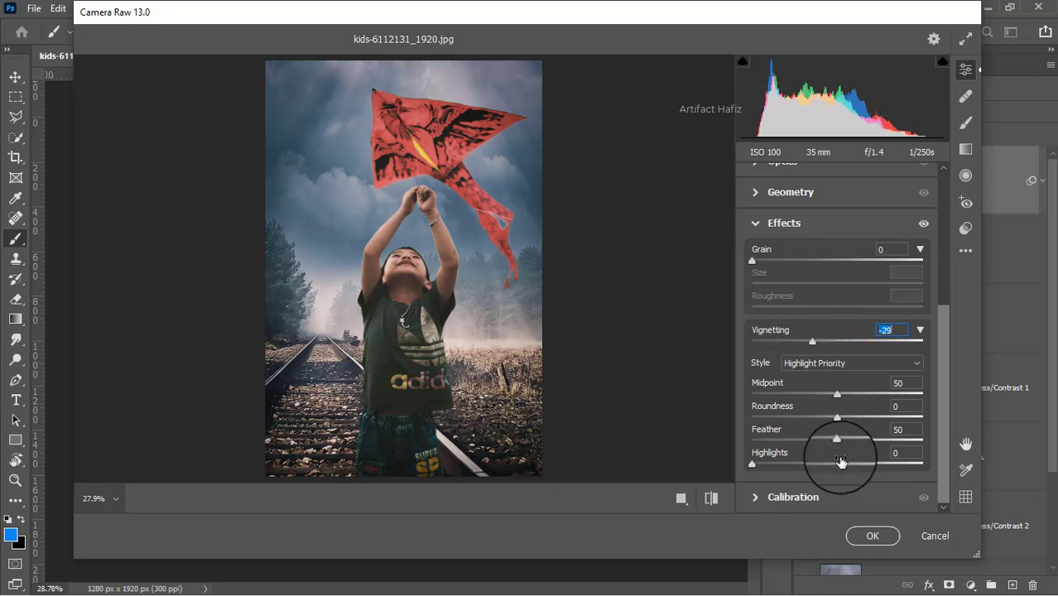
Step: Adjust the red, green and blue calibration primary saturations and apply the Camera Raw filter
{"action": "left_click", "coordinate": [755, 497]}
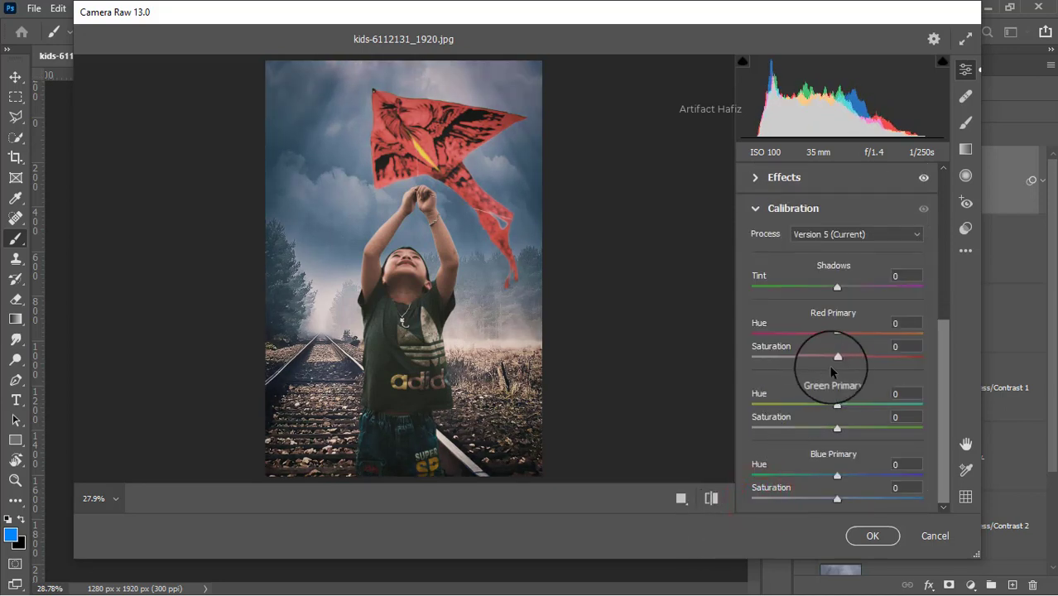
{"action": "left_click_drag", "start_coordinate": [838, 356], "coordinate": [832, 356]}
{"action": "left_click_drag", "start_coordinate": [837, 428], "coordinate": [842, 428]}
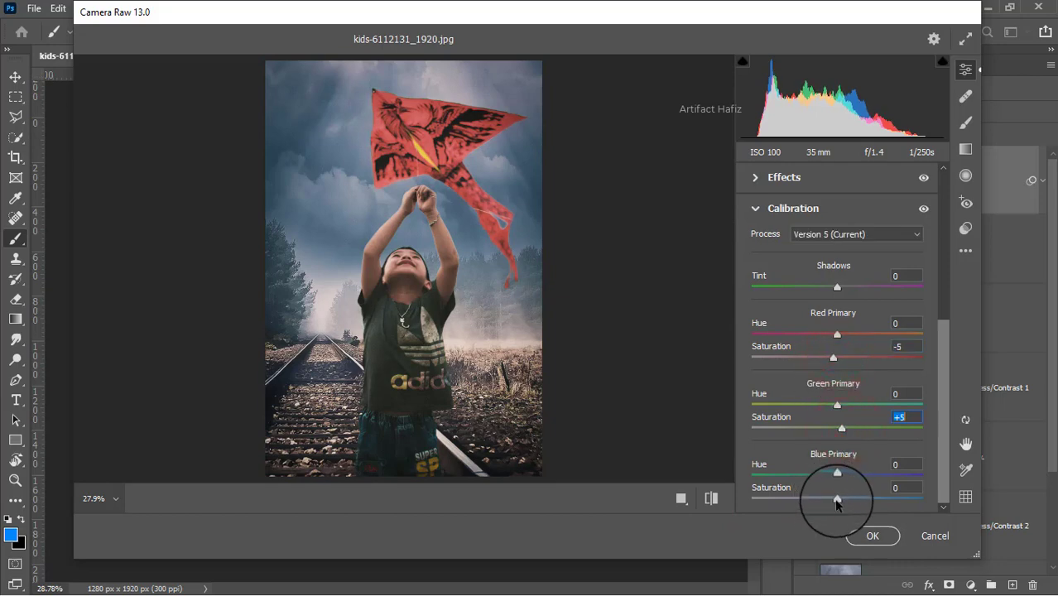
{"action": "left_click_drag", "start_coordinate": [836, 499], "coordinate": [845, 500]}
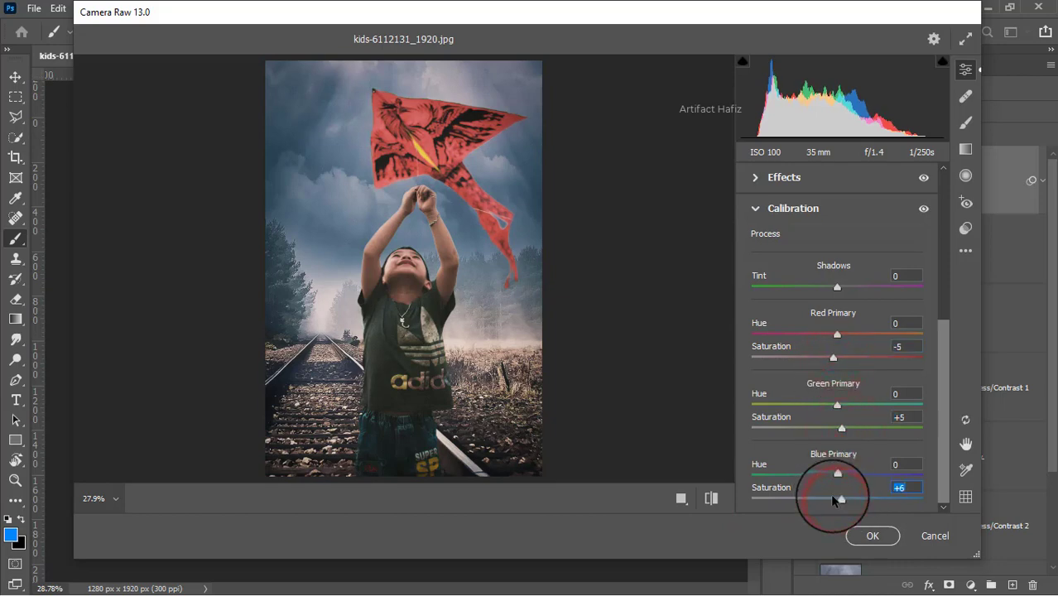
{"action": "left_click", "coordinate": [872, 538]}
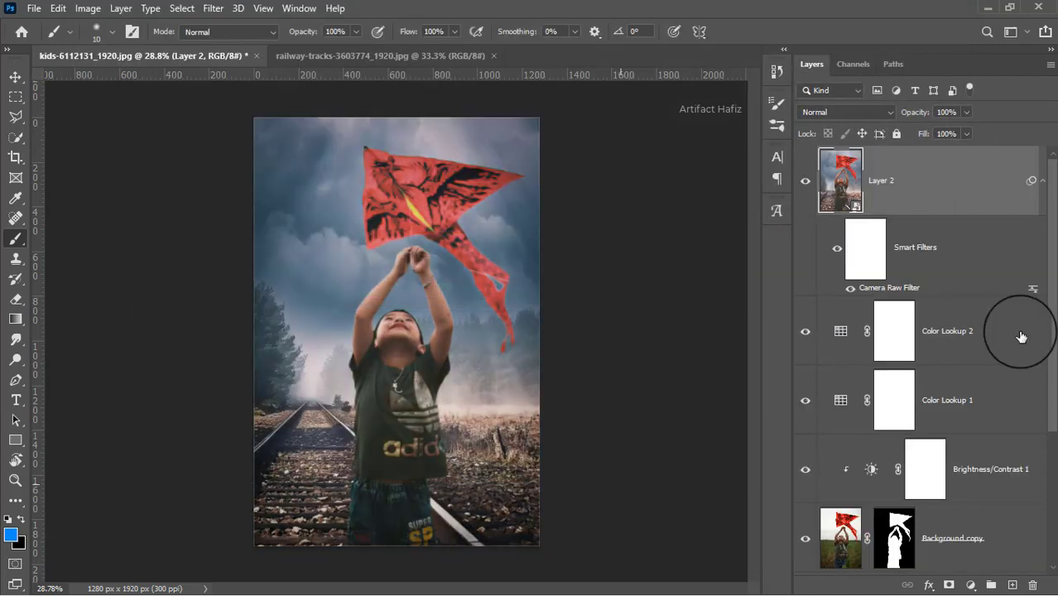
Step: Solo the Background layer to show the original kite photo, restore the composite, then solo again
{"action": "scroll", "coordinate": [988, 347], "scroll_direction": "down", "scroll_amount": 5}
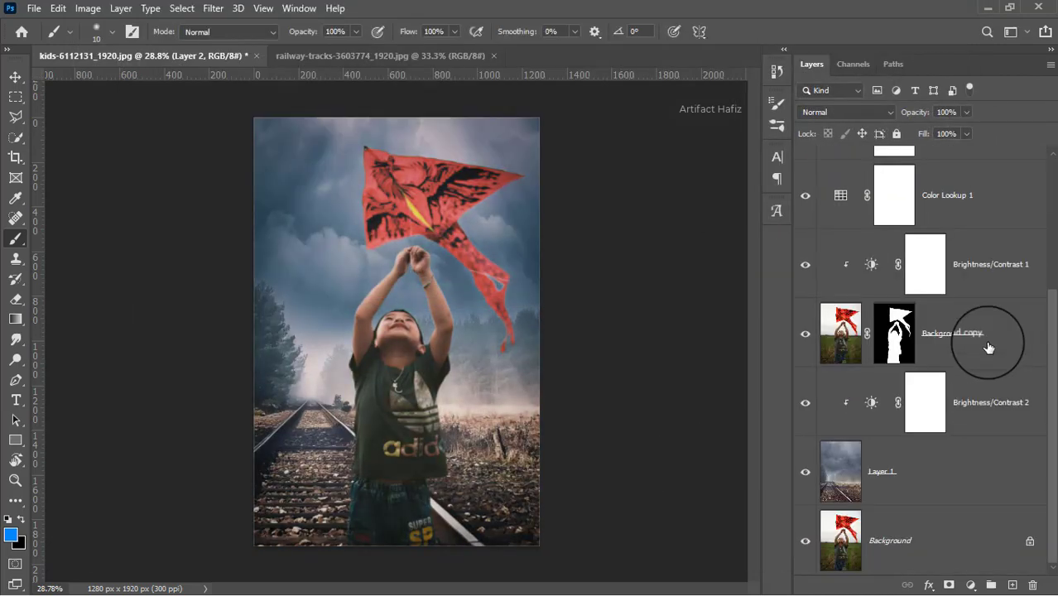
{"action": "left_click", "coordinate": [806, 542], "text": "alt"}
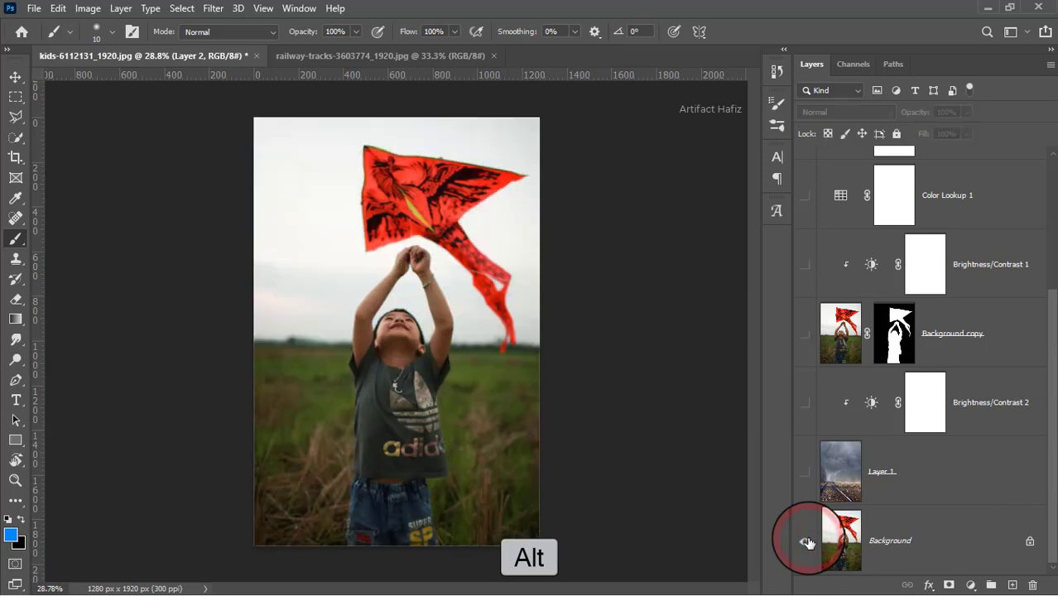
{"action": "left_click", "coordinate": [808, 541], "text": "alt"}
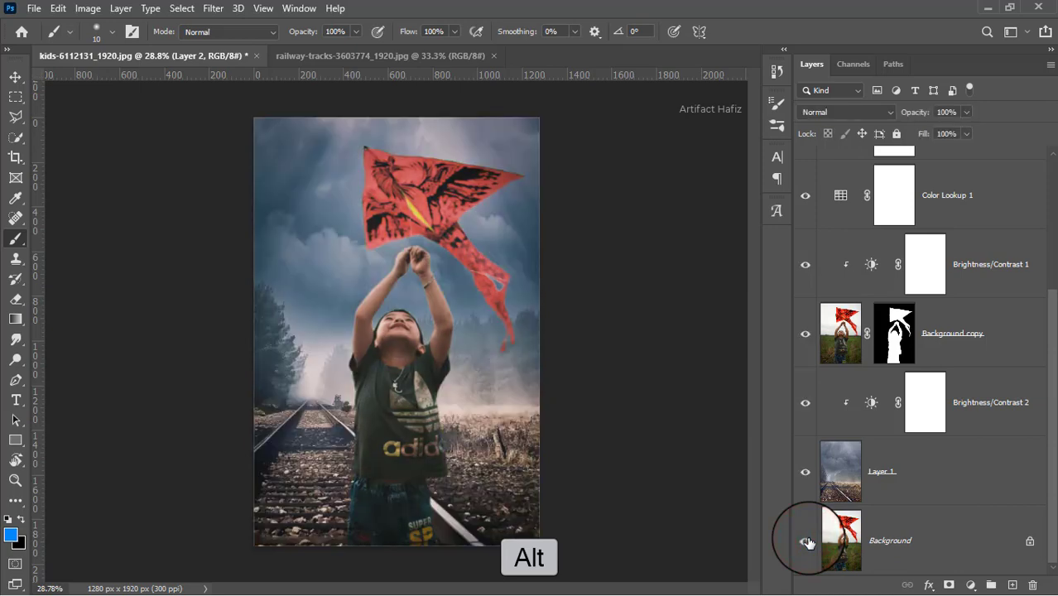
{"action": "left_click", "coordinate": [808, 542], "text": "alt"}
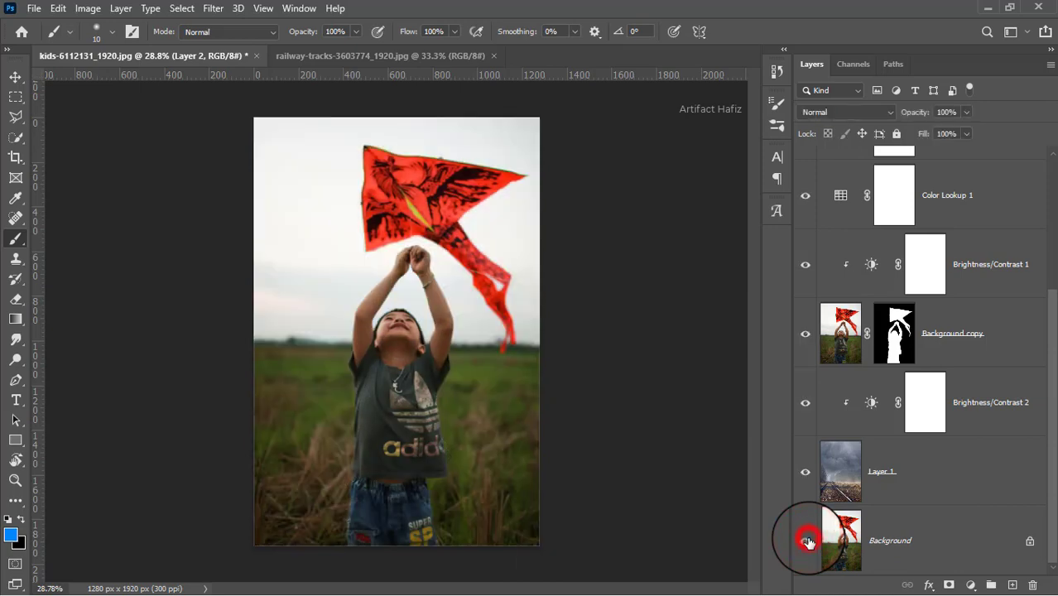